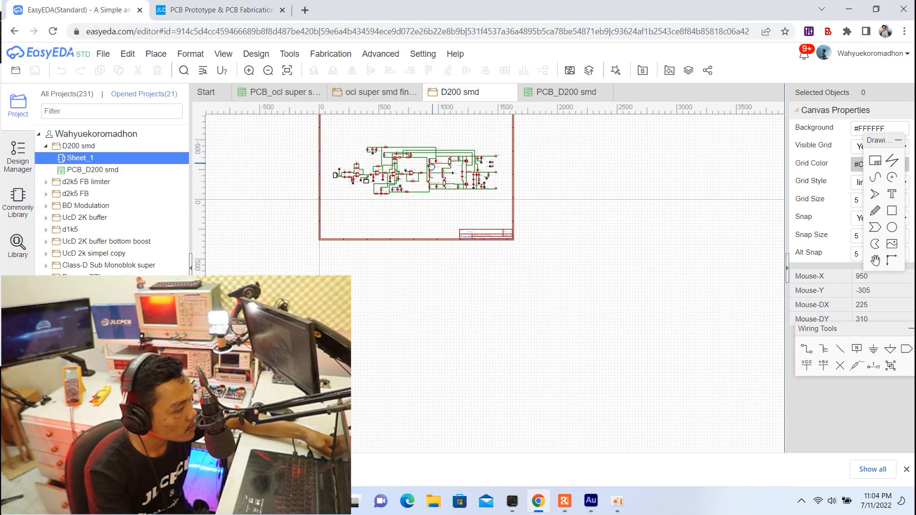
# Step: Examine the overall D200 smd amplifier schematic, from the input connector through the op-amps to the output stage
pyautogui.moveTo(434, 159); pyautogui.dragTo(429, 181, button='right')
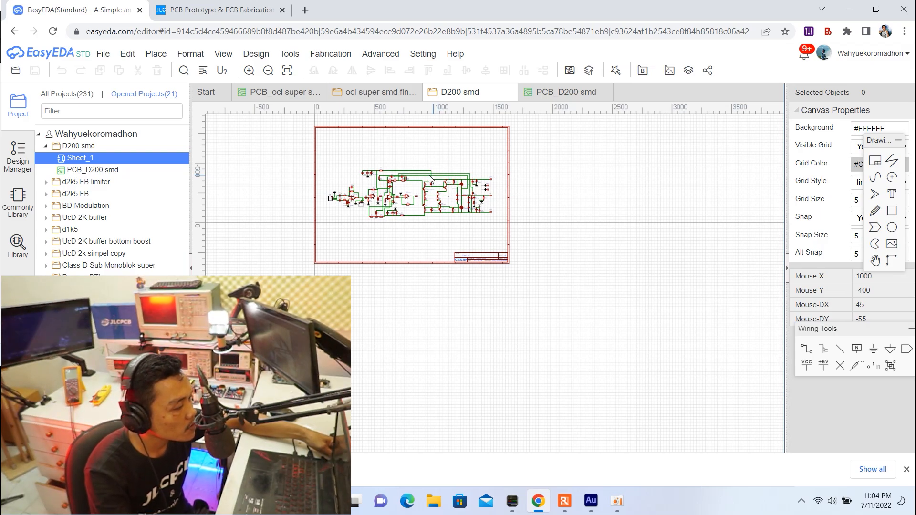
pyautogui.scroll(3, 429, 177)
pyautogui.moveTo(401, 163); pyautogui.dragTo(446, 204, button='right')
pyautogui.scroll(3, 437, 194)
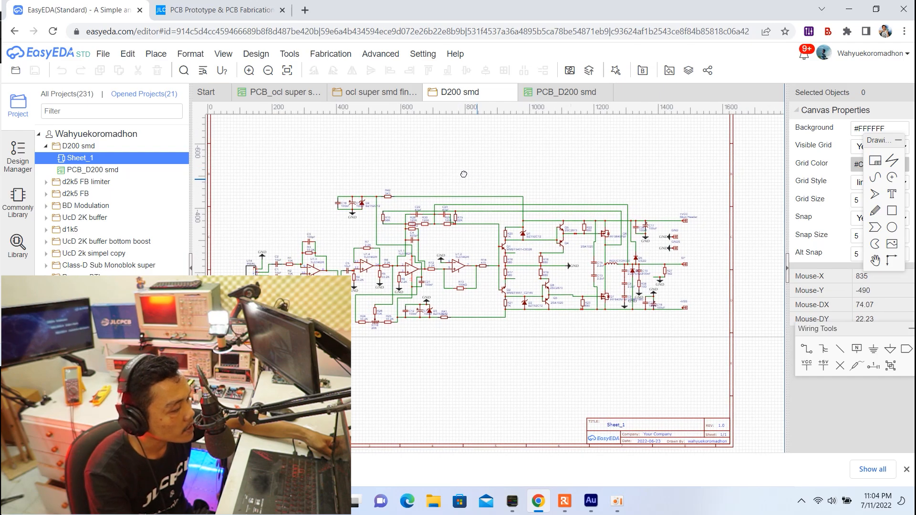
pyautogui.scroll(4, 464, 175)
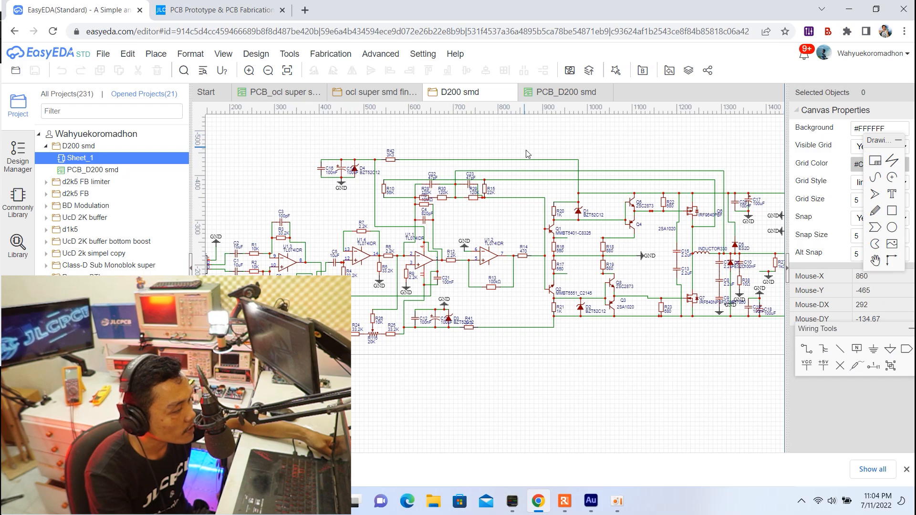
pyautogui.moveTo(369, 207)
pyautogui.mouseDown(button='right')
pyautogui.moveTo(366, 183)
pyautogui.moveTo(412, 190)
pyautogui.moveTo(422, 218)
pyautogui.moveTo(385, 200)
pyautogui.mouseUp(button='right')
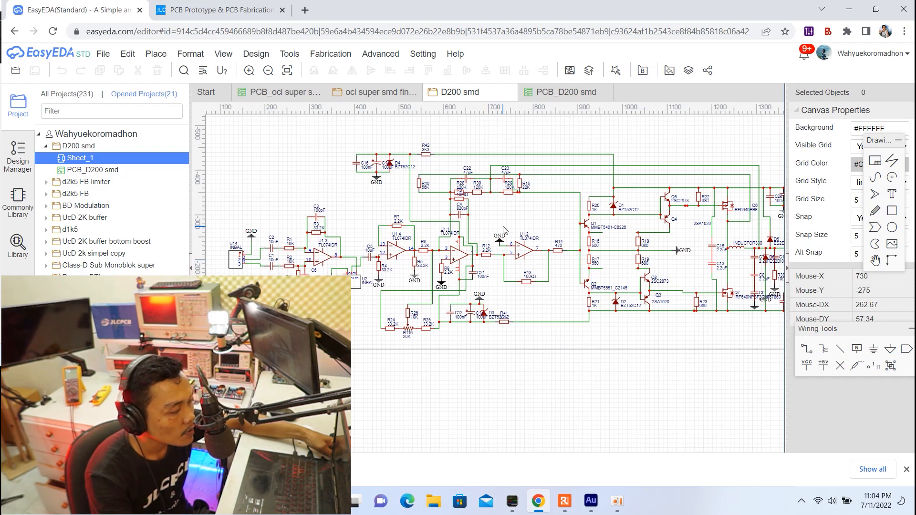
pyautogui.moveTo(386, 191); pyautogui.dragTo(406, 224, button='right')
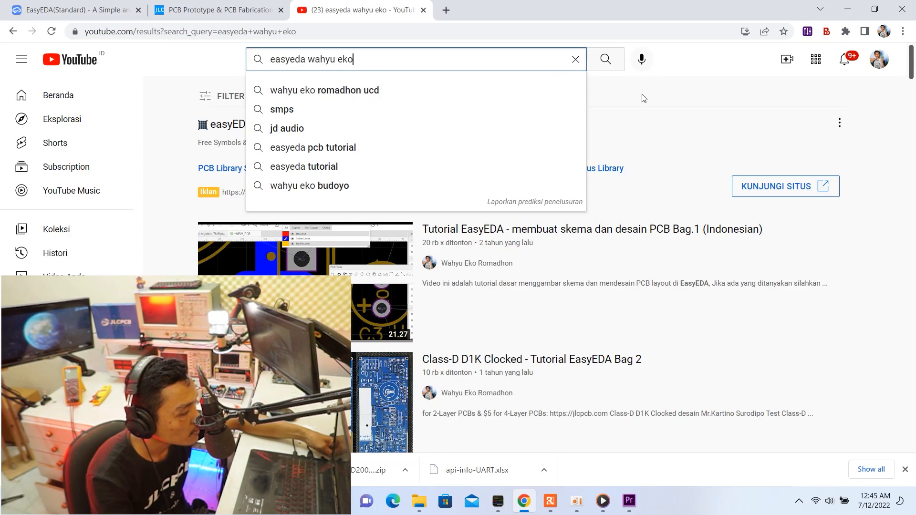
# Step: Switch to YouTube and look through the EasyEDA tutorial videos in the search results
pyautogui.click(644, 98)
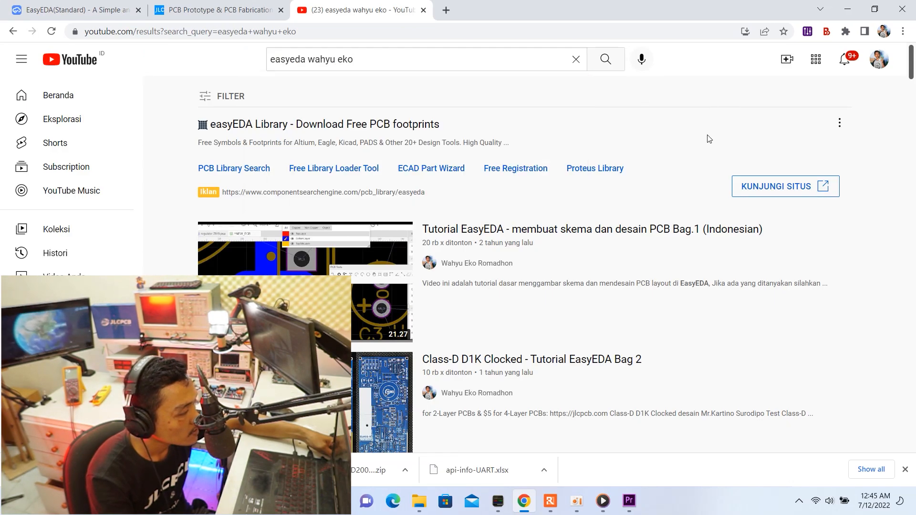
pyautogui.scroll(-1, 615, 153)
pyautogui.scroll(-1, 615, 153)
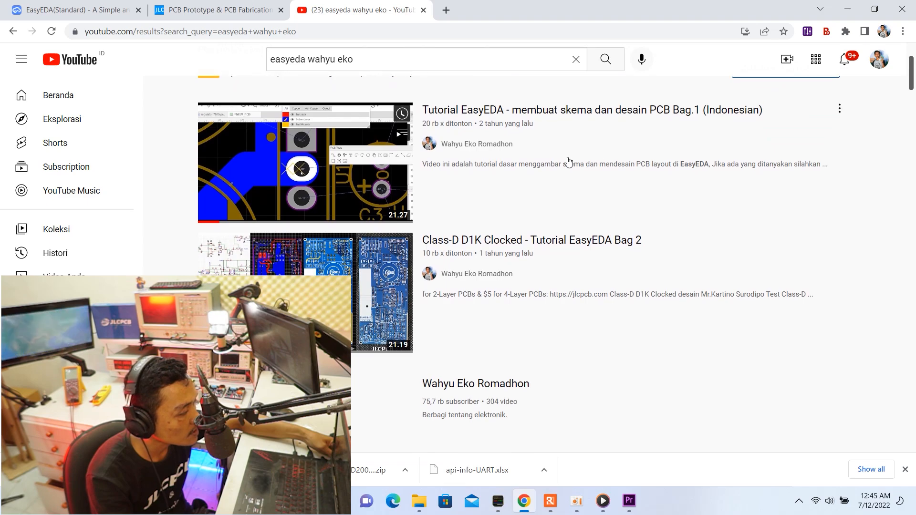
pyautogui.moveTo(382, 167)
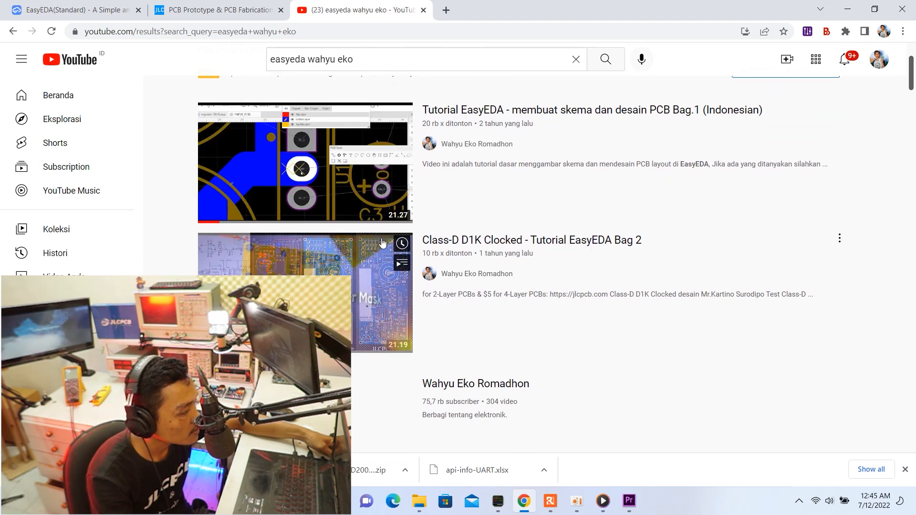
pyautogui.scroll(1, 443, 222)
pyautogui.scroll(2, 443, 223)
pyautogui.scroll(-1, 405, 200)
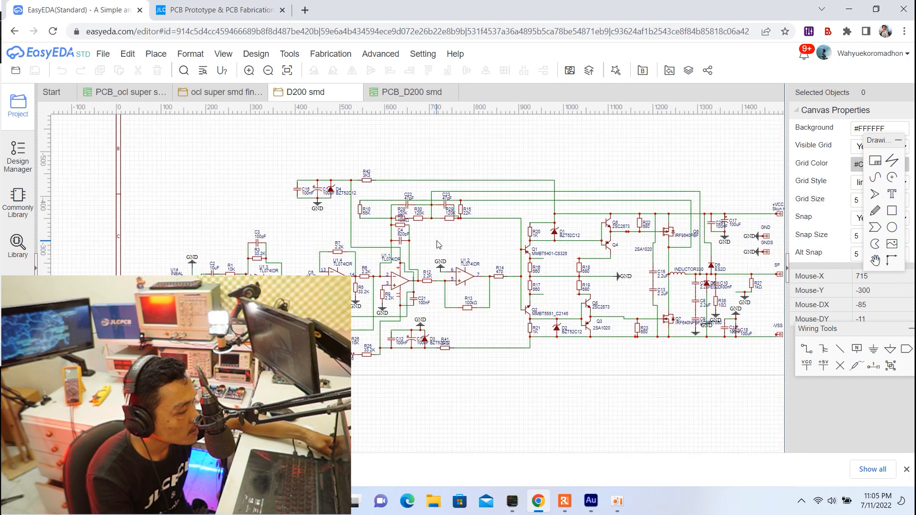
# Step: Return to the D200 smd schematic in EasyEDA and examine the U1.3 and U1.4 op-amp input stages up close
pyautogui.scroll(3, 403, 225)
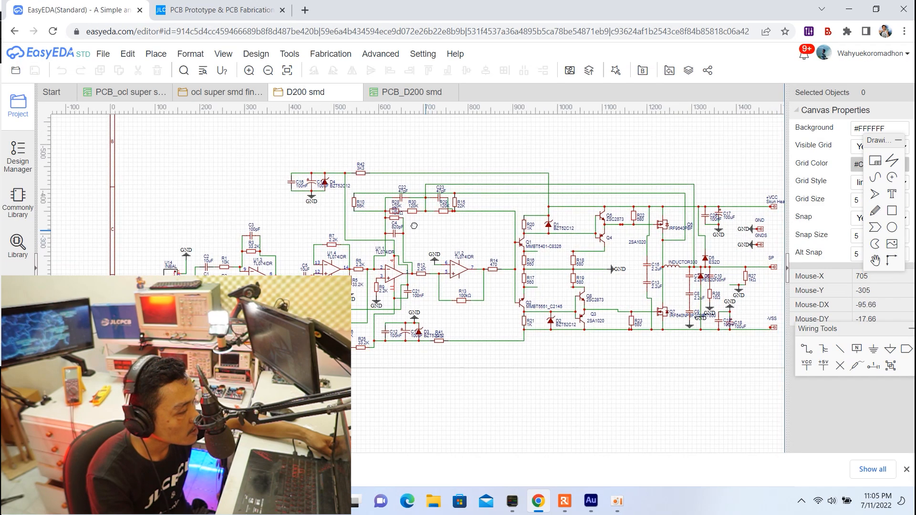
pyautogui.moveTo(401, 222); pyautogui.dragTo(452, 231, button='right')
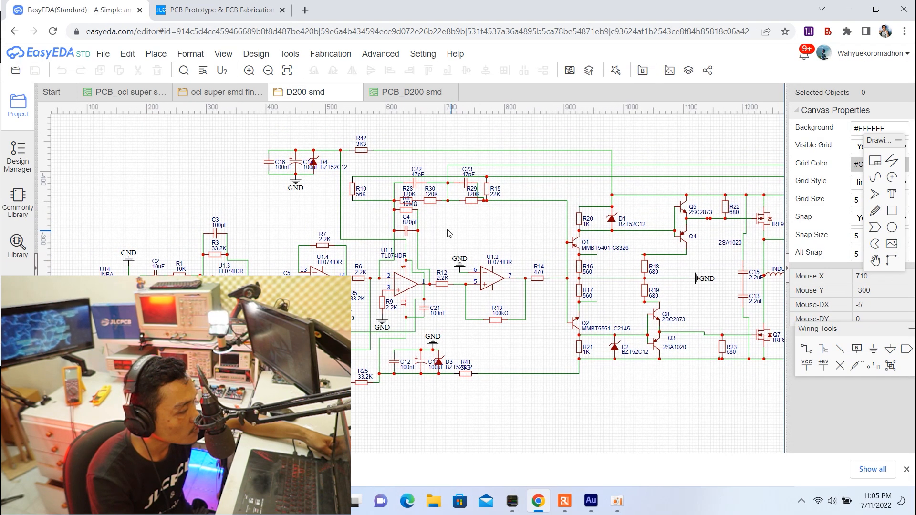
pyautogui.moveTo(514, 230)
pyautogui.mouseDown(button='right')
pyautogui.moveTo(439, 205)
pyautogui.moveTo(510, 230)
pyautogui.mouseUp(button='right')
pyautogui.moveTo(290, 236); pyautogui.dragTo(330, 225, button='right')
pyautogui.moveTo(416, 198); pyautogui.dragTo(392, 246, button='right')
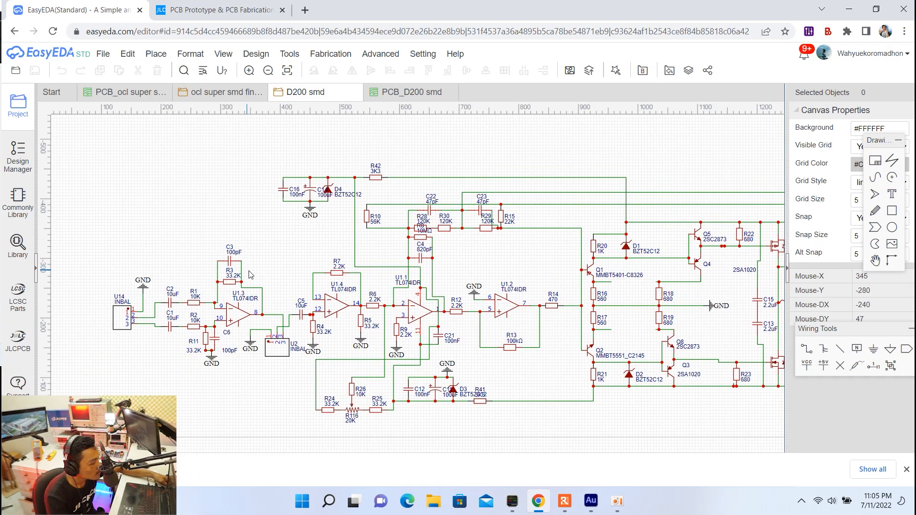
pyautogui.scroll(4, 200, 302)
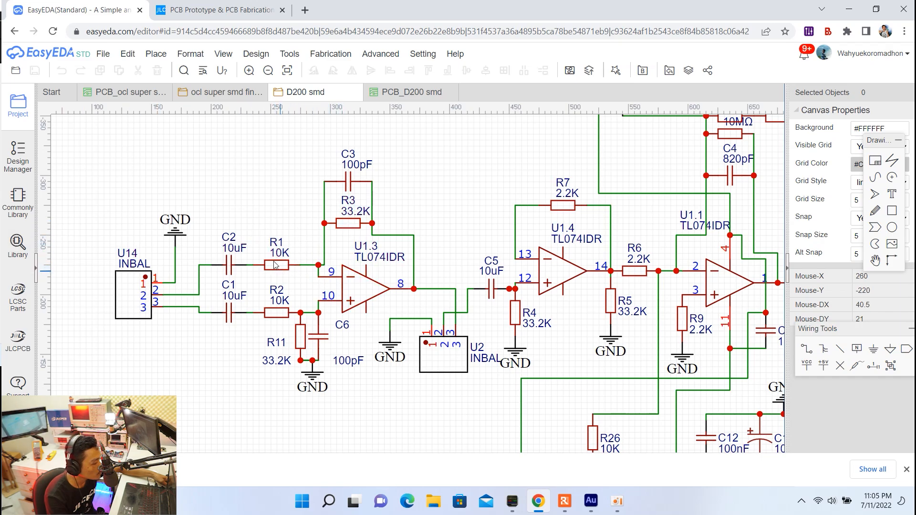
# Step: Search the component library for "10k 0805" and place one AC0805FR-0710KL resistor in the empty area above R1
pyautogui.click(17, 246)
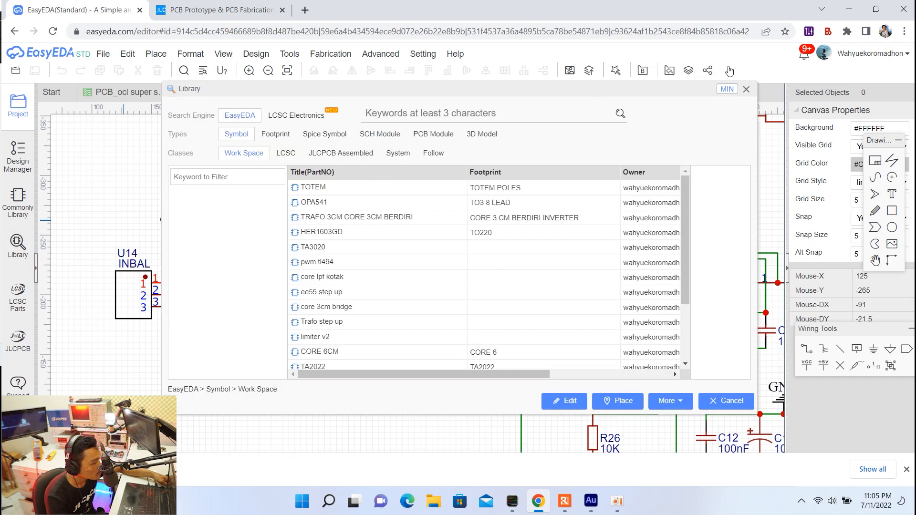
pyautogui.click(746, 90)
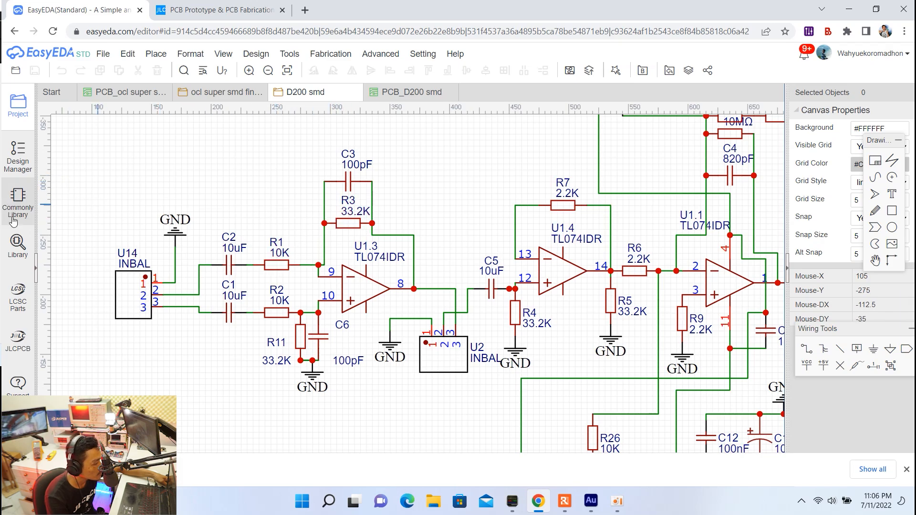
pyautogui.click(18, 246)
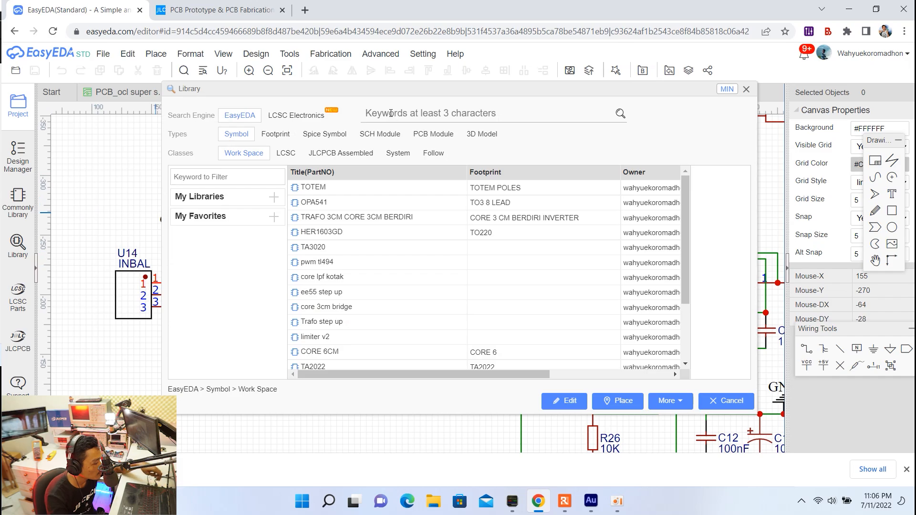
pyautogui.write('10k')
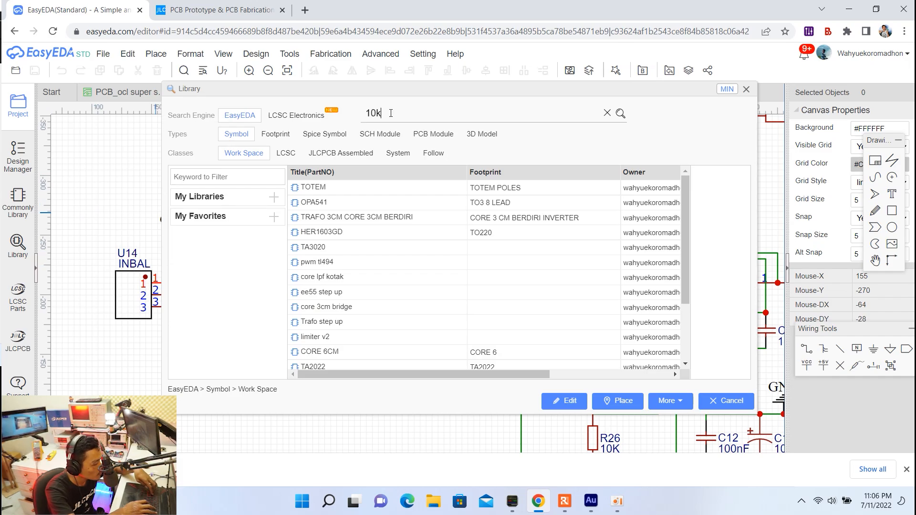
pyautogui.write(' 0805')
pyautogui.press('Return')
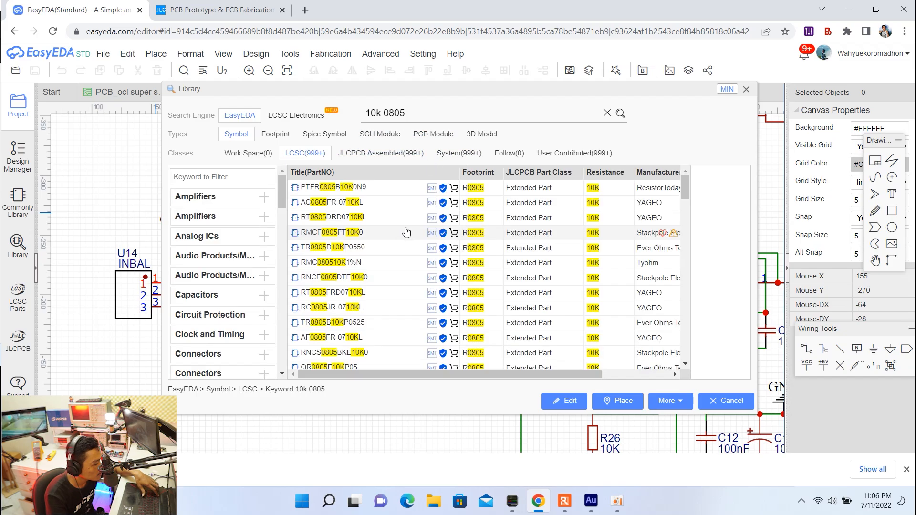
pyautogui.click(335, 204)
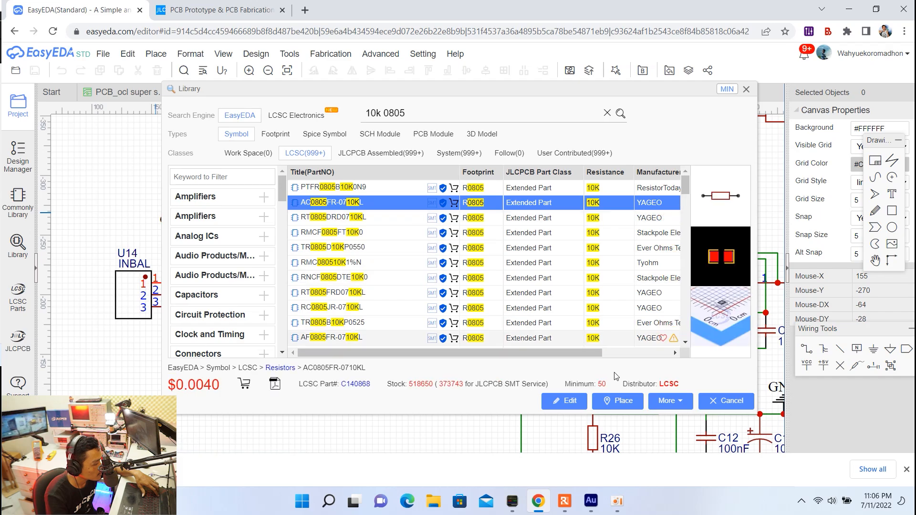
pyautogui.click(618, 401)
pyautogui.click(258, 149)
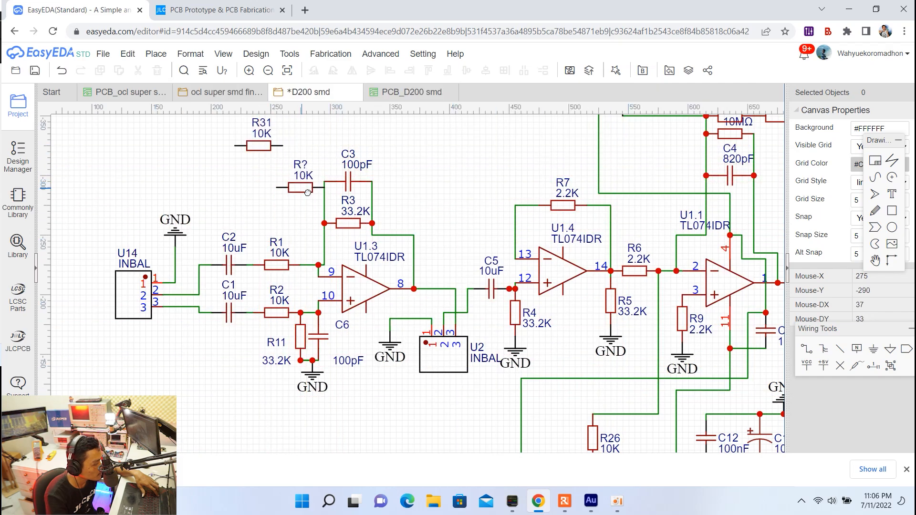
pyautogui.moveTo(301, 187); pyautogui.dragTo(323, 207, button='right')
pyautogui.rightClick(323, 207)
# Step: Paste a copy of the new 10K resistor above the U14 connector and set its value to 33K
pyautogui.click(289, 168)
pyautogui.hotkey('ctrl', 'c')
pyautogui.hotkey('ctrl', 'v')
pyautogui.click(204, 190)
pyautogui.doubleClick(208, 178)
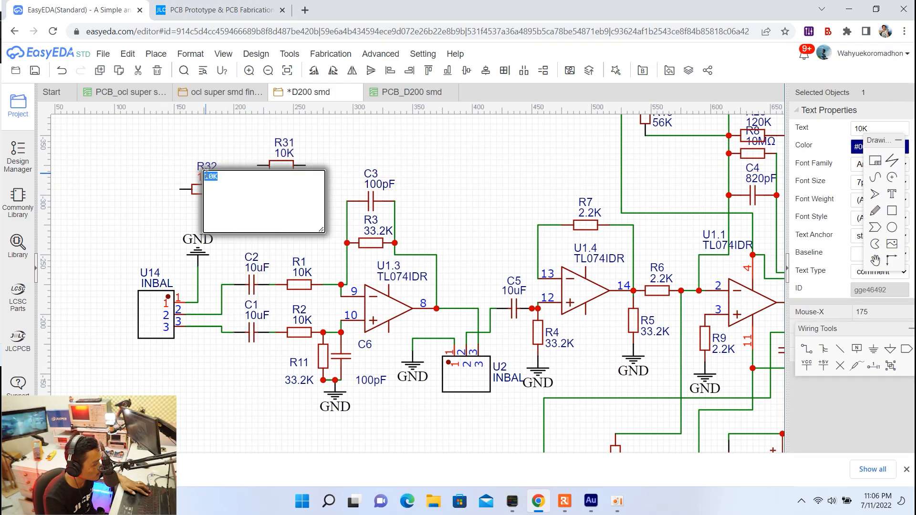
pyautogui.write('33K')
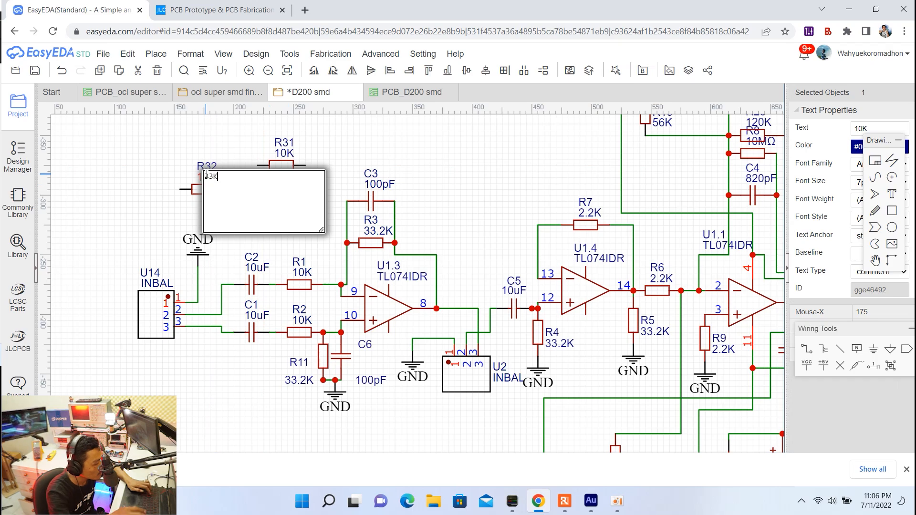
pyautogui.click(260, 252)
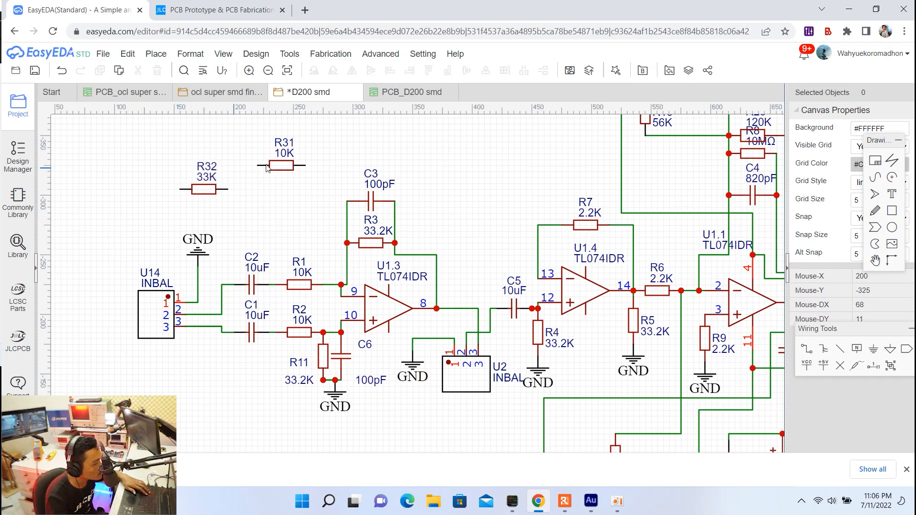
# Step: Shift resistor R31 slightly and delete the copied 33K resistor R32
pyautogui.moveTo(282, 166); pyautogui.dragTo(276, 172)
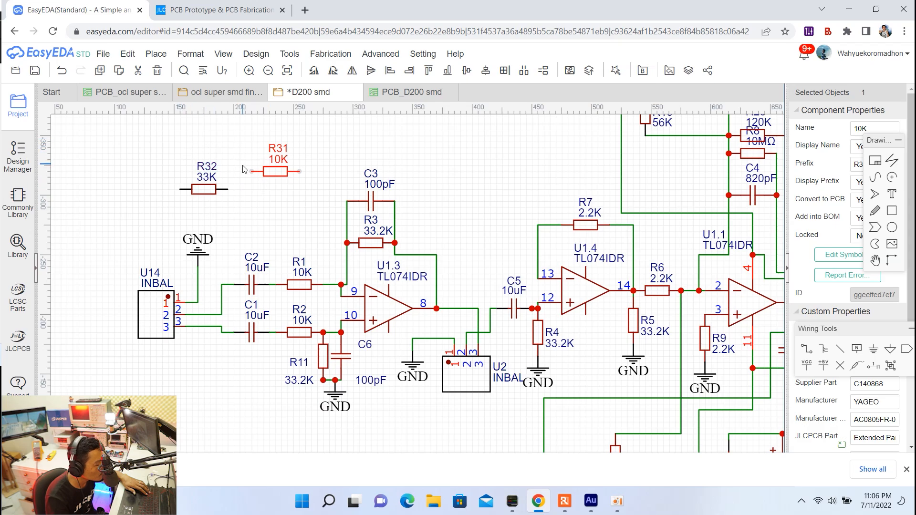
pyautogui.moveTo(225, 198); pyautogui.dragTo(238, 210)
pyautogui.press('Delete')
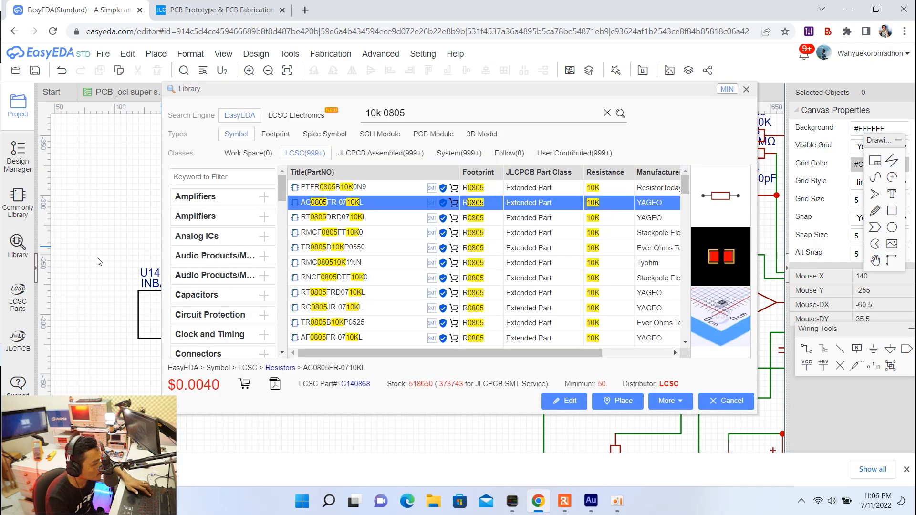
# Step: Search the component library for "33K 0805" and try placing the PTFR0805B33K0N9 resistor below R31
pyautogui.tripleClick(385, 112)
pyautogui.click(382, 113)
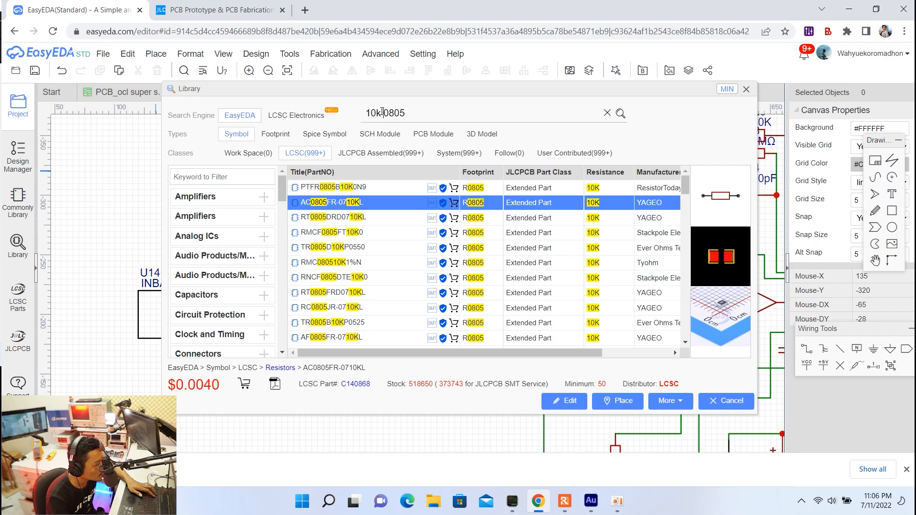
pyautogui.press('BackSpace')
pyautogui.press('BackSpace')
pyautogui.press('BackSpace')
pyautogui.write('33K')
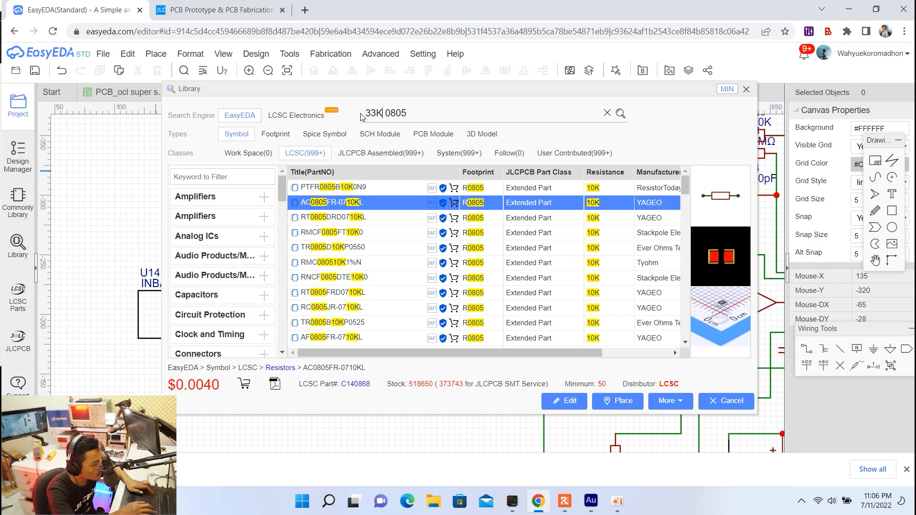
pyautogui.press('Return')
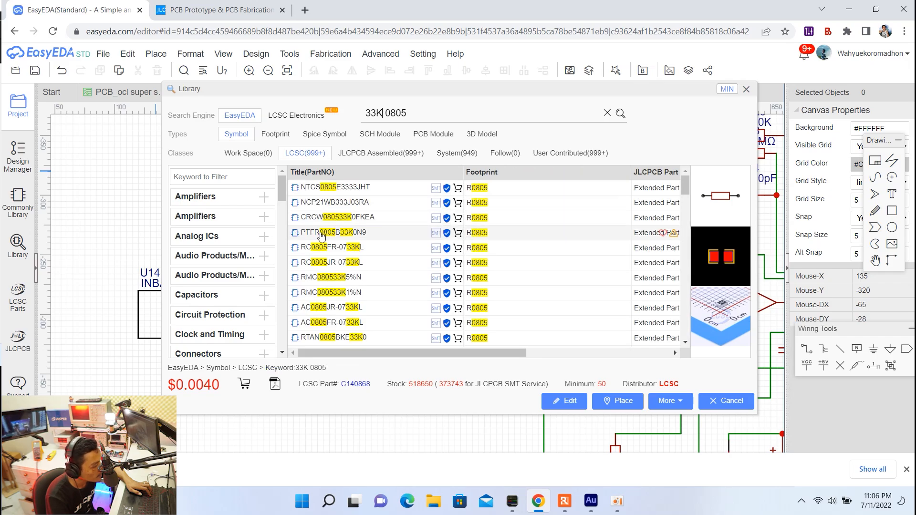
pyautogui.click(325, 234)
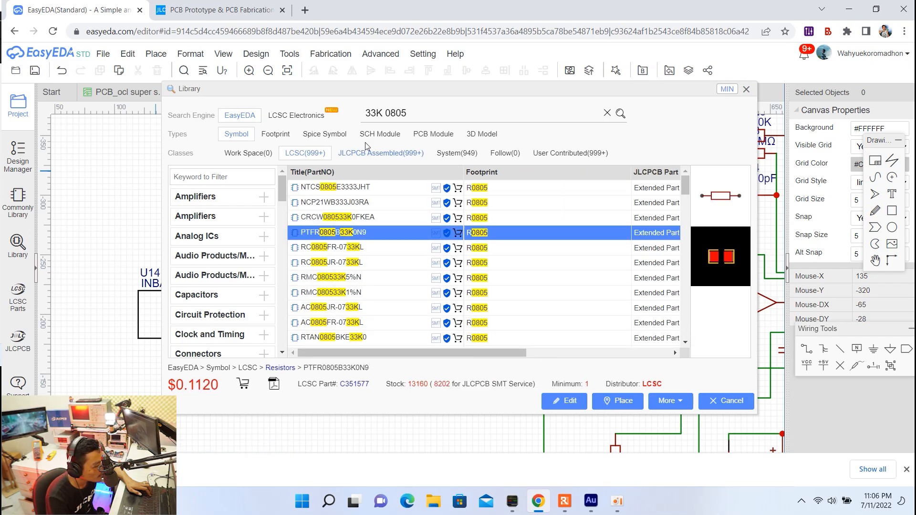
pyautogui.click(609, 403)
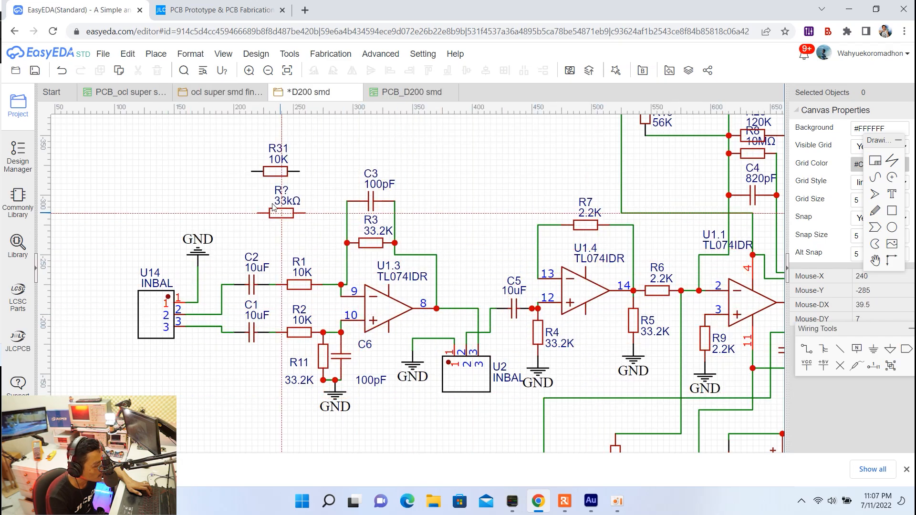
pyautogui.rightClick(384, 144)
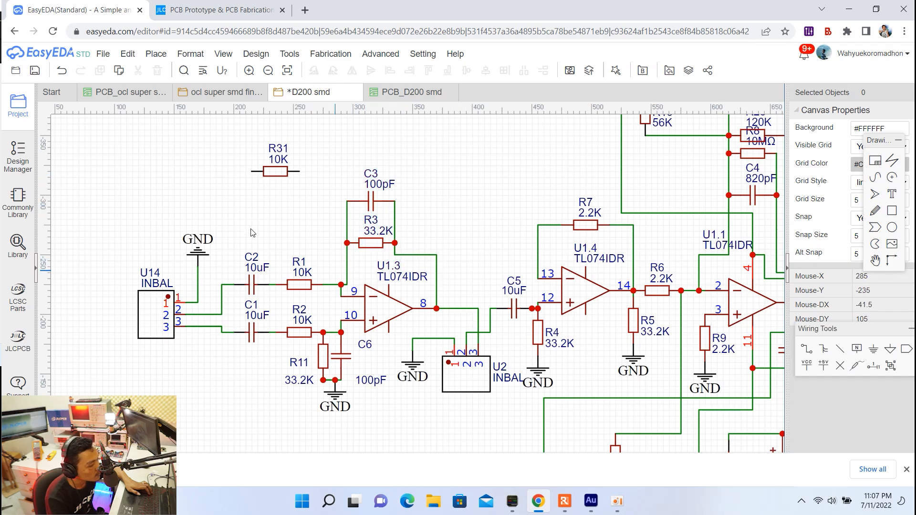
# Step: Delete the unconnected 10K resistor R31 from the schematic
pyautogui.click(20, 253)
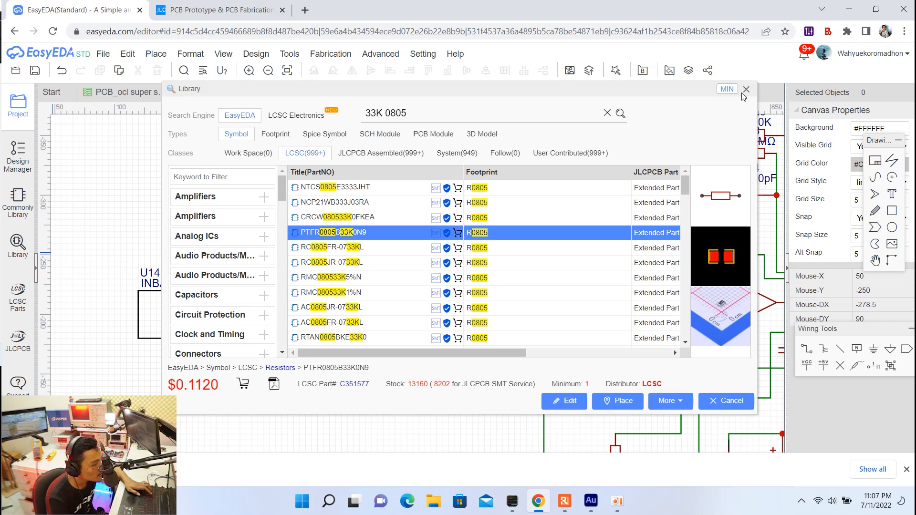
pyautogui.click(746, 90)
pyautogui.click(281, 171)
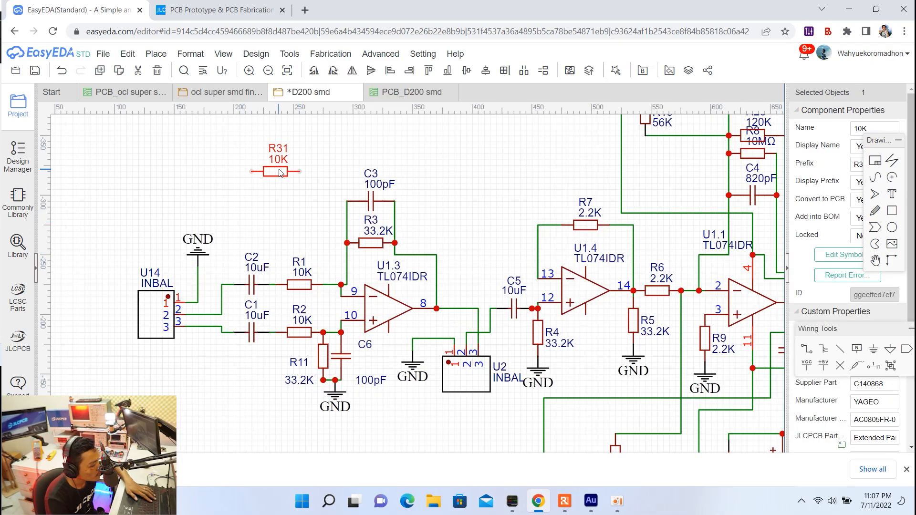
pyautogui.press('Delete')
# Step: Switch to the PCB_D200 smd layout and examine the whole board
pyautogui.scroll(-4, 291, 186)
pyautogui.scroll(-1, 399, 179)
pyautogui.moveTo(403, 178); pyautogui.dragTo(289, 213, button='right')
pyautogui.moveTo(478, 210); pyautogui.dragTo(282, 193, button='right')
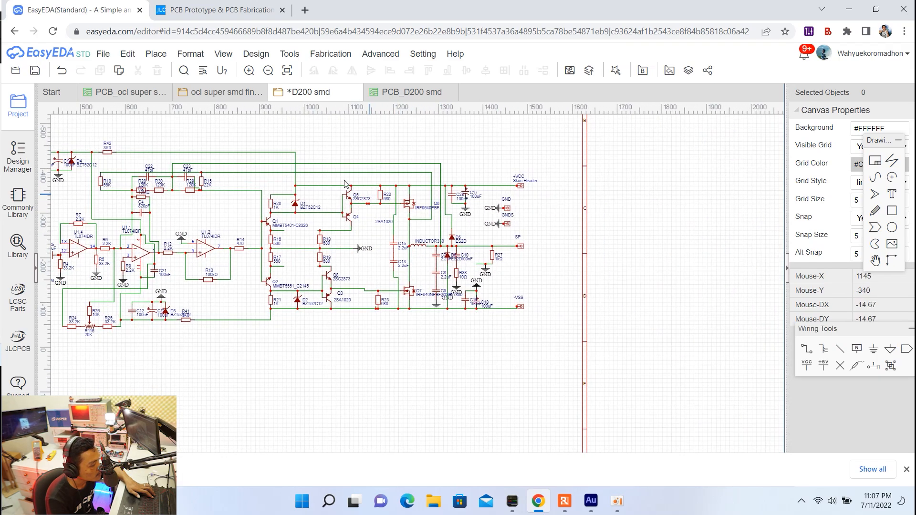
pyautogui.click(412, 96)
pyautogui.scroll(-2, 354, 155)
pyautogui.scroll(1, 322, 153)
pyautogui.scroll(2, 319, 149)
pyautogui.moveTo(321, 175); pyautogui.dragTo(321, 196, button='right')
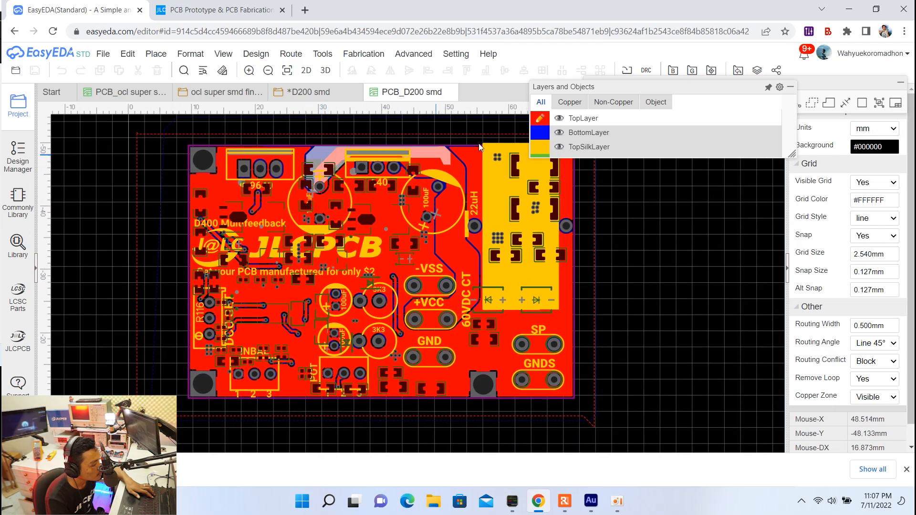
# Step: Make BottomLayer the active layer and examine the bottom copper tracks around the IC and neighbouring capacitors
pyautogui.moveTo(540, 138)
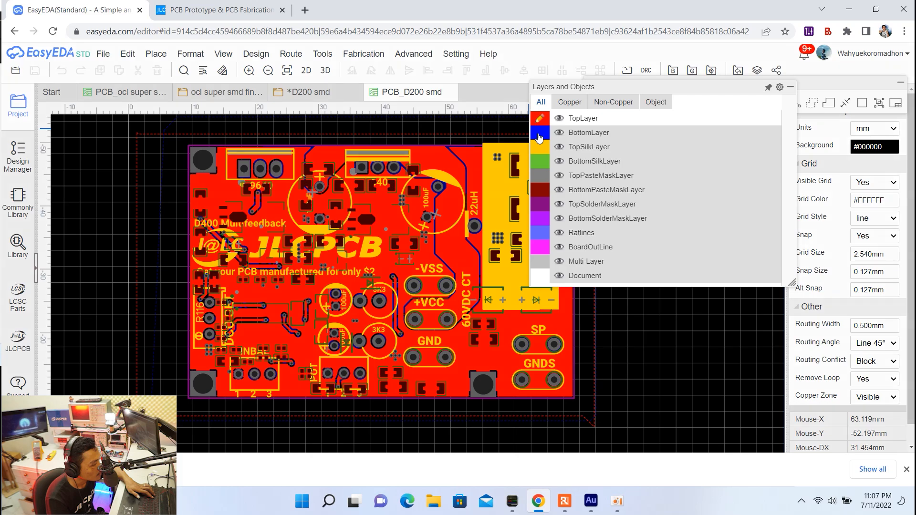
pyautogui.click(539, 138)
pyautogui.moveTo(412, 146); pyautogui.dragTo(387, 139, button='right')
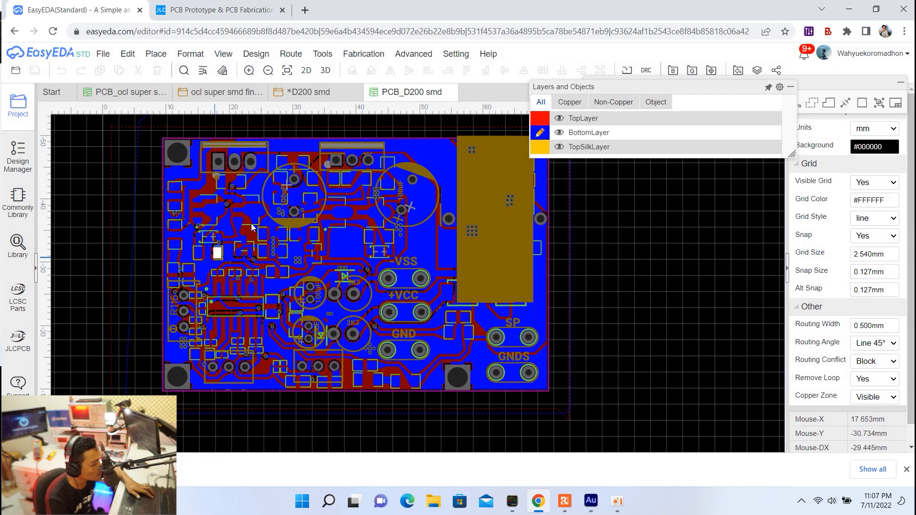
pyautogui.moveTo(589, 134)
pyautogui.moveTo(383, 131); pyautogui.dragTo(441, 122, button='right')
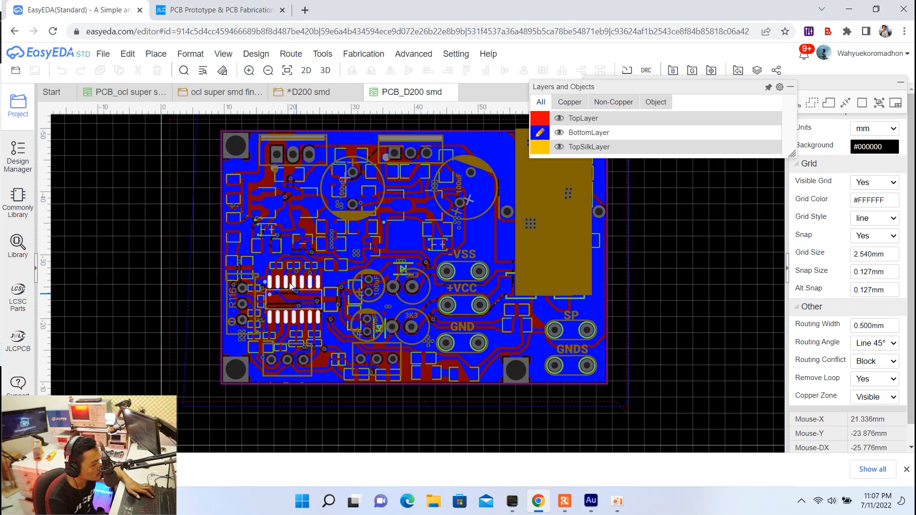
pyautogui.scroll(3, 308, 267)
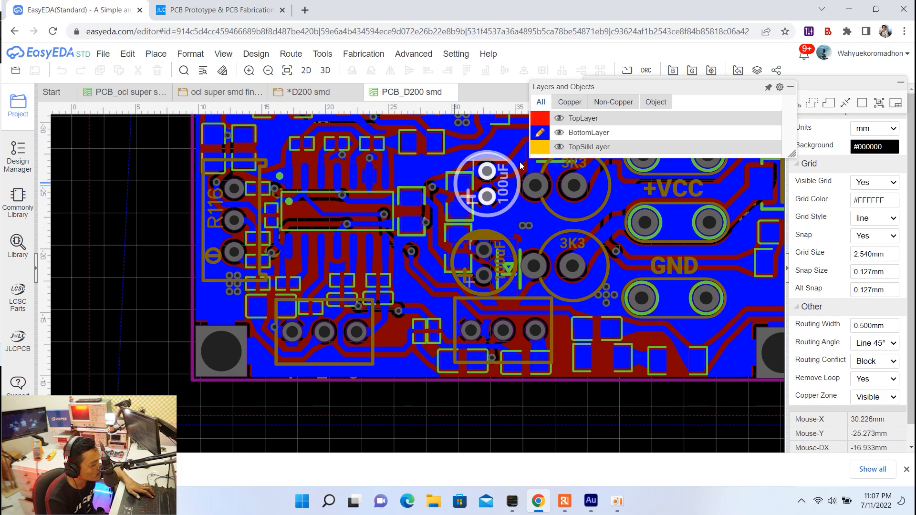
pyautogui.moveTo(551, 163)
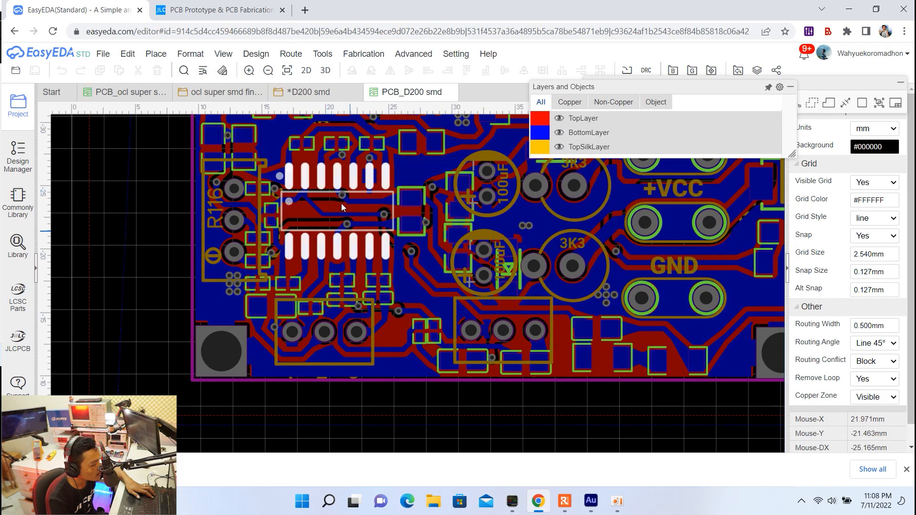
pyautogui.moveTo(367, 205); pyautogui.dragTo(341, 203, button='right')
pyautogui.click(375, 201)
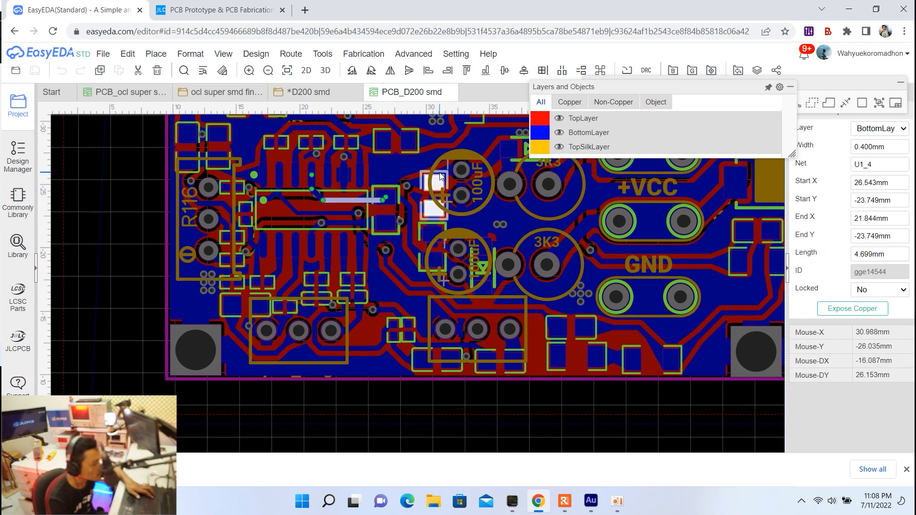
pyautogui.scroll(-2, 443, 184)
pyautogui.moveTo(431, 190); pyautogui.dragTo(388, 173, button='right')
# Step: Make TopSilkLayer the active layer and examine the silkscreen texts and outlines across the whole board
pyautogui.click(540, 147)
pyautogui.scroll(-3, 402, 182)
pyautogui.scroll(3, 348, 167)
pyautogui.scroll(-2, 348, 167)
pyautogui.click(424, 268)
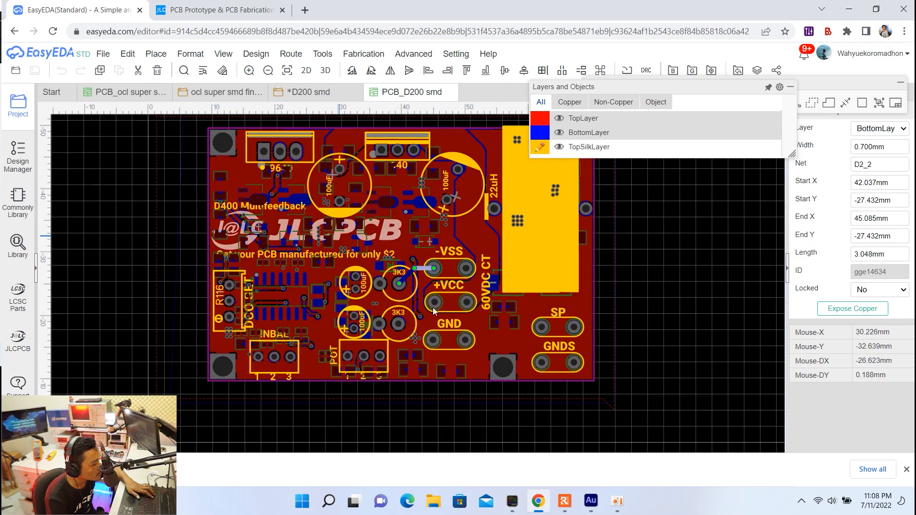
pyautogui.scroll(-3, 419, 220)
pyautogui.moveTo(290, 173); pyautogui.dragTo(232, 215, button='right')
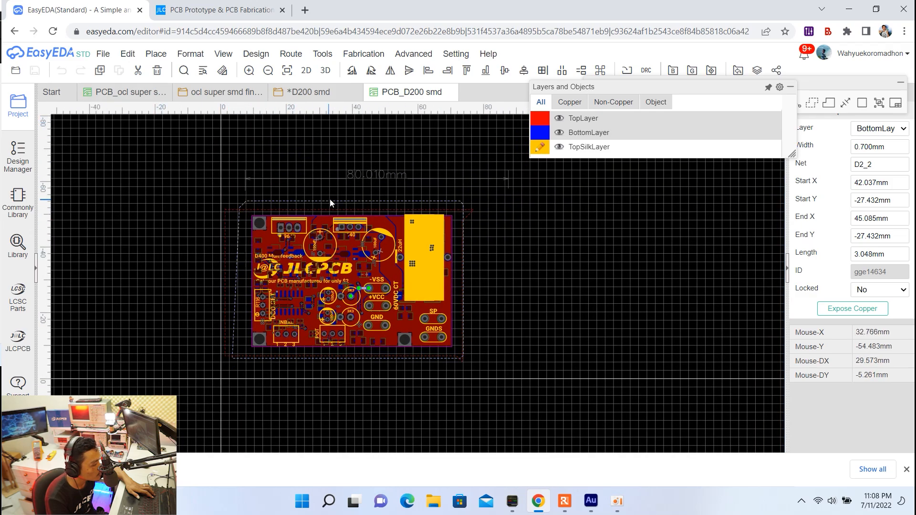
pyautogui.moveTo(219, 169); pyautogui.dragTo(208, 144, button='right')
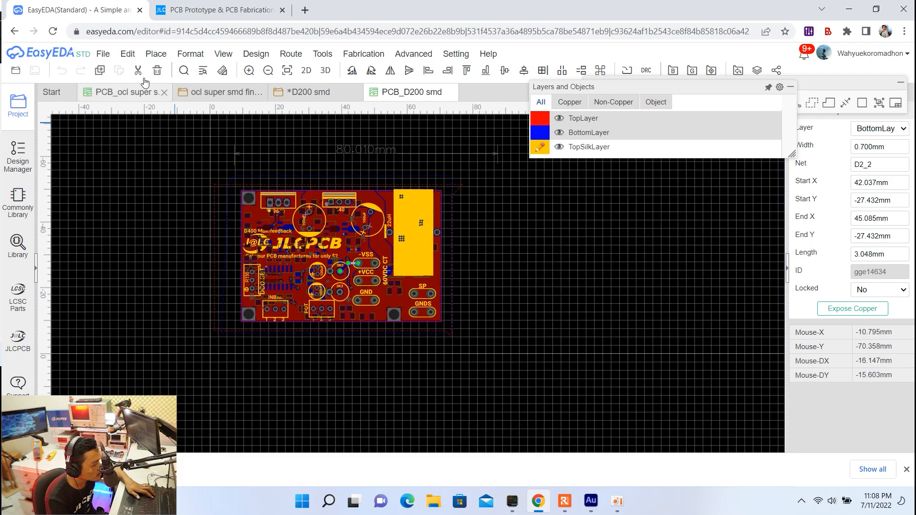
# Step: Generate and download the Gerber fabrication file for the D200 smd board
pyautogui.click(102, 54)
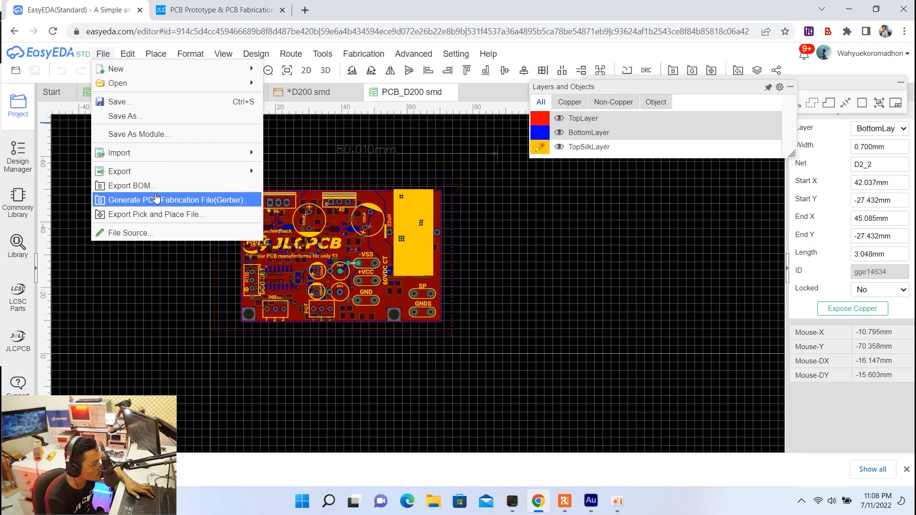
pyautogui.moveTo(155, 178)
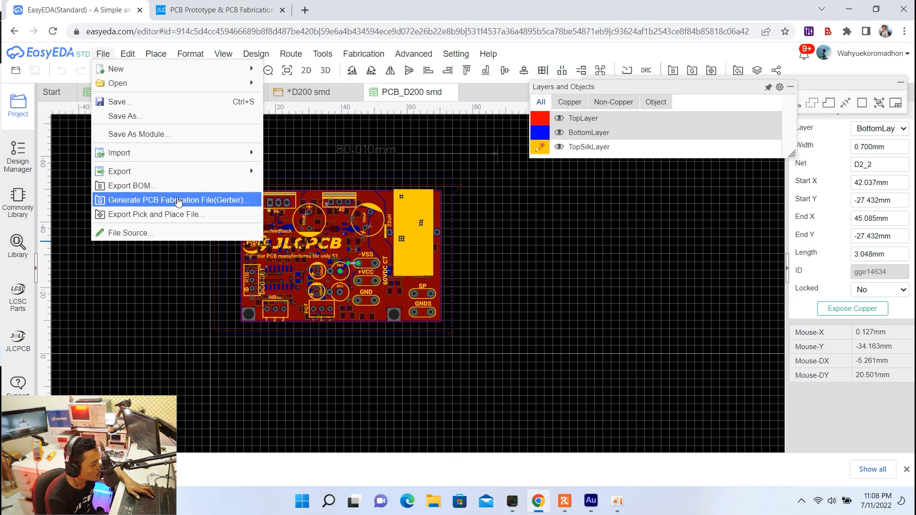
pyautogui.click(178, 203)
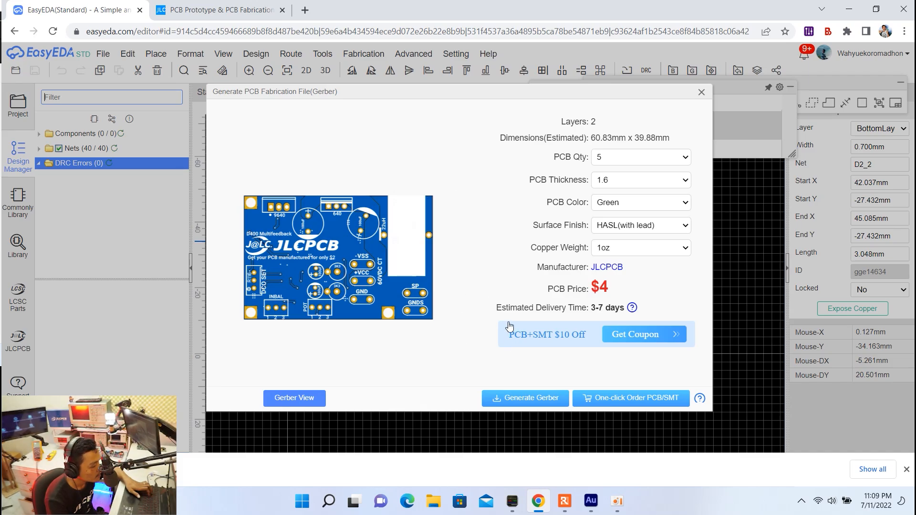
pyautogui.click(531, 403)
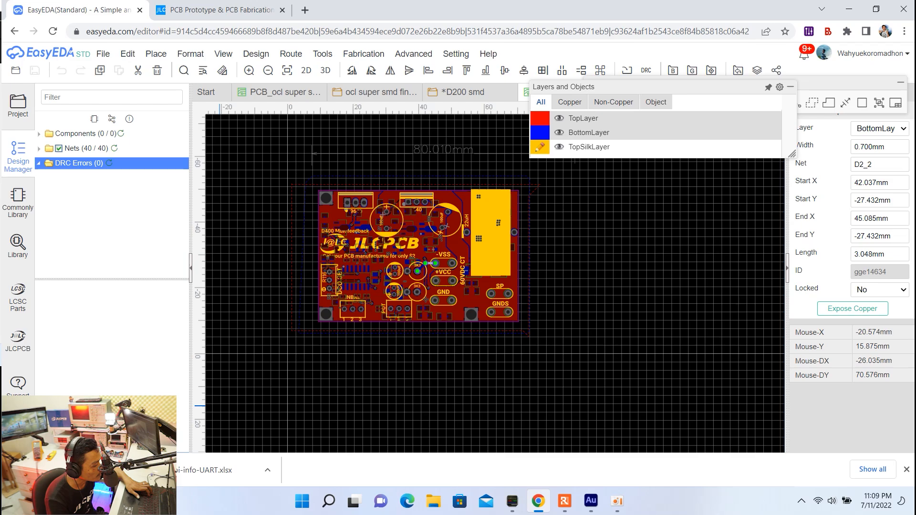
# Step: Review the PCB's parts list and export the BOM with all properties included, closing the export dialogs when done
pyautogui.scroll(2, 351, 296)
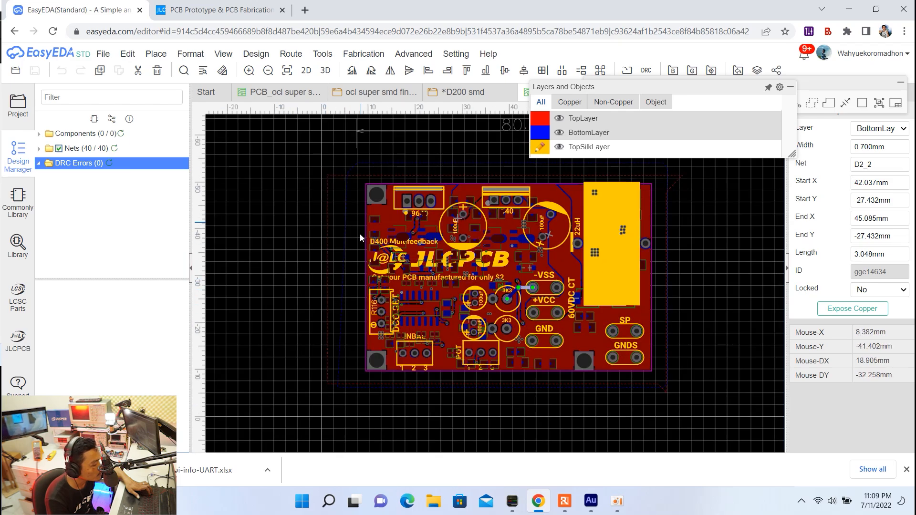
pyautogui.moveTo(260, 191); pyautogui.dragTo(298, 196, button='right')
pyautogui.click(102, 54)
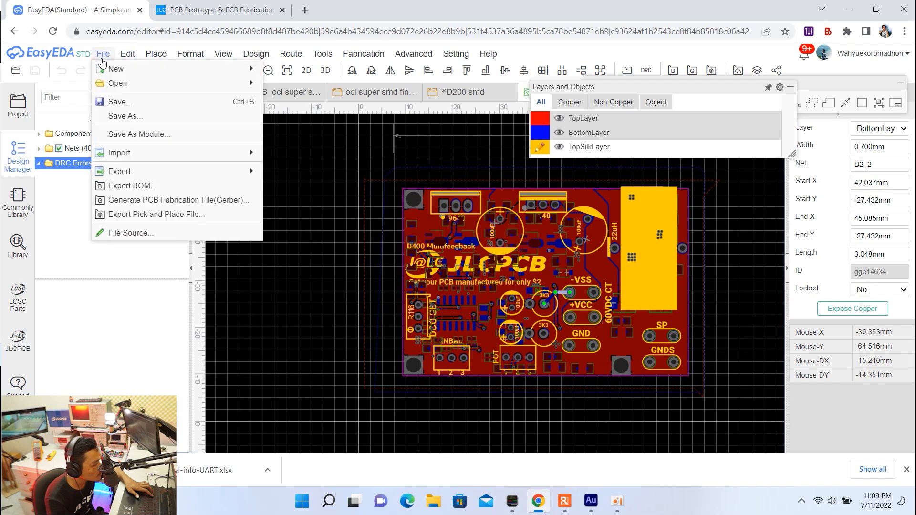
pyautogui.click(137, 190)
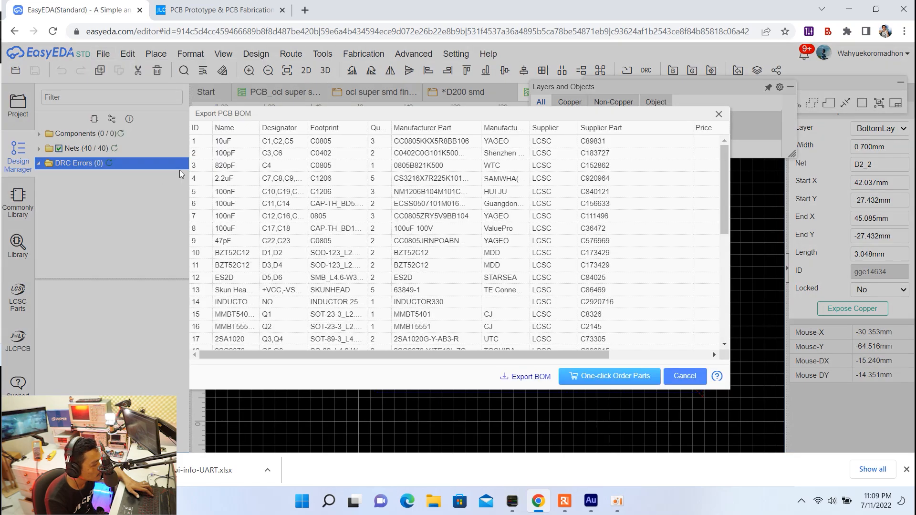
pyautogui.scroll(-7, 342, 205)
pyautogui.scroll(7, 342, 210)
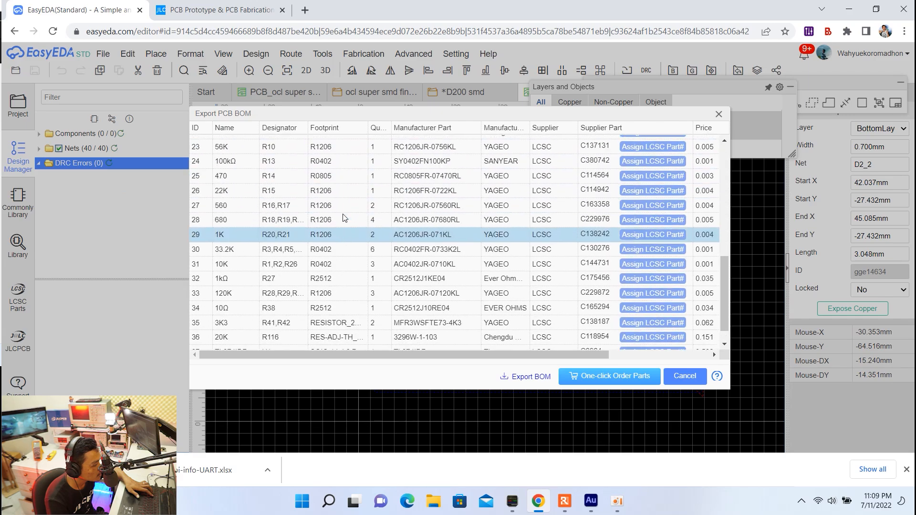
pyautogui.click(533, 378)
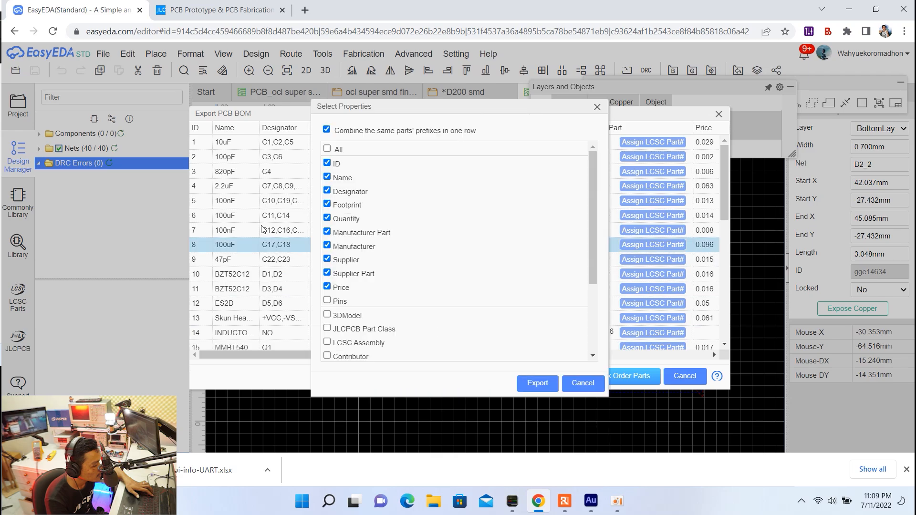
pyautogui.click(327, 149)
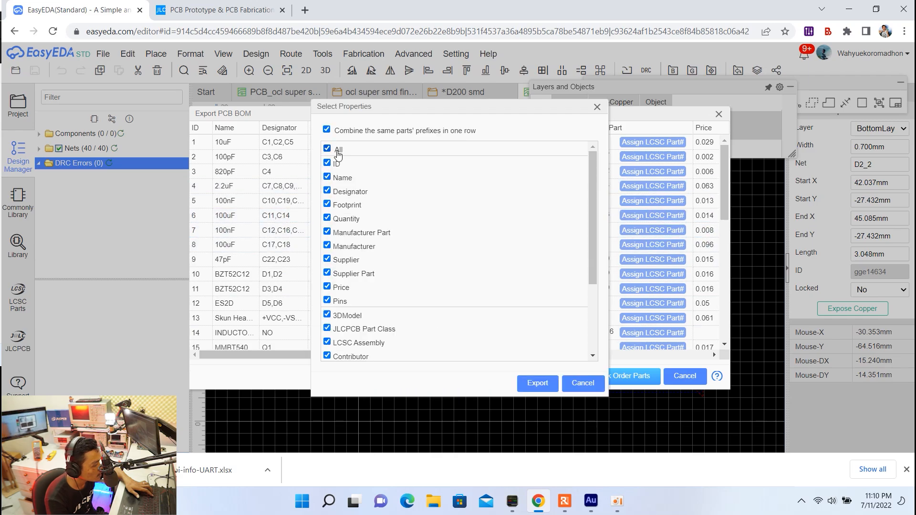
pyautogui.click(538, 380)
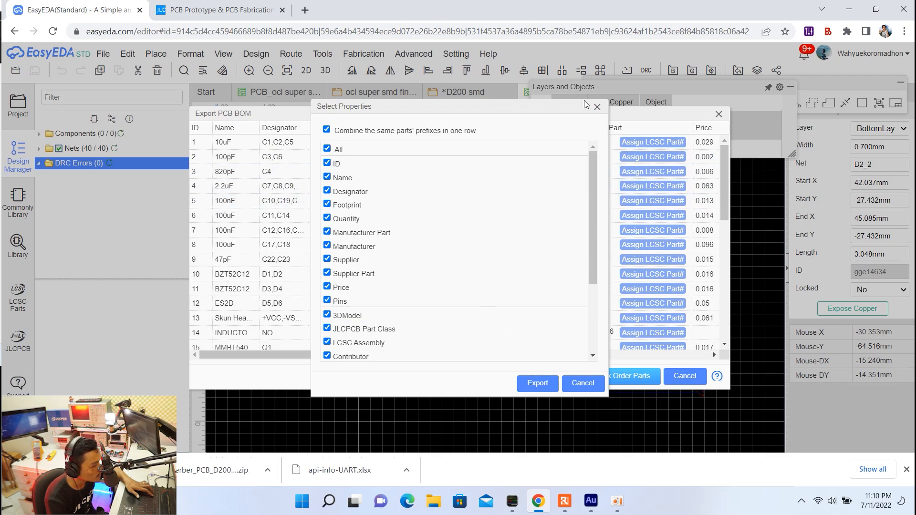
pyautogui.click(597, 107)
pyautogui.click(722, 115)
# Step: Examine the pick and place file export options and close them without exporting
pyautogui.moveTo(393, 219); pyautogui.dragTo(404, 174, button='right')
pyautogui.moveTo(301, 175); pyautogui.dragTo(265, 165, button='right')
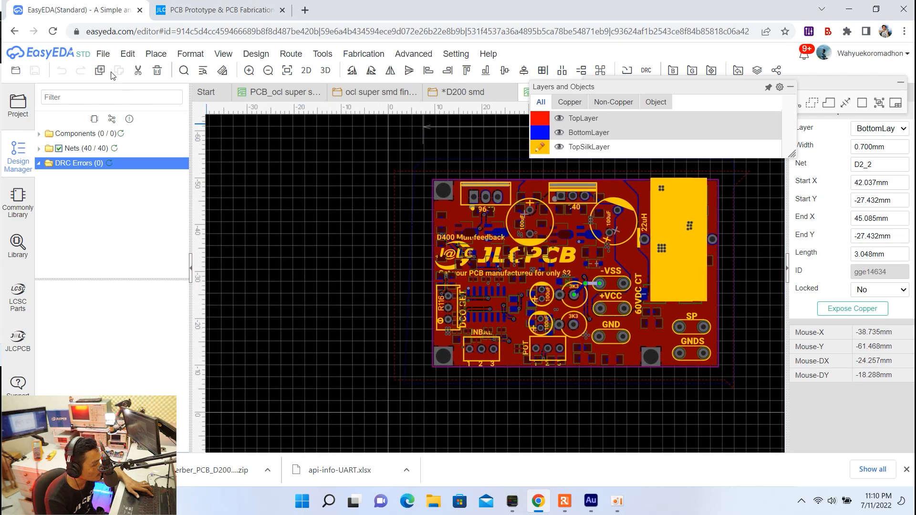
pyautogui.click(109, 54)
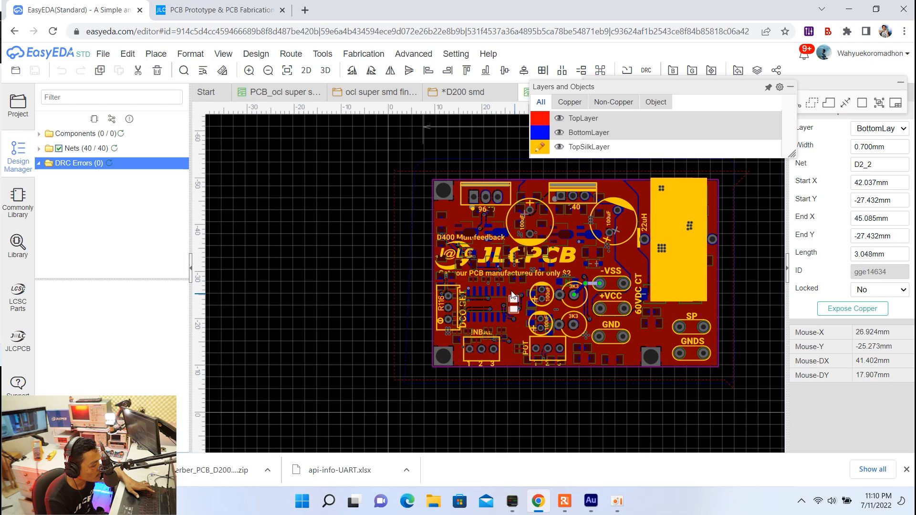
pyautogui.scroll(3, 512, 295)
pyautogui.scroll(2, 492, 272)
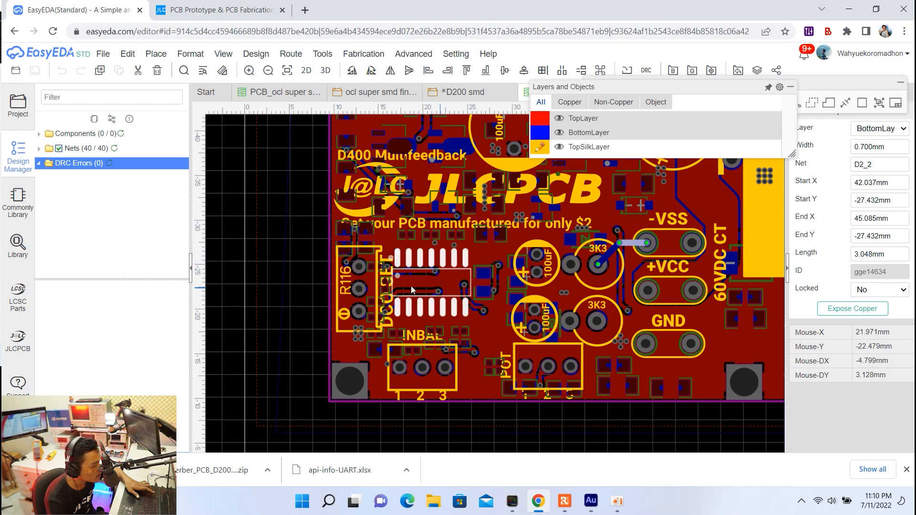
pyautogui.click(104, 53)
pyautogui.moveTo(143, 171)
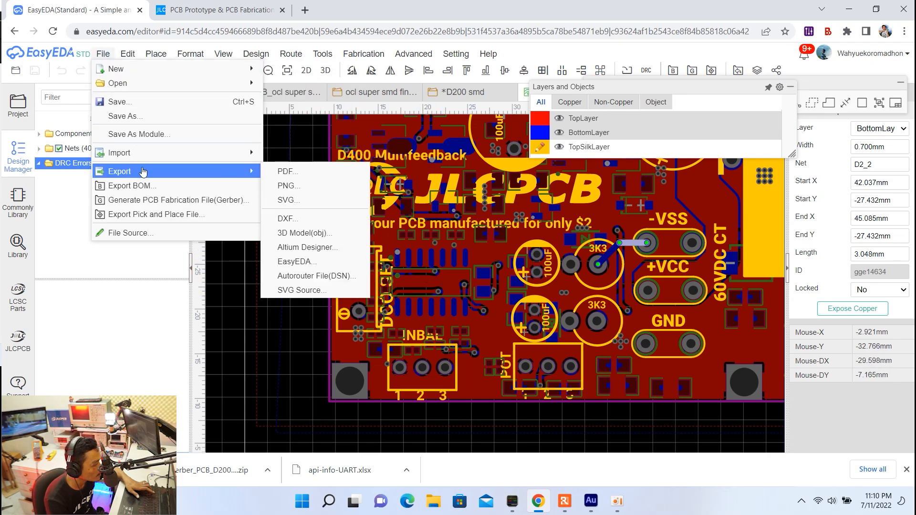
pyautogui.click(170, 215)
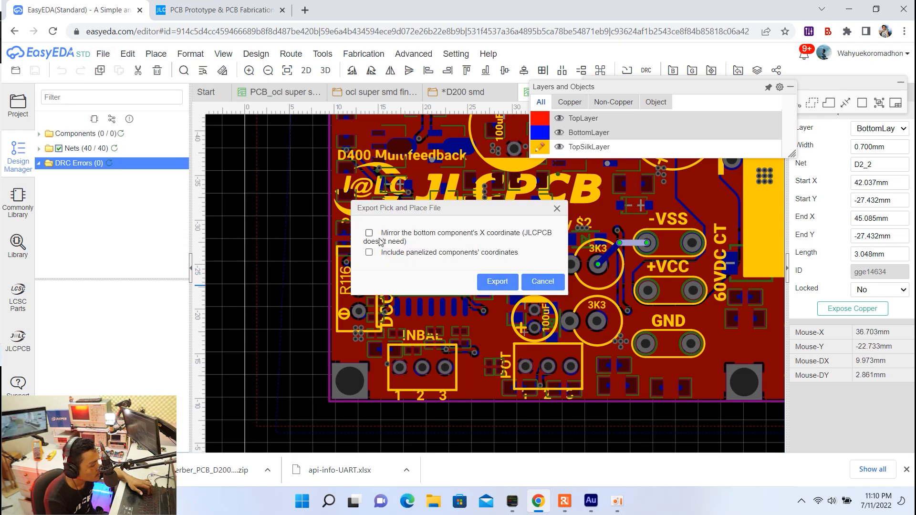
pyautogui.scroll(-4, 344, 229)
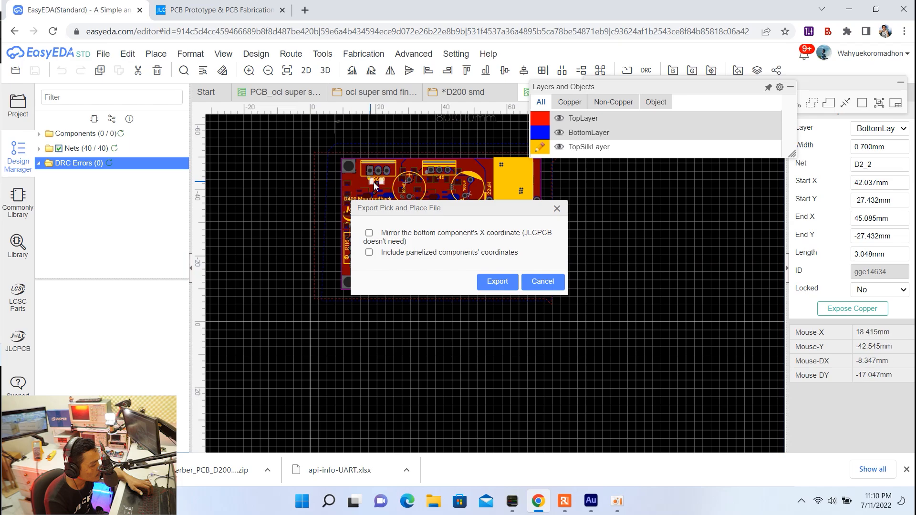
pyautogui.scroll(3, 374, 182)
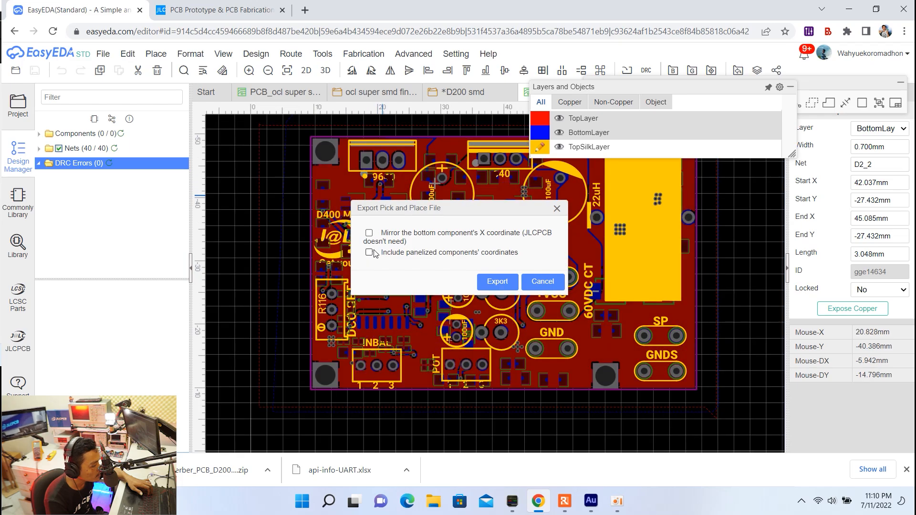
pyautogui.scroll(-3, 322, 147)
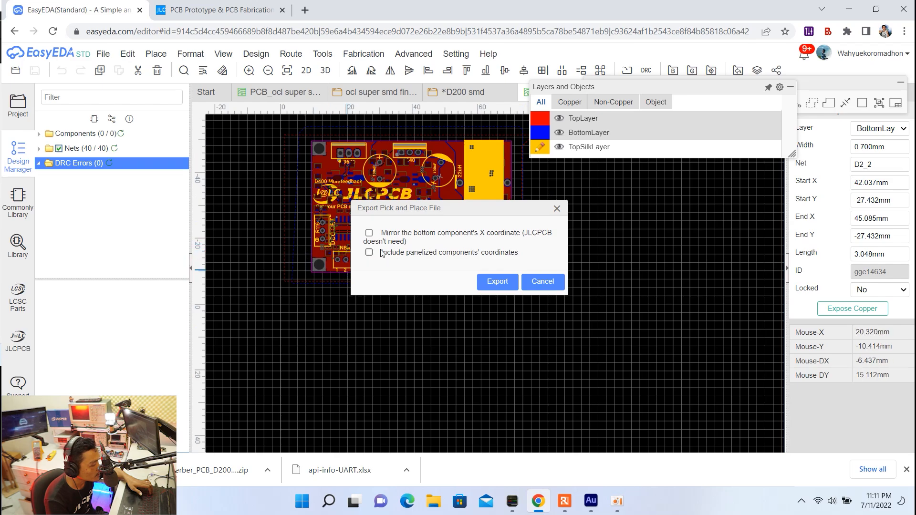
pyautogui.click(536, 282)
# Step: Panelize the board with stamp holes in 2 columns and 2 rows
pyautogui.click(323, 53)
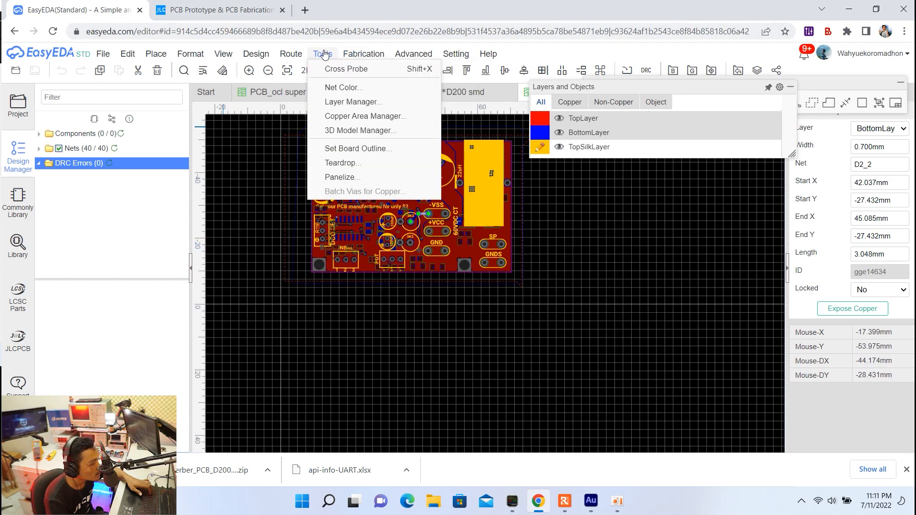
pyautogui.click(349, 184)
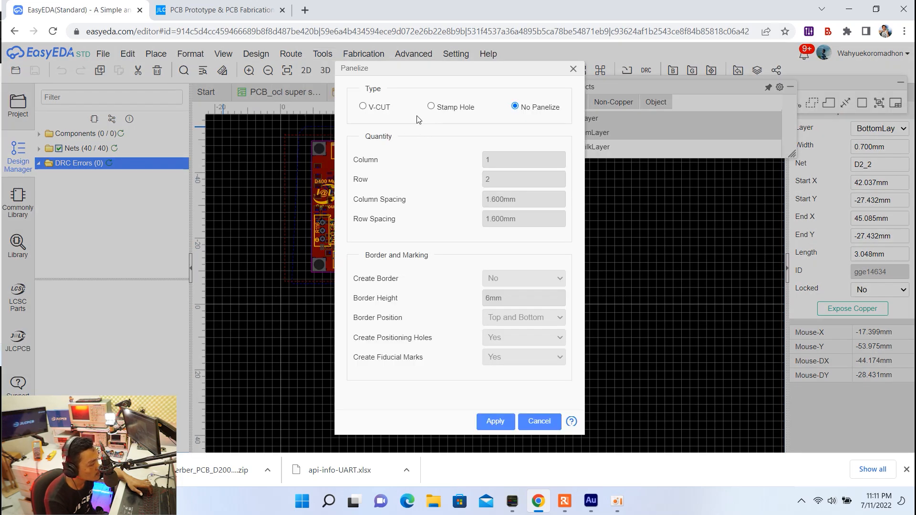
pyautogui.click(431, 107)
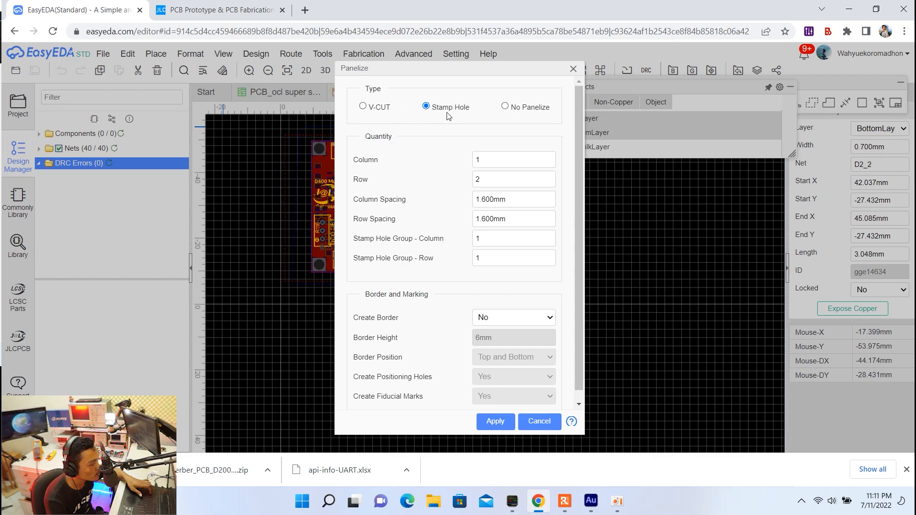
pyautogui.doubleClick(478, 161)
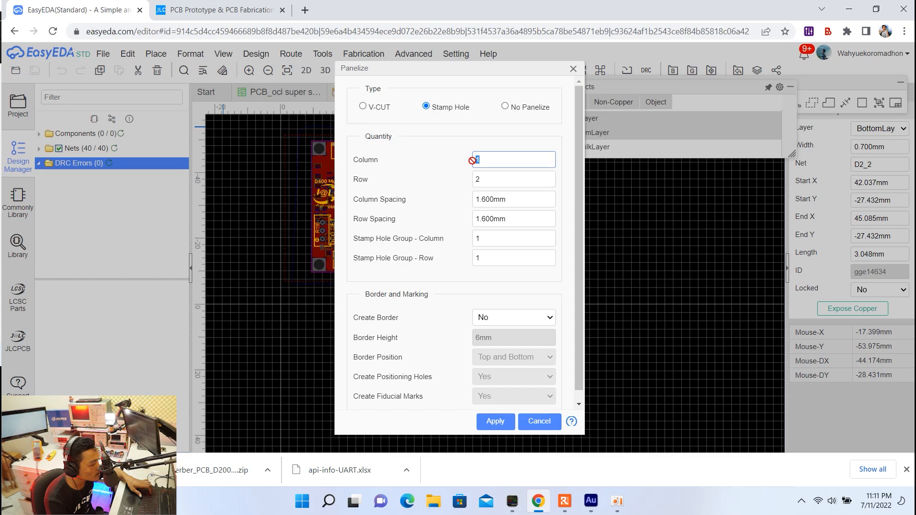
pyautogui.write('2')
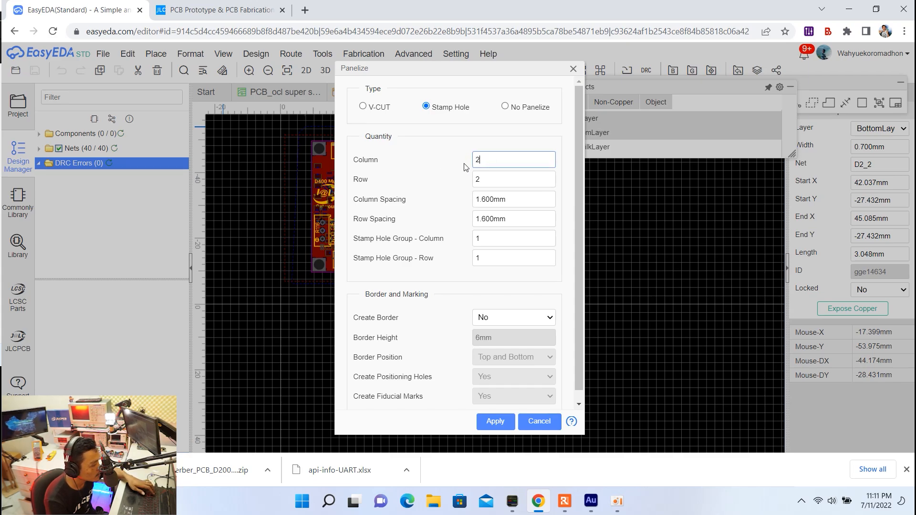
pyautogui.click(499, 421)
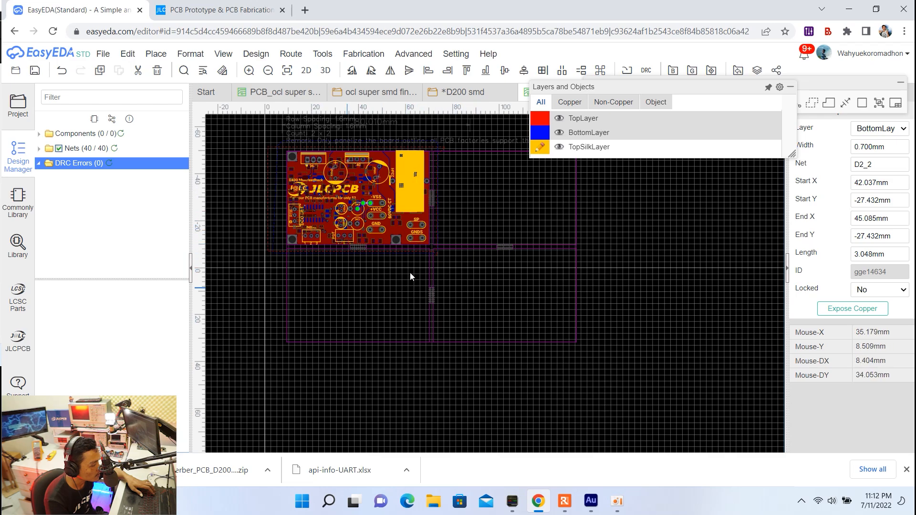
# Step: Remove the board's panelization by setting the column count to 1 and the panelize type to No Panelize
pyautogui.click(323, 54)
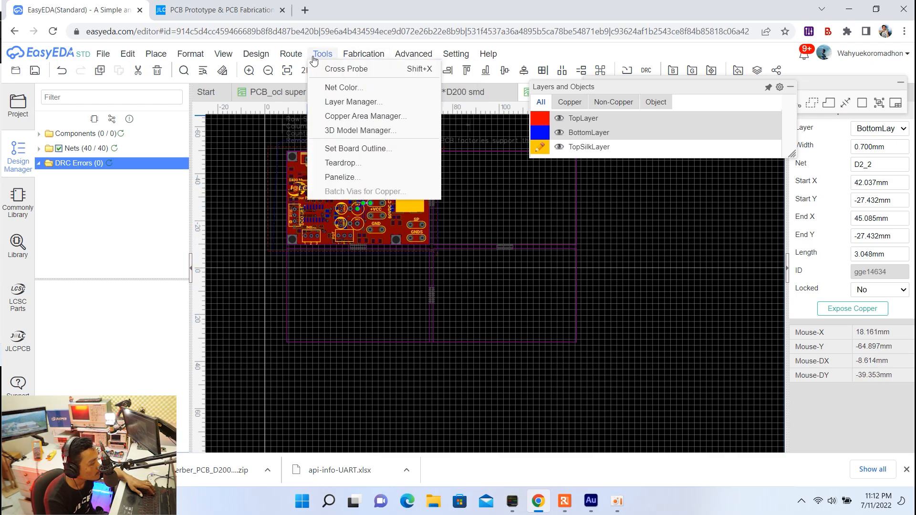
pyautogui.click(349, 181)
pyautogui.doubleClick(488, 159)
pyautogui.write('1')
pyautogui.click(515, 107)
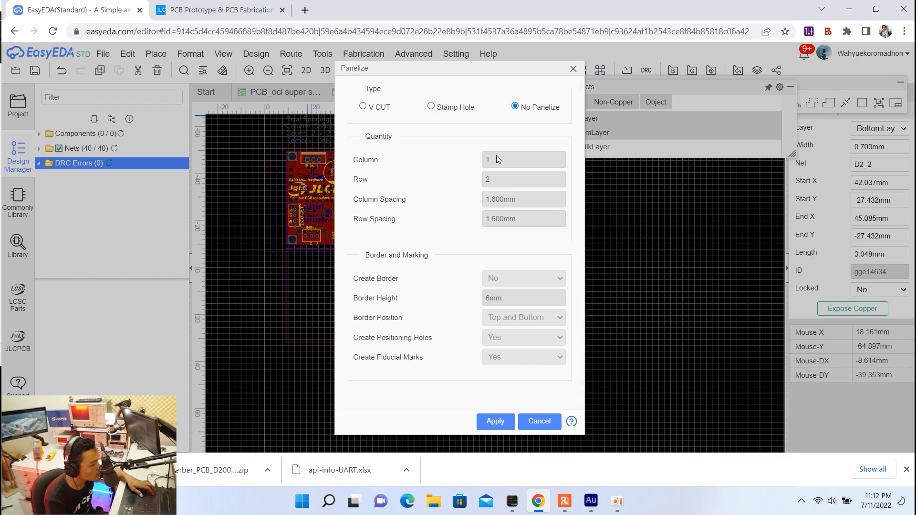
pyautogui.click(494, 422)
pyautogui.scroll(2, 378, 176)
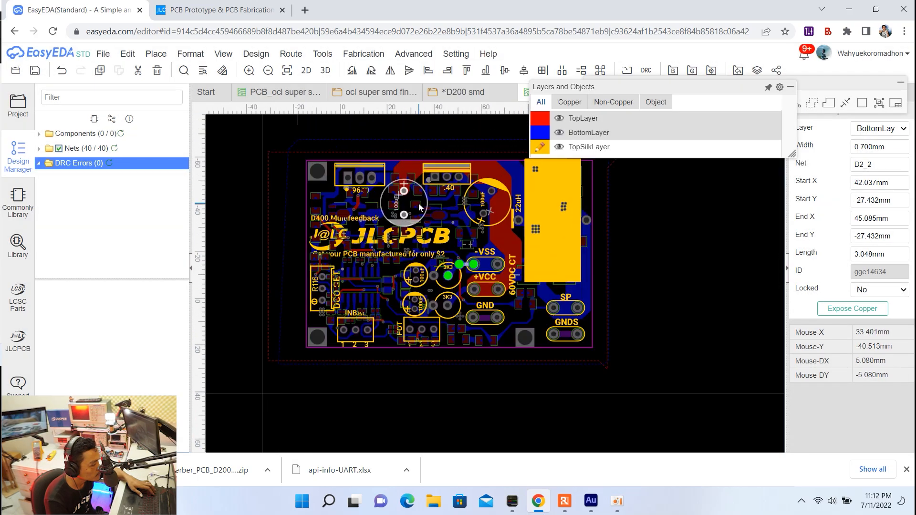
pyautogui.scroll(2, 267, 188)
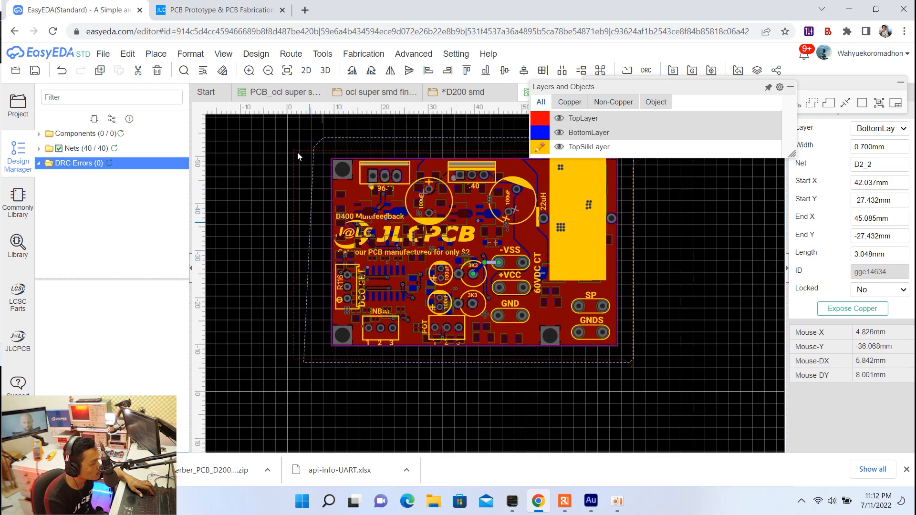
# Step: Export the board's pick and place file without mirrored bottom coordinates or panelized components' coordinates
pyautogui.click(103, 54)
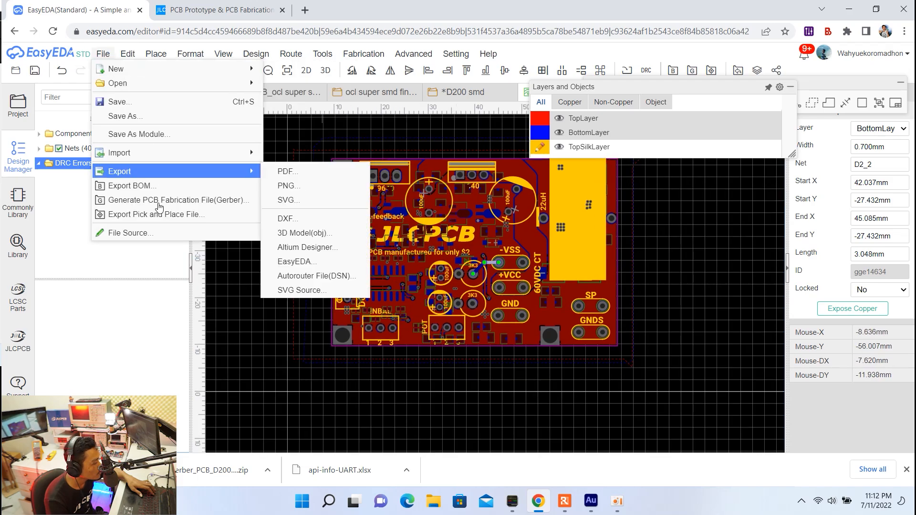
pyautogui.click(151, 216)
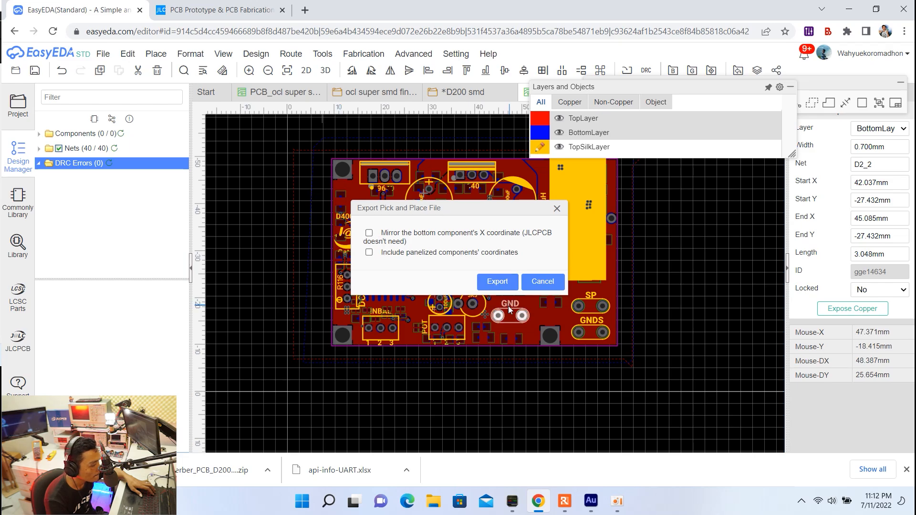
pyautogui.click(497, 282)
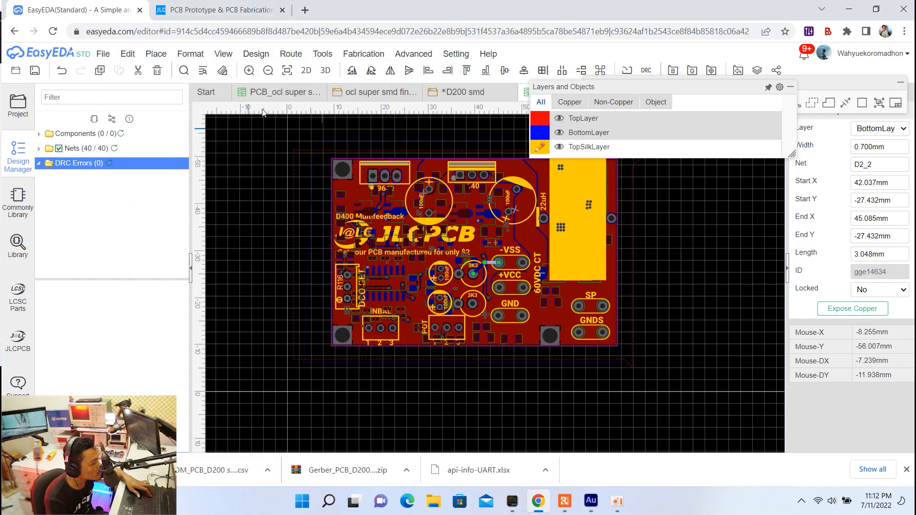
# Step: Switch to the JLCPCB website and go to its PCB order page
pyautogui.click(227, 5)
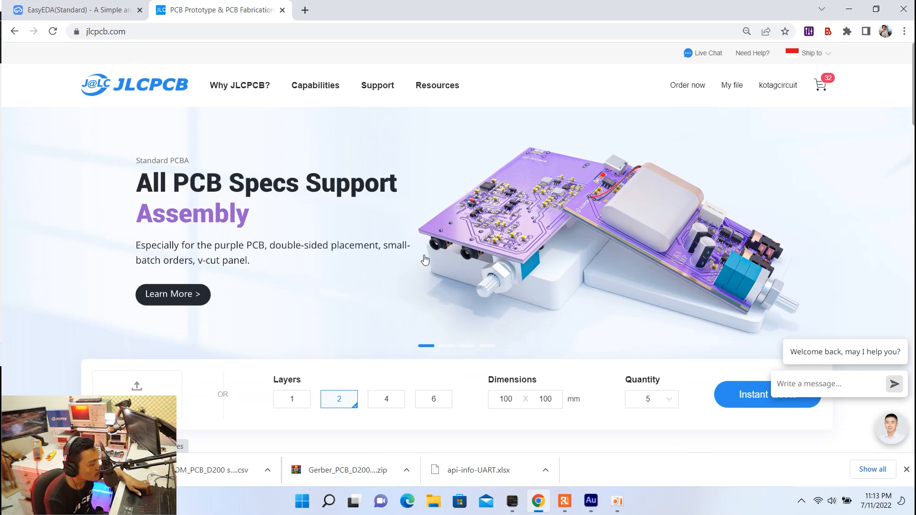
pyautogui.scroll(-3, 366, 227)
pyautogui.scroll(3, 368, 231)
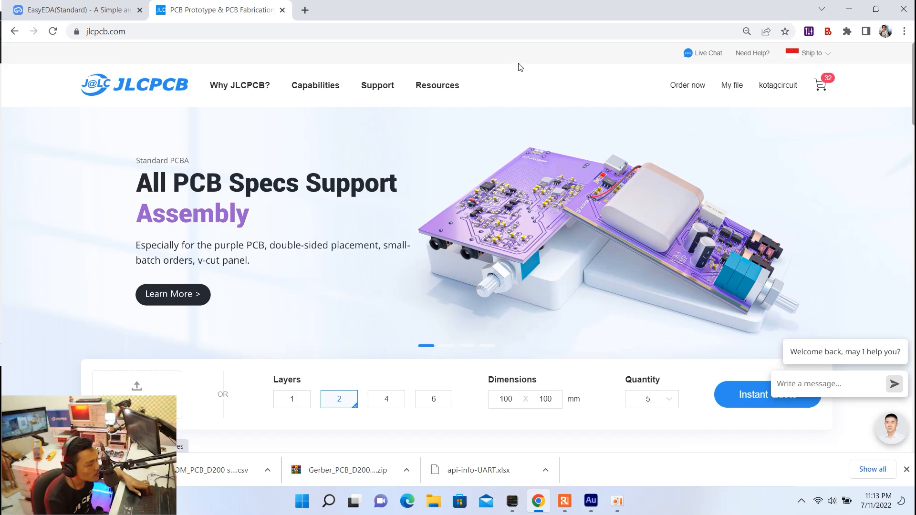
pyautogui.click(683, 90)
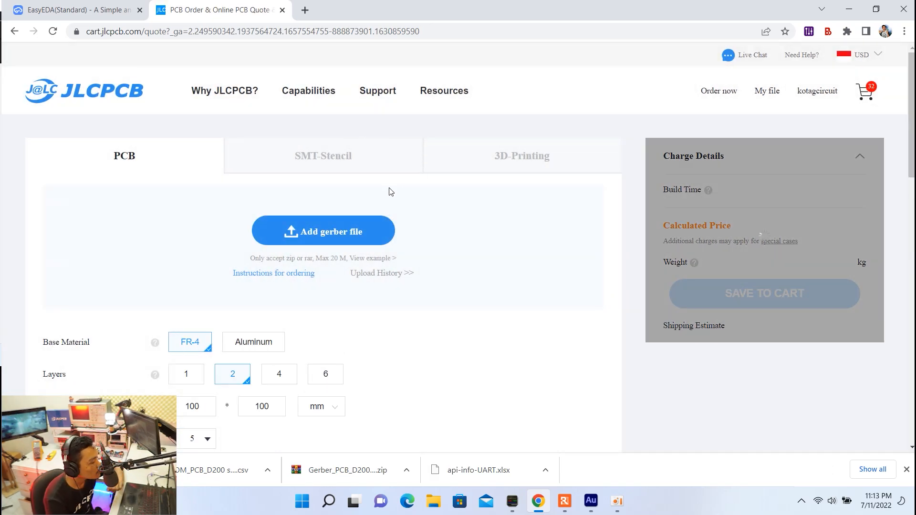
# Step: Upload the Gerber_PCB_D200 smd (2) archive from the Downloads folder to the PCB order
pyautogui.click(315, 228)
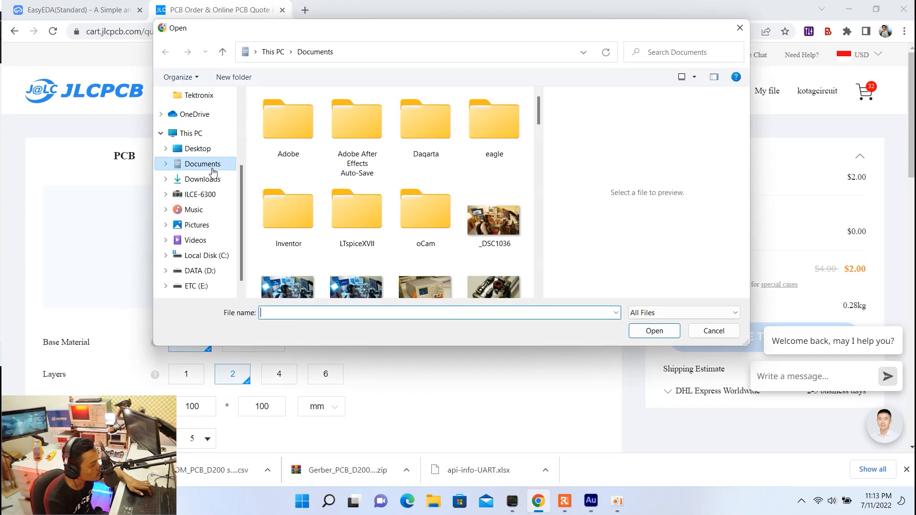
pyautogui.click(191, 179)
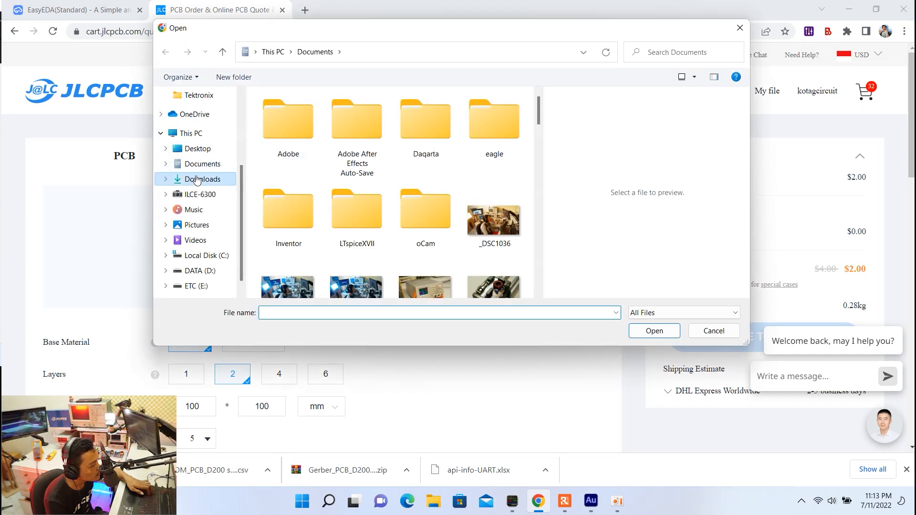
pyautogui.scroll(-2, 372, 199)
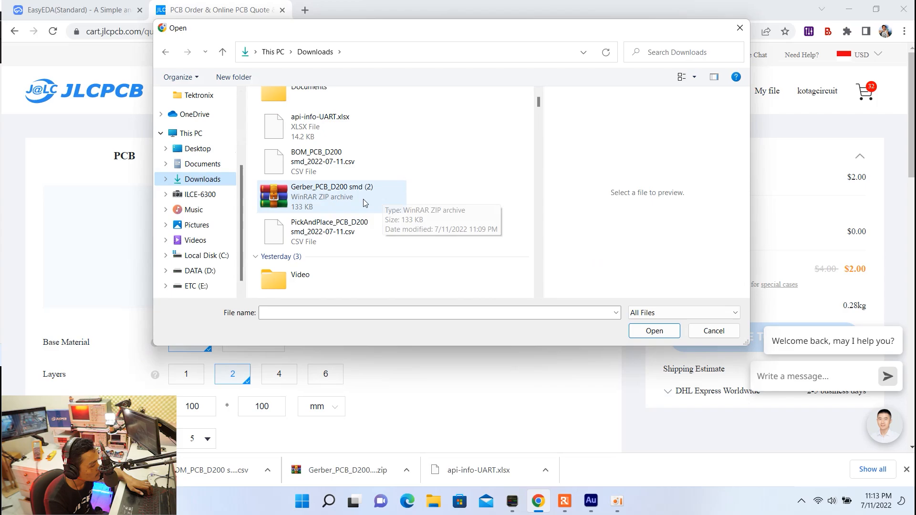
pyautogui.doubleClick(313, 194)
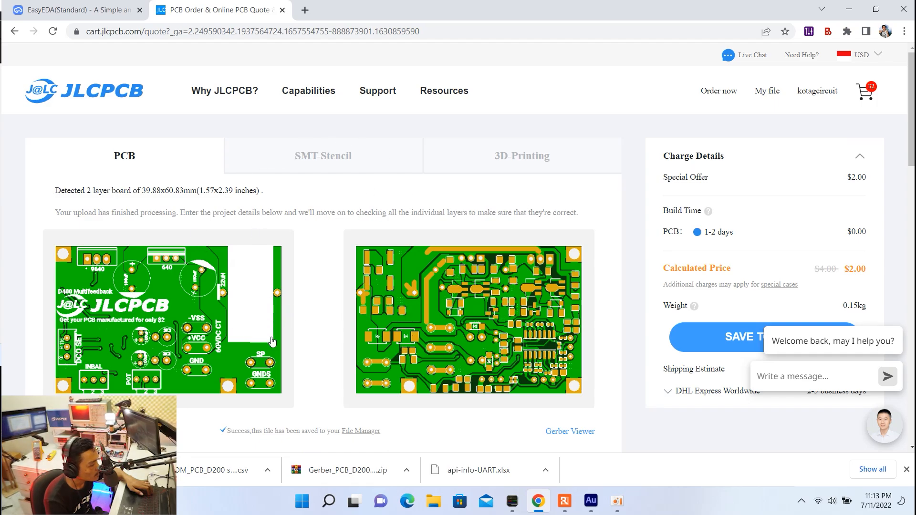
# Step: Review the uploaded board's previews and order options, and set the PCB quantity to 100
pyautogui.scroll(-3, 321, 249)
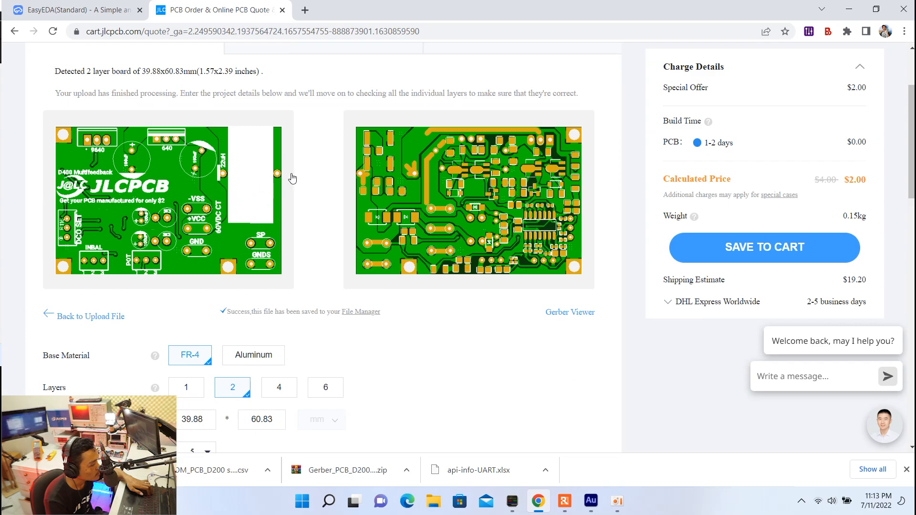
pyautogui.scroll(-3, 197, 218)
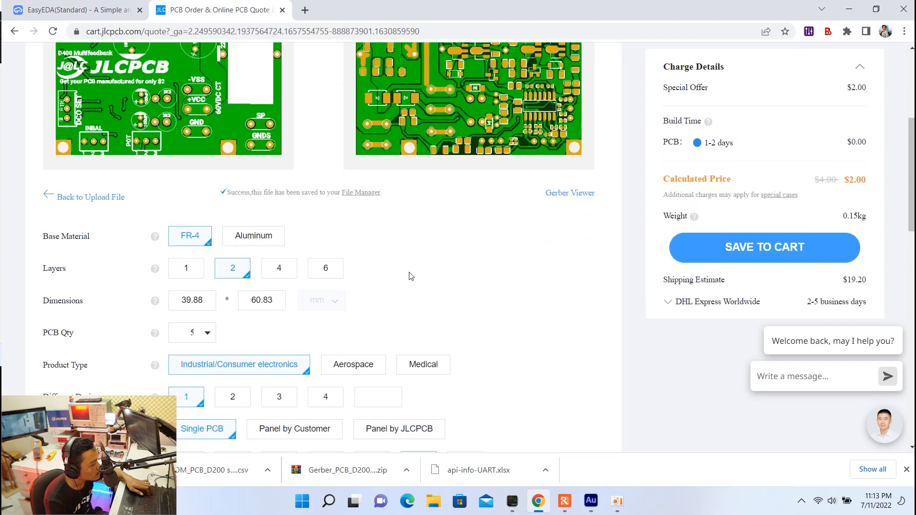
pyautogui.scroll(-2, 381, 253)
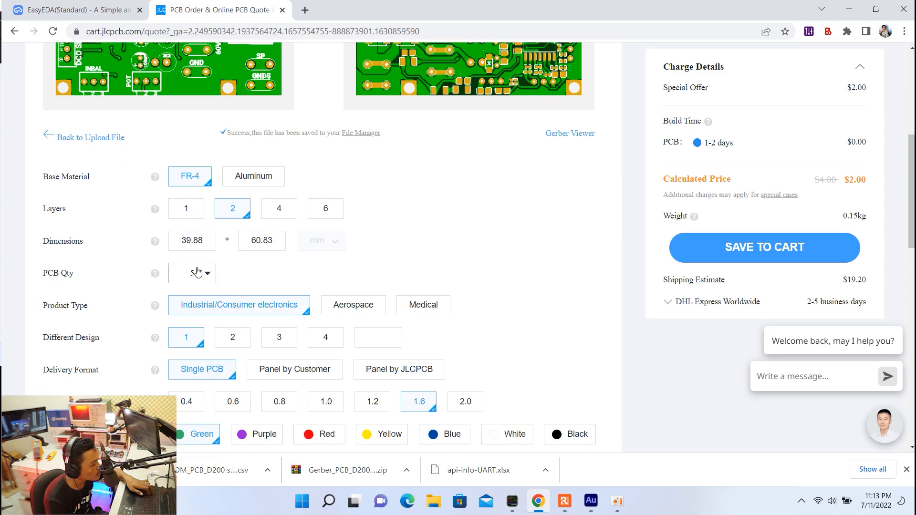
pyautogui.click(183, 273)
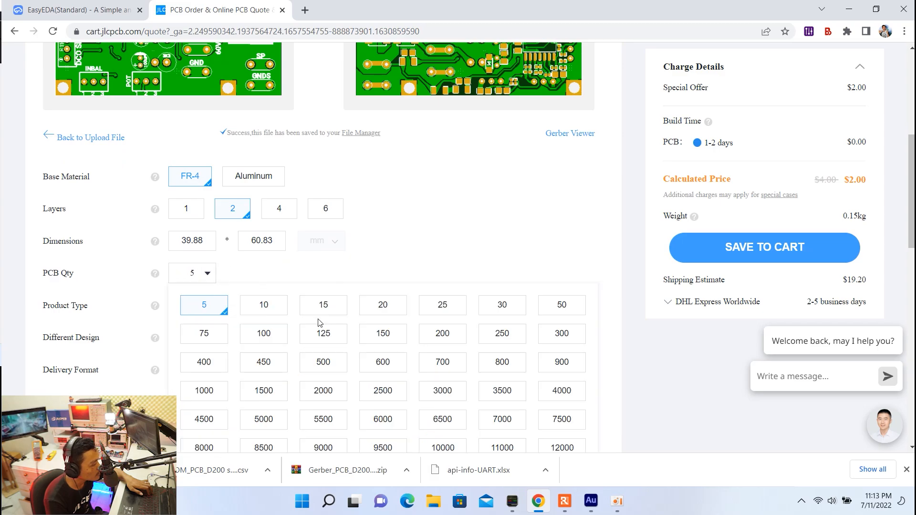
pyautogui.click(264, 333)
# Step: Enable PCB assembly for the order and choose the bottom side to be assembled
pyautogui.scroll(-6, 409, 233)
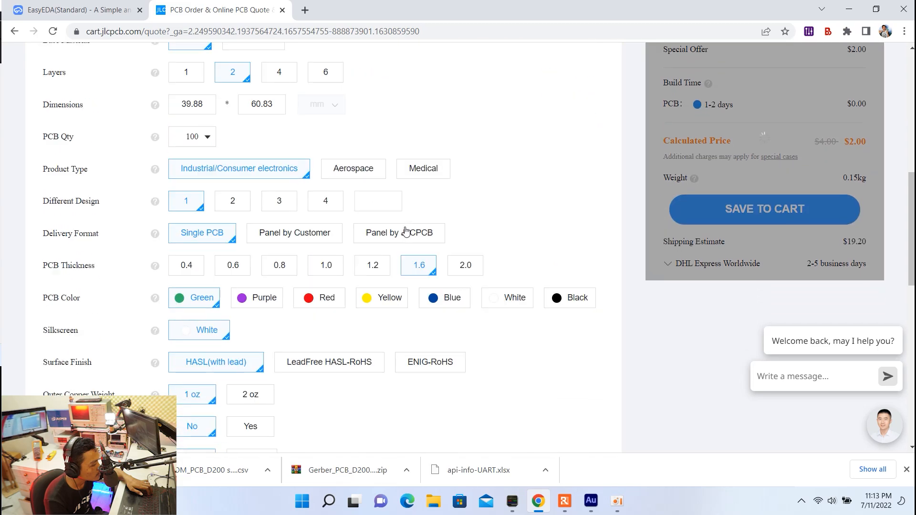
pyautogui.scroll(-5, 408, 236)
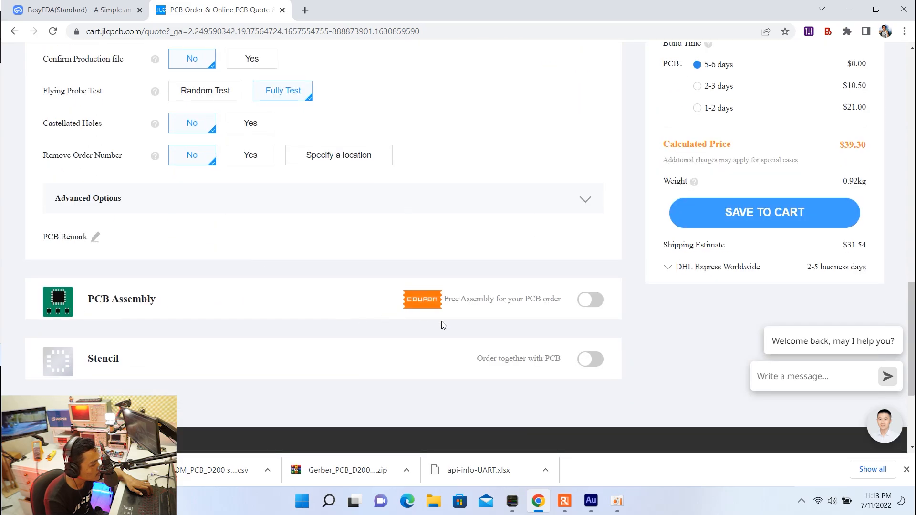
pyautogui.click(599, 301)
pyautogui.scroll(-4, 377, 276)
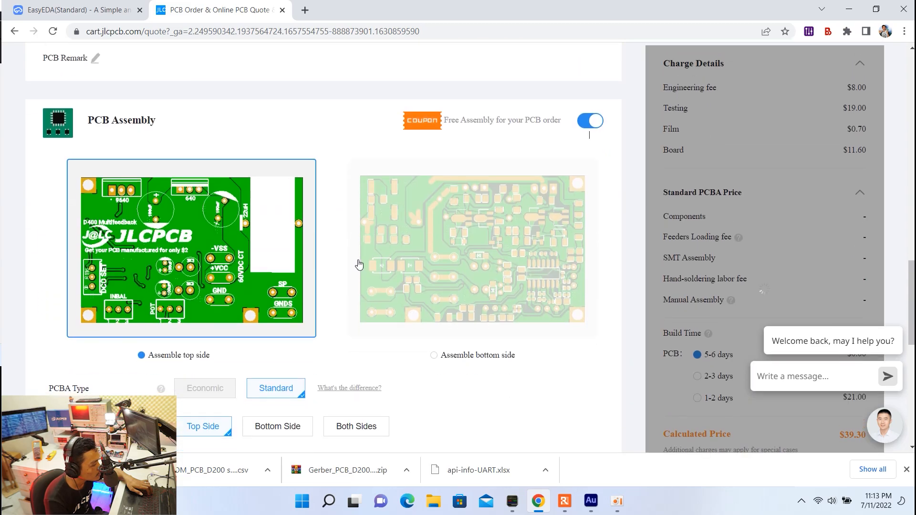
pyautogui.click(436, 259)
# Step: Set the PCB quantity to 1000 and check the resulting price and assembly options
pyautogui.scroll(13, 336, 245)
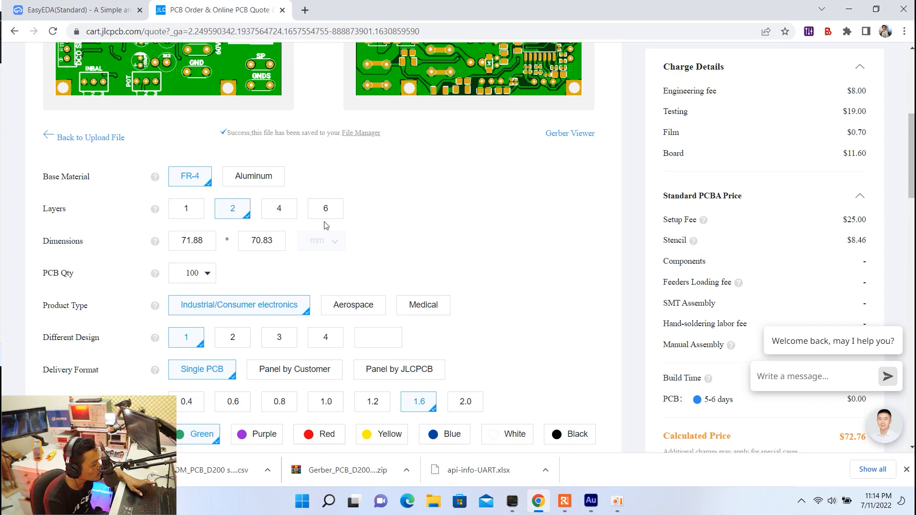
pyautogui.click(199, 275)
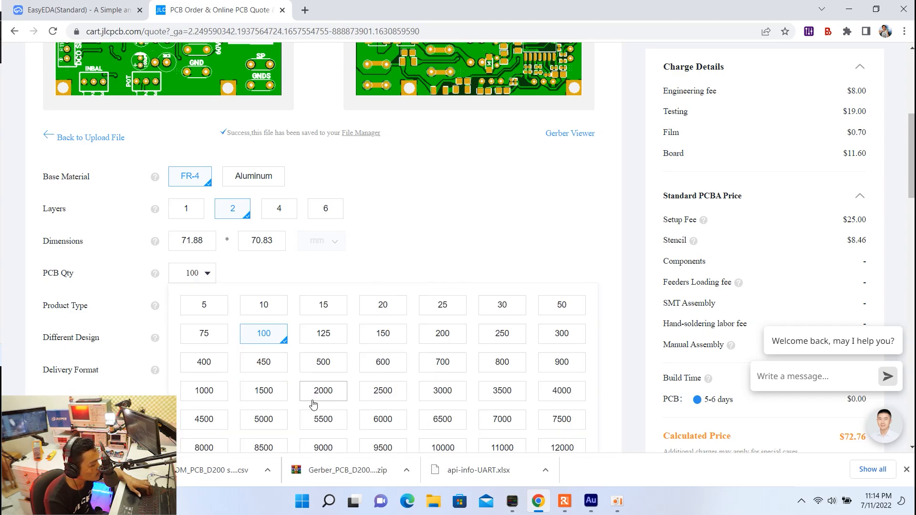
pyautogui.click(220, 393)
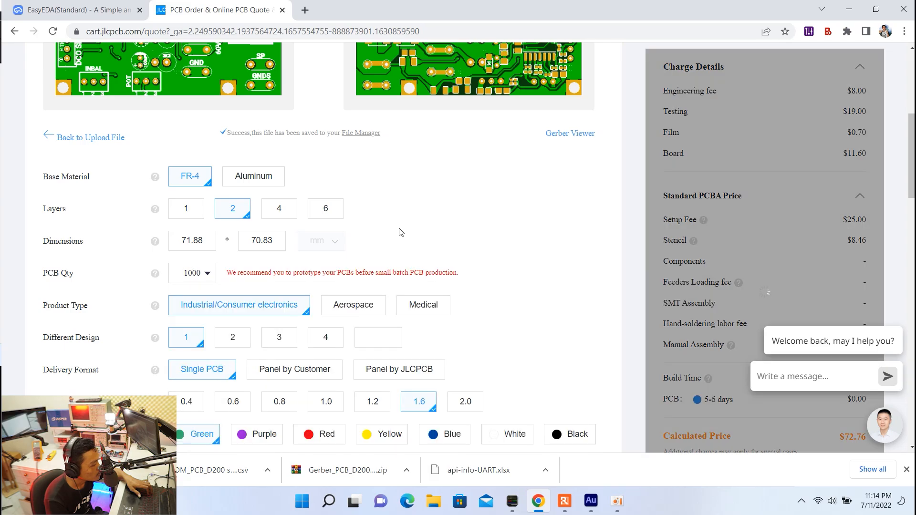
pyautogui.scroll(-15, 401, 232)
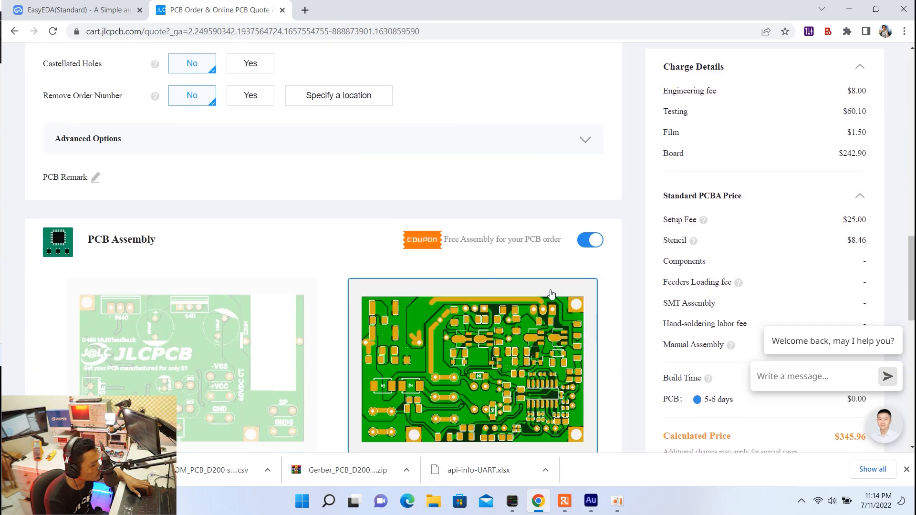
pyautogui.scroll(-5, 548, 290)
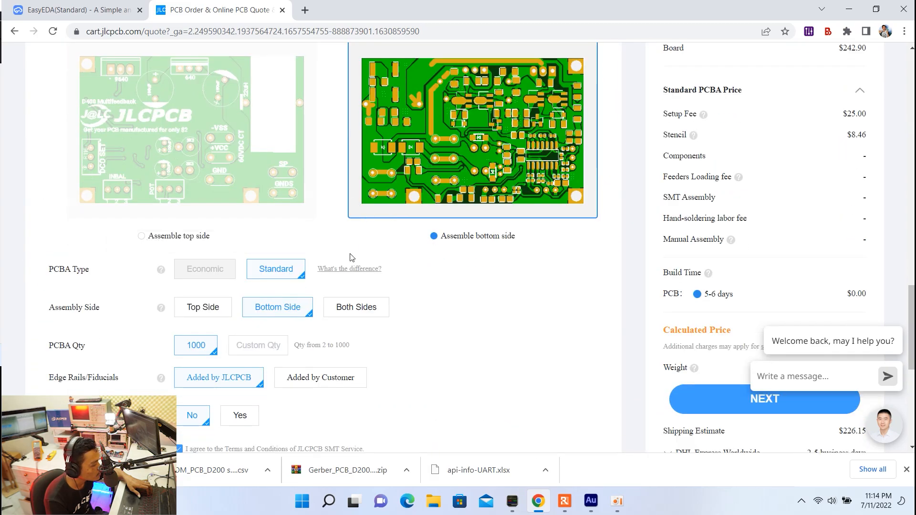
# Step: Set the PCB quantity to 5 boards
pyautogui.scroll(20, 364, 345)
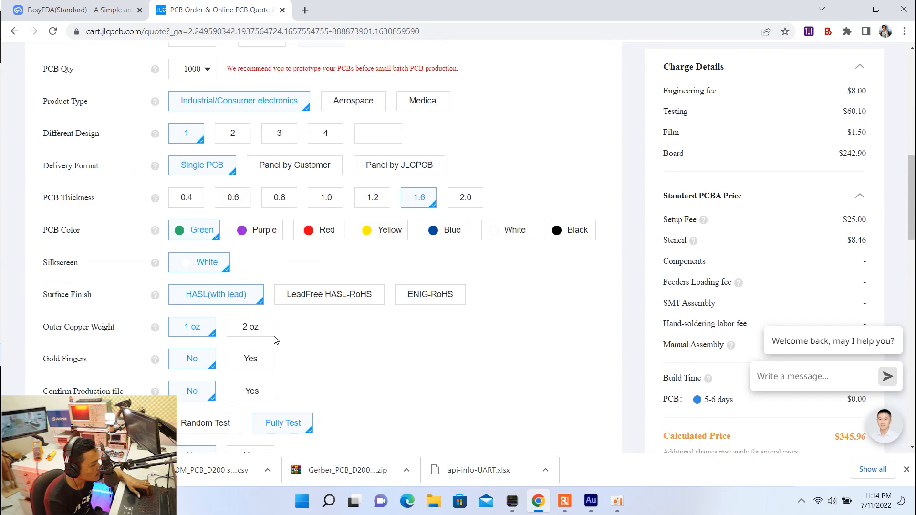
pyautogui.scroll(-3, 334, 331)
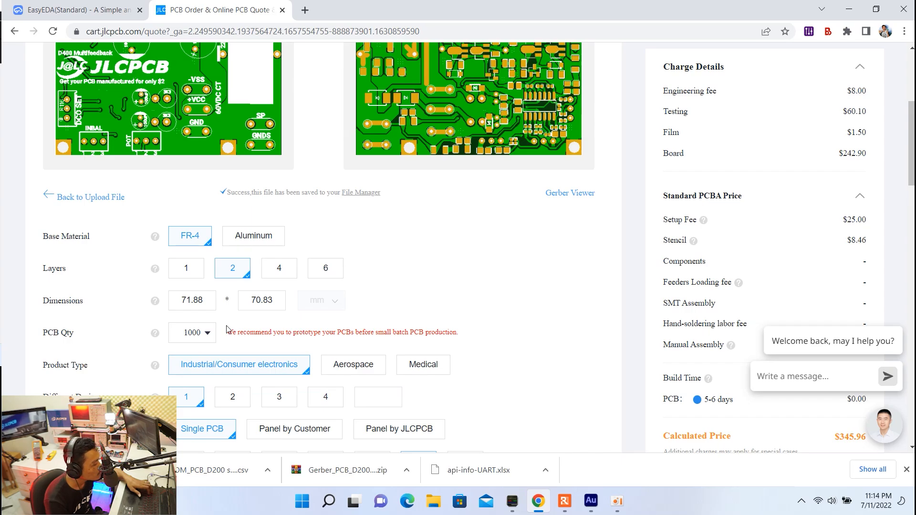
pyautogui.click(199, 337)
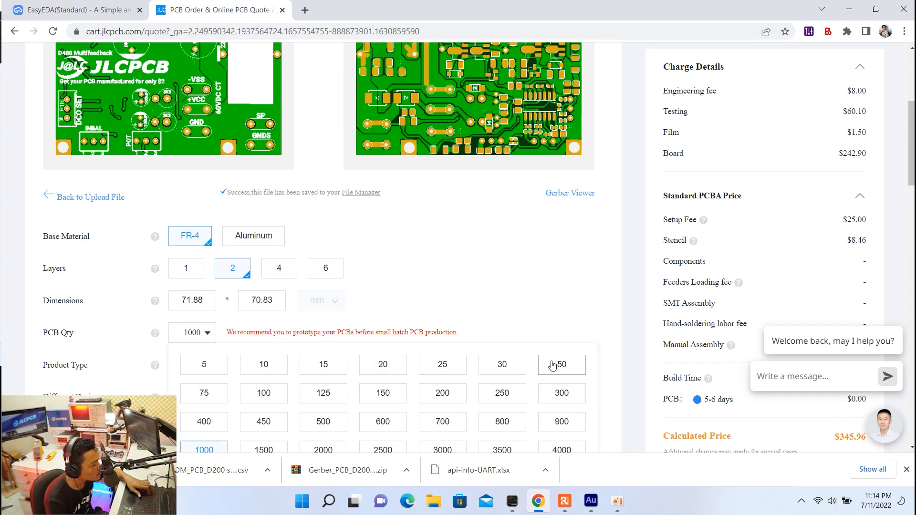
pyautogui.click(204, 365)
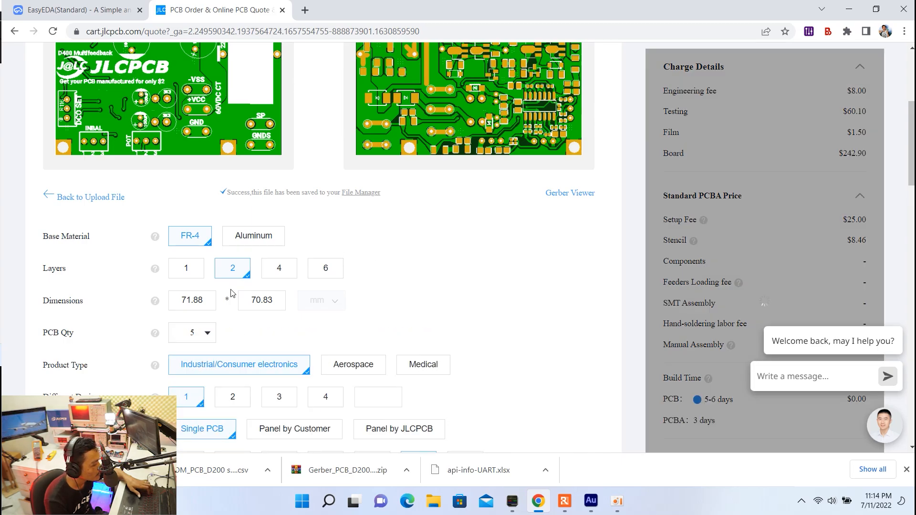
# Step: Set the PCB color to purple and the delivery format to Panel by Customer
pyautogui.scroll(-3, 381, 244)
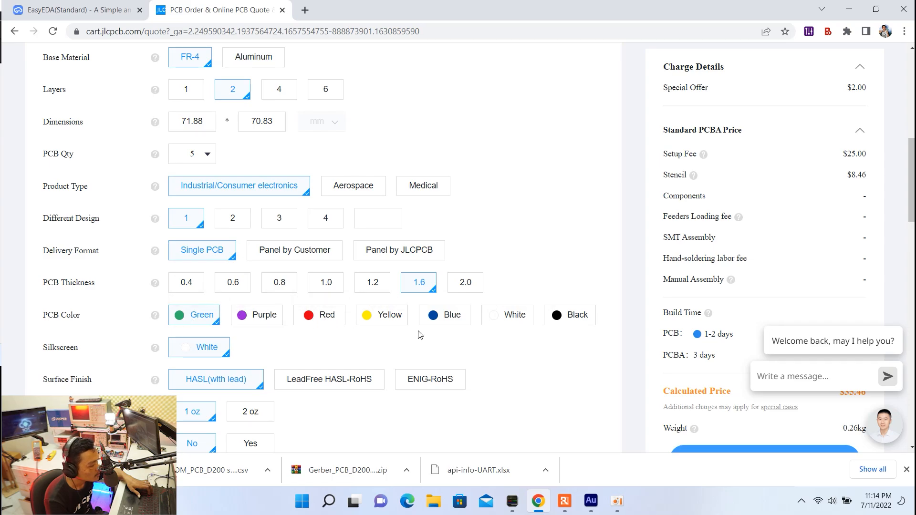
pyautogui.click(255, 325)
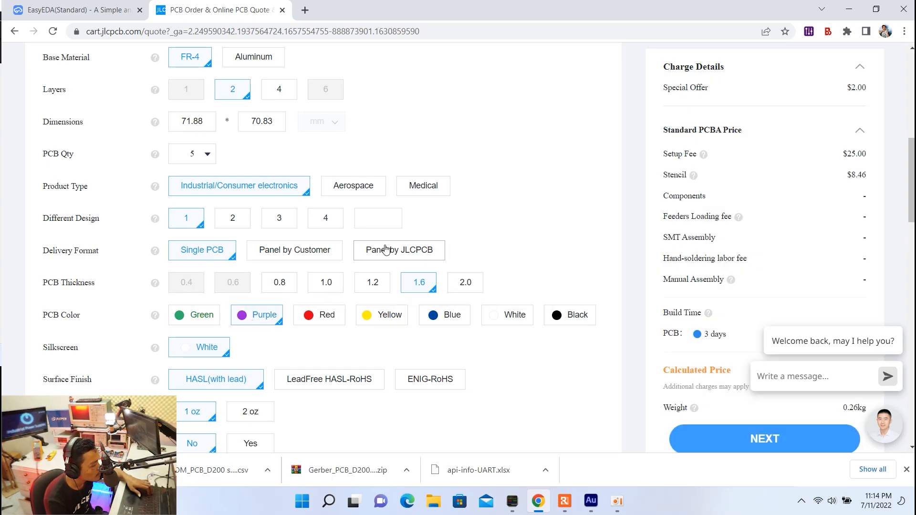
pyautogui.scroll(-2, 324, 313)
pyautogui.scroll(1, 296, 307)
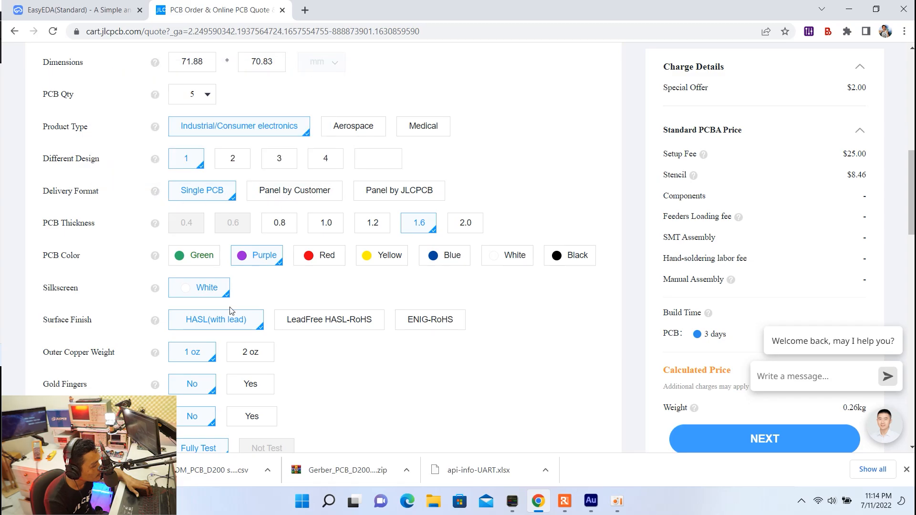
pyautogui.scroll(1, 258, 308)
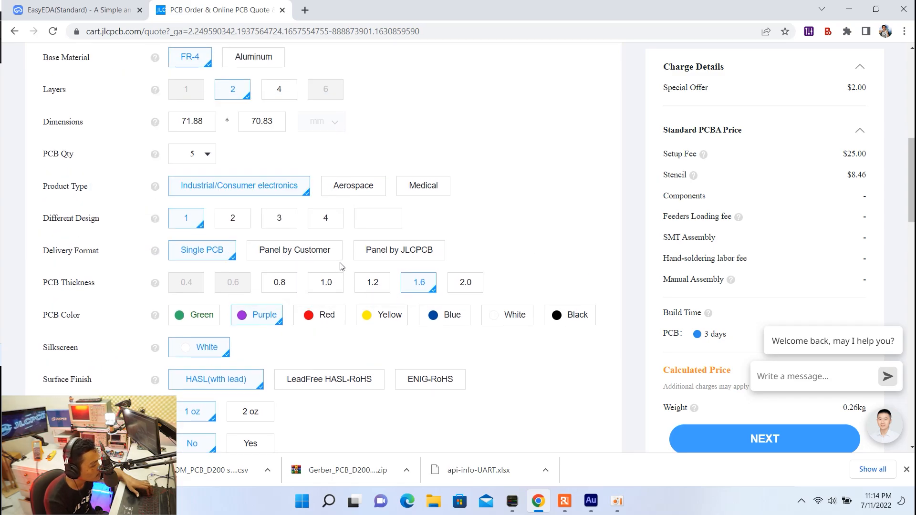
pyautogui.click(301, 256)
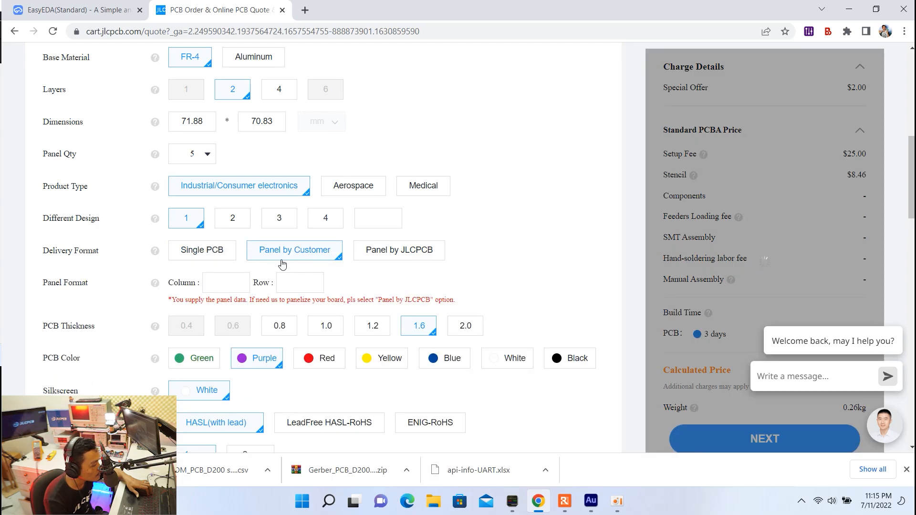
# Step: Set the panel format to 2 columns and 1 row
pyautogui.click(224, 291)
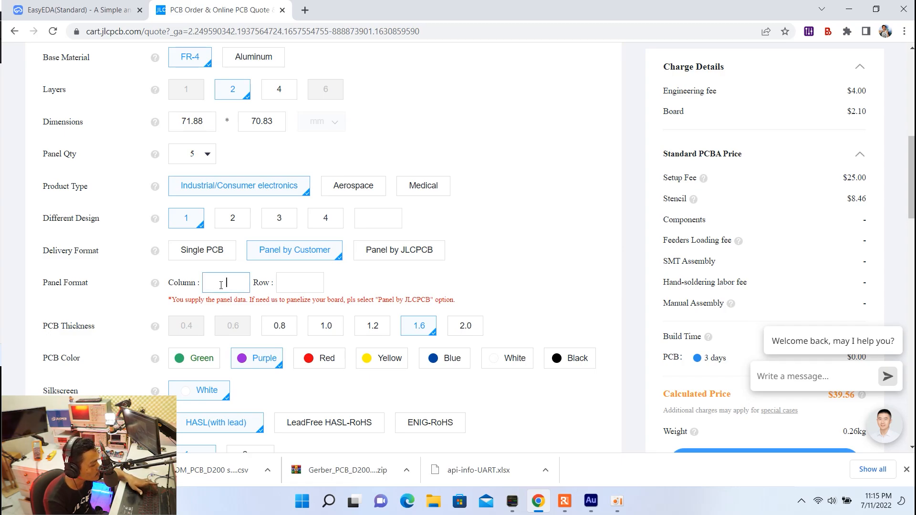
pyautogui.write('2')
pyautogui.click(282, 288)
pyautogui.write('2')
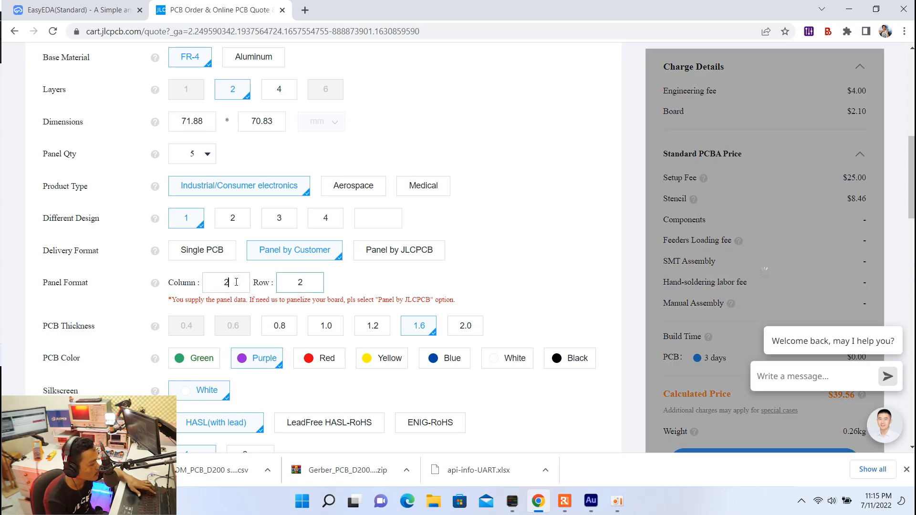
pyautogui.press('BackSpace')
pyautogui.write('1')
pyautogui.moveTo(312, 283); pyautogui.dragTo(270, 292)
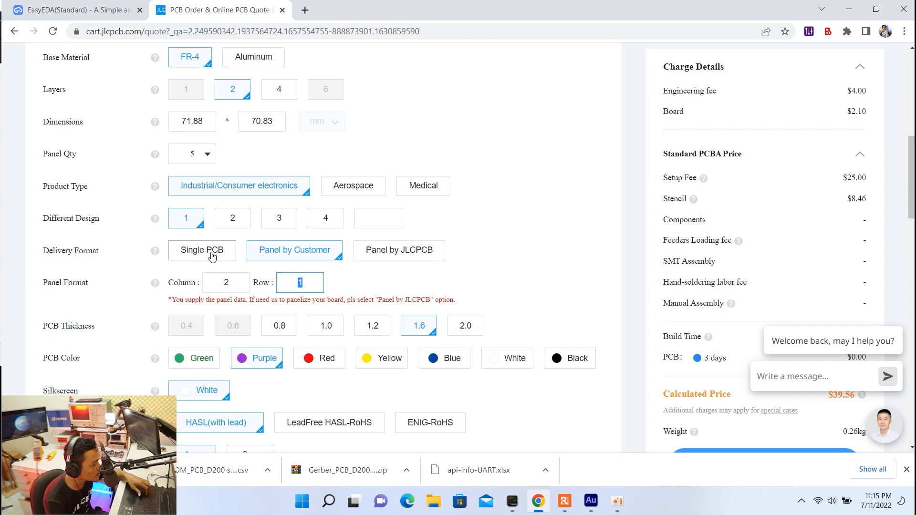
# Step: Set the delivery format to Single PCB and select the bottom side of the board for assembly
pyautogui.click(213, 256)
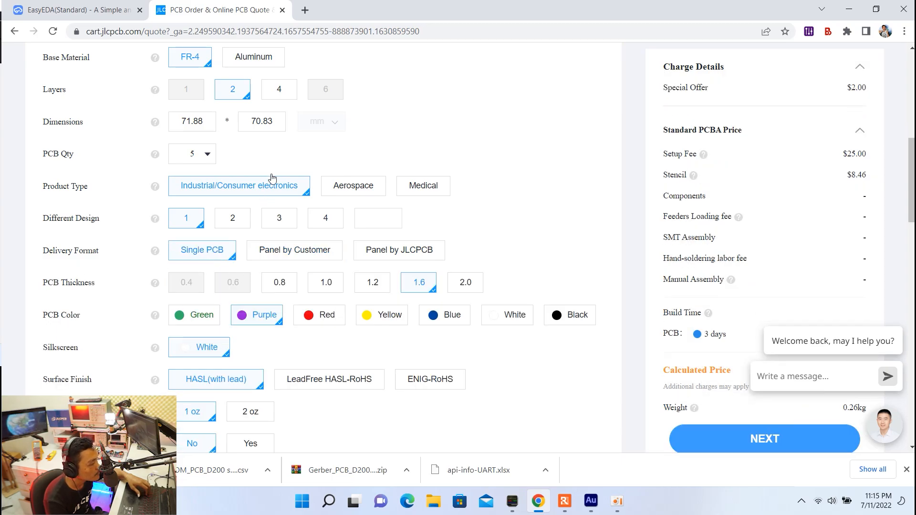
pyautogui.scroll(-10, 397, 257)
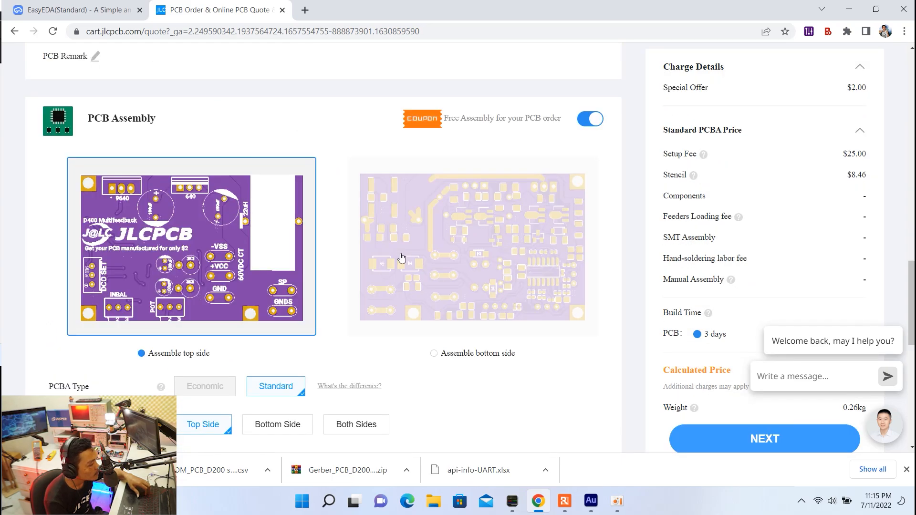
pyautogui.click(396, 257)
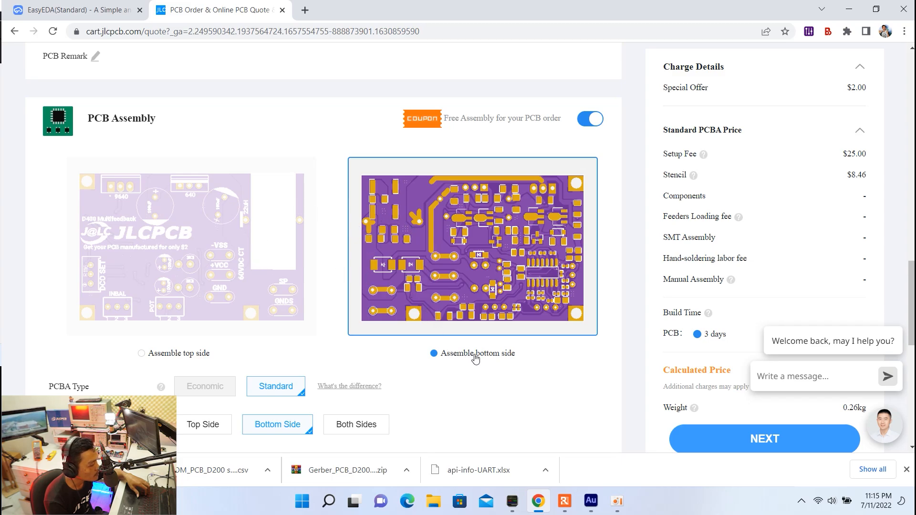
# Step: Try the Both Sides assembly option and return the assembly side to Bottom Side
pyautogui.scroll(-4, 262, 300)
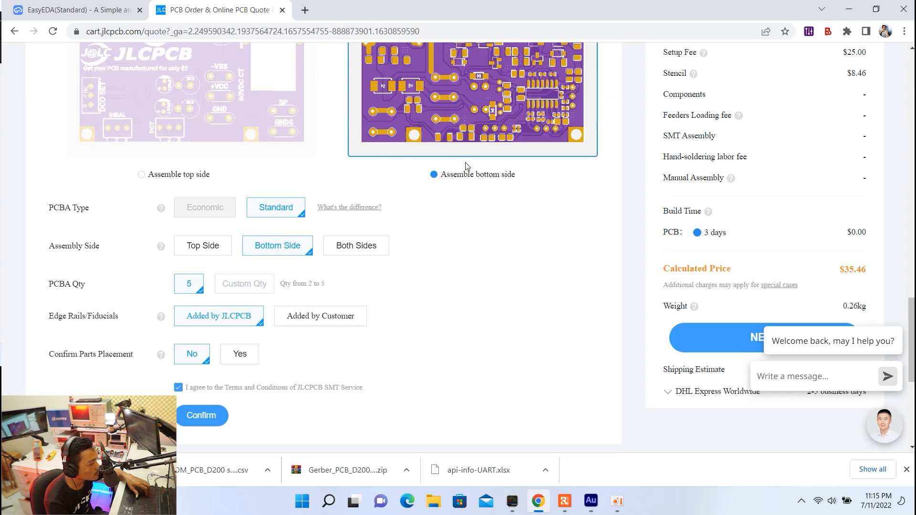
pyautogui.click(356, 252)
pyautogui.scroll(1, 389, 257)
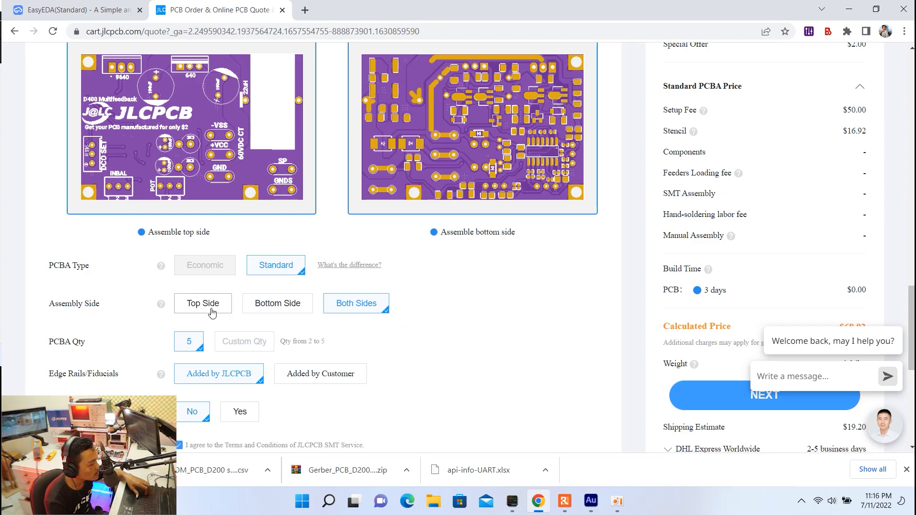
pyautogui.click(276, 305)
# Step: Try a custom PCBA quantity of 3 and return the quantity to 5
pyautogui.scroll(-1, 281, 286)
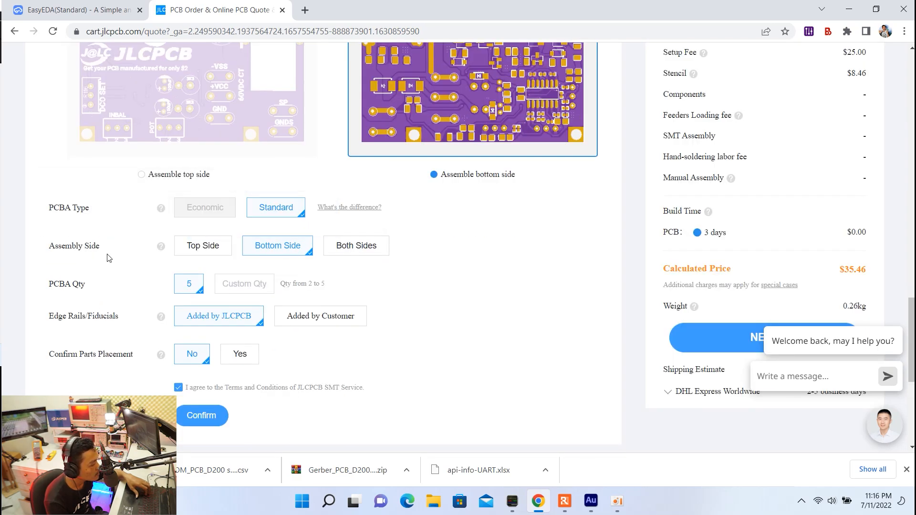
pyautogui.scroll(-1, 148, 258)
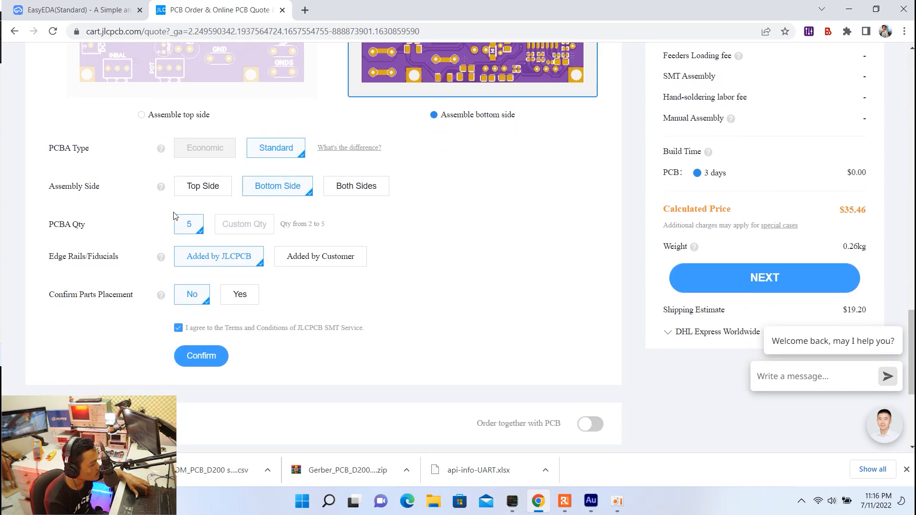
pyautogui.click(256, 226)
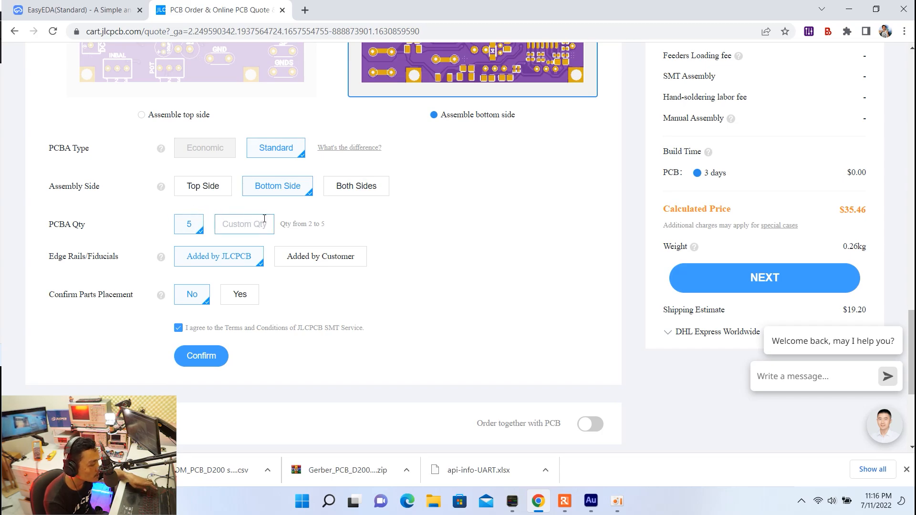
pyautogui.scroll(-1, 229, 207)
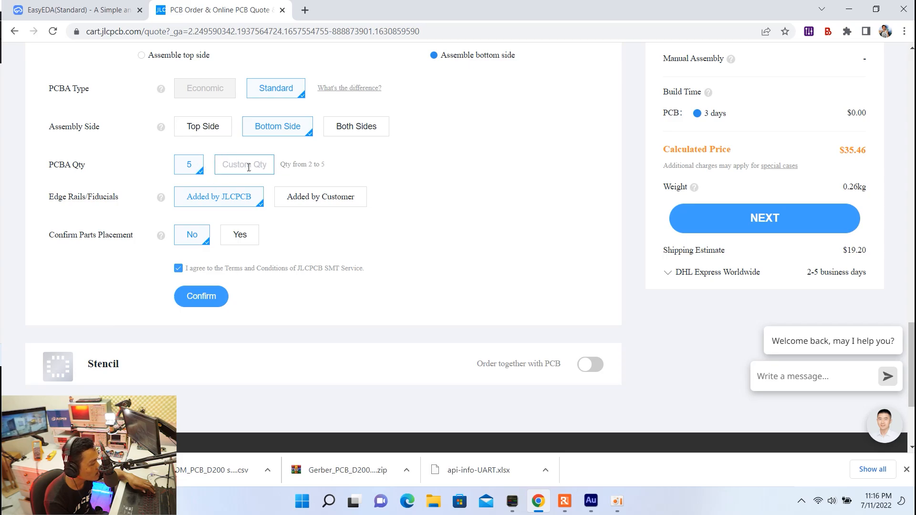
pyautogui.write('3')
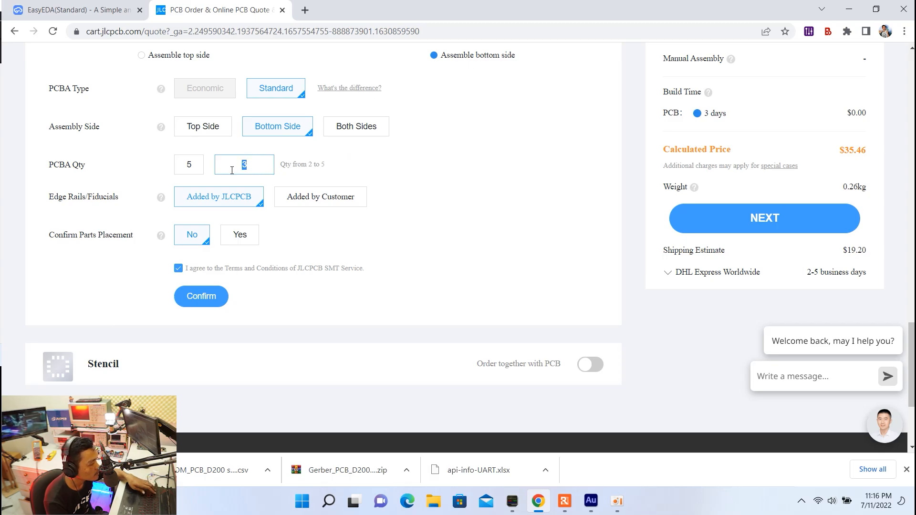
pyautogui.click(177, 170)
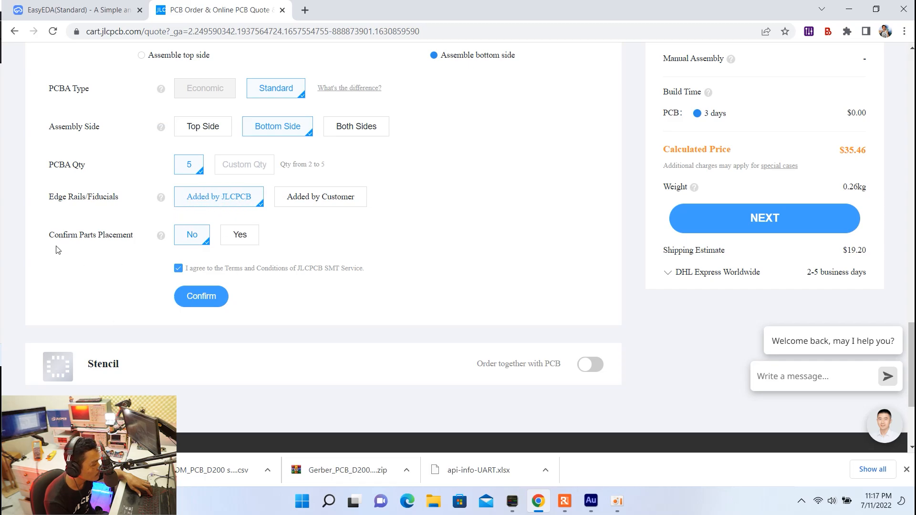
# Step: Set Confirm Parts Placement to Yes and confirm the PCB assembly options with the SMT service terms accepted
pyautogui.click(240, 238)
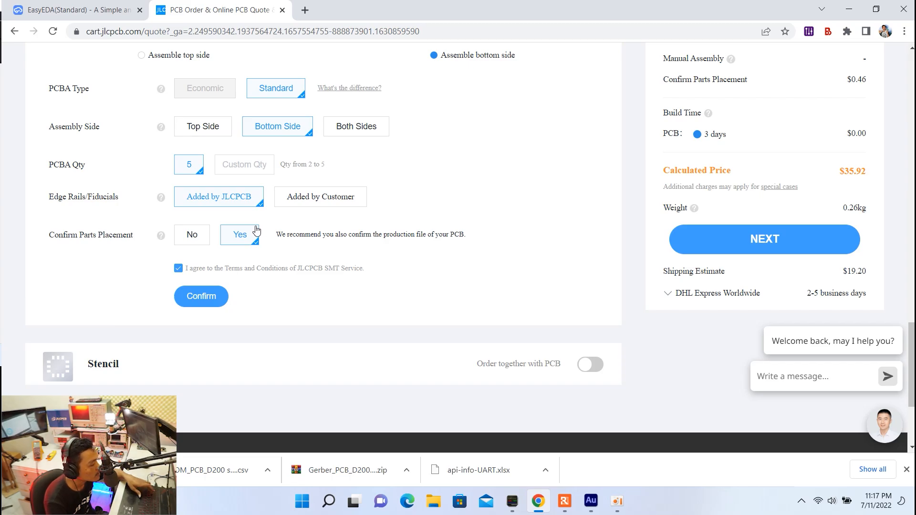
pyautogui.scroll(-1, 256, 230)
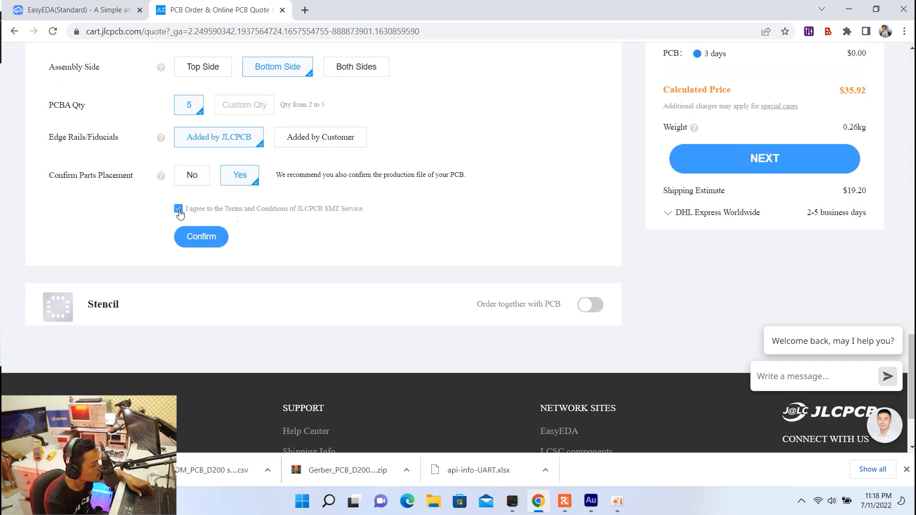
pyautogui.click(178, 210)
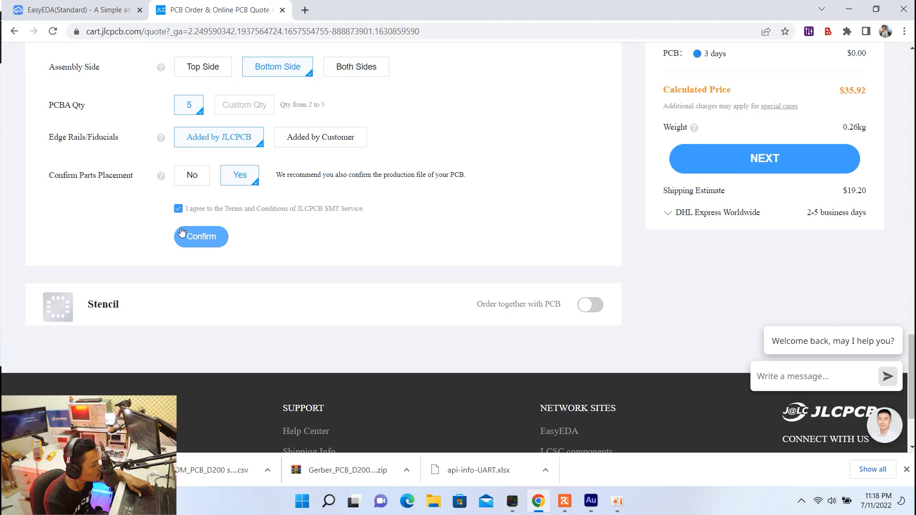
pyautogui.click(202, 230)
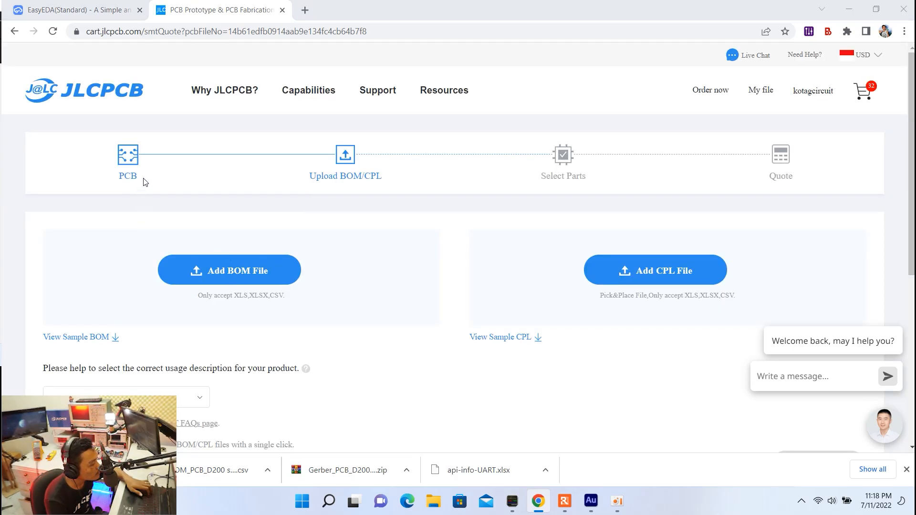
# Step: Upload BOM_PCB_D200 smd_2022-07-11.csv from Downloads as the BOM file
pyautogui.click(229, 271)
pyautogui.scroll(-3, 323, 226)
pyautogui.scroll(3, 323, 227)
pyautogui.click(341, 220)
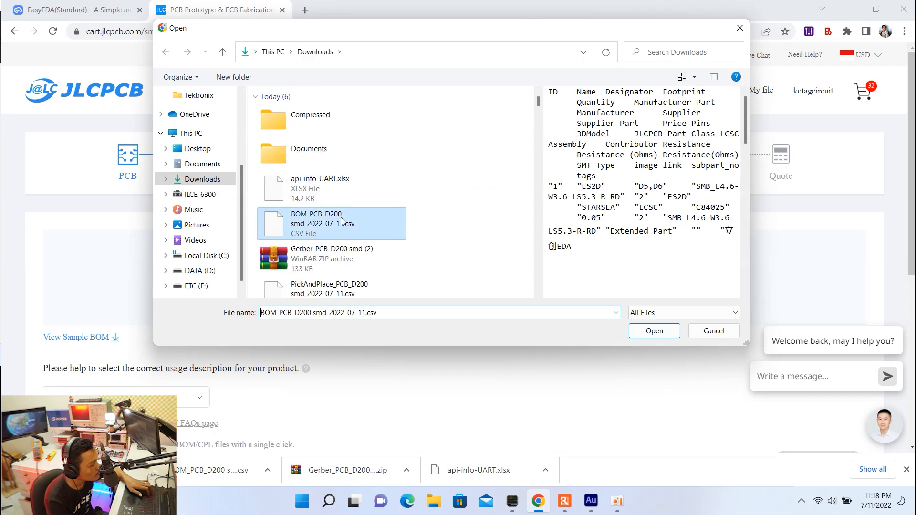
pyautogui.doubleClick(341, 221)
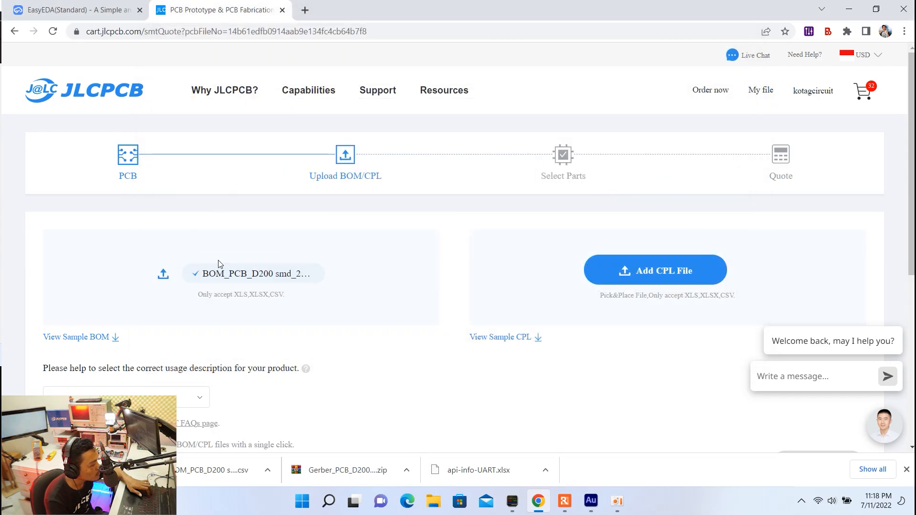
# Step: Upload PickAndPlace_PCB_D200 smd_2022-07-11.csv from Downloads as the CPL file
pyautogui.click(662, 271)
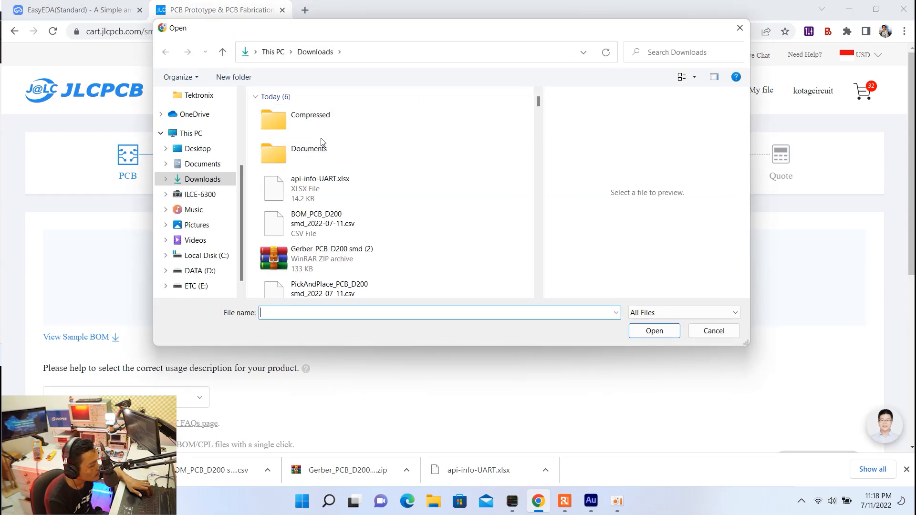
pyautogui.scroll(-2, 321, 143)
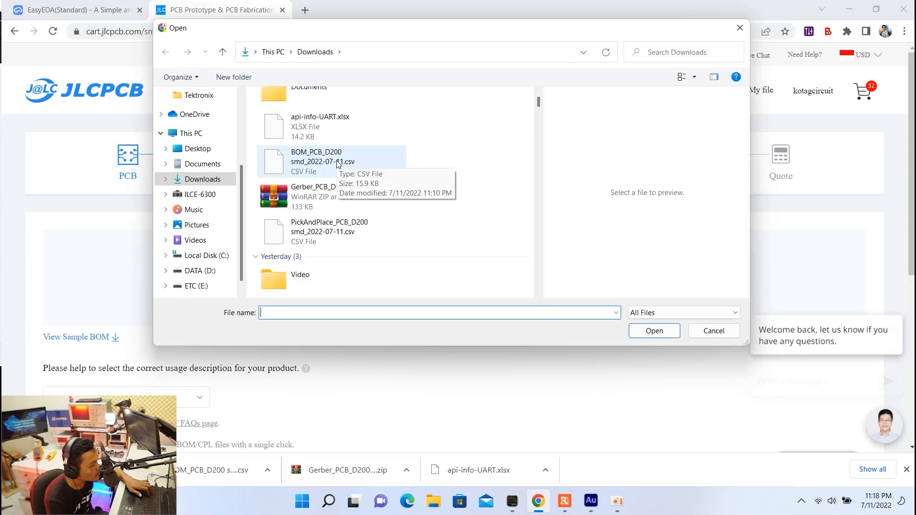
pyautogui.click(324, 236)
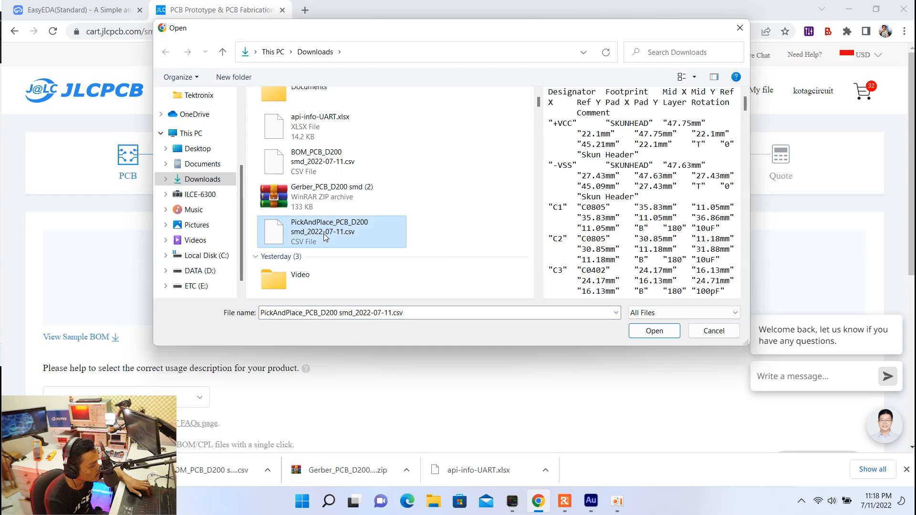
pyautogui.click(662, 335)
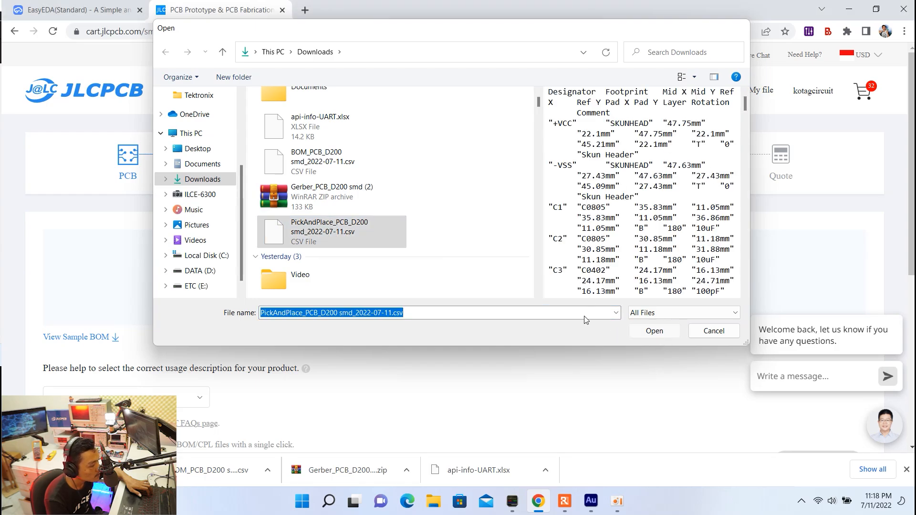
# Step: Set the product usage description to Audio and Video Appliance - Audio Amplifiers and proceed to part selection
pyautogui.scroll(-3, 391, 183)
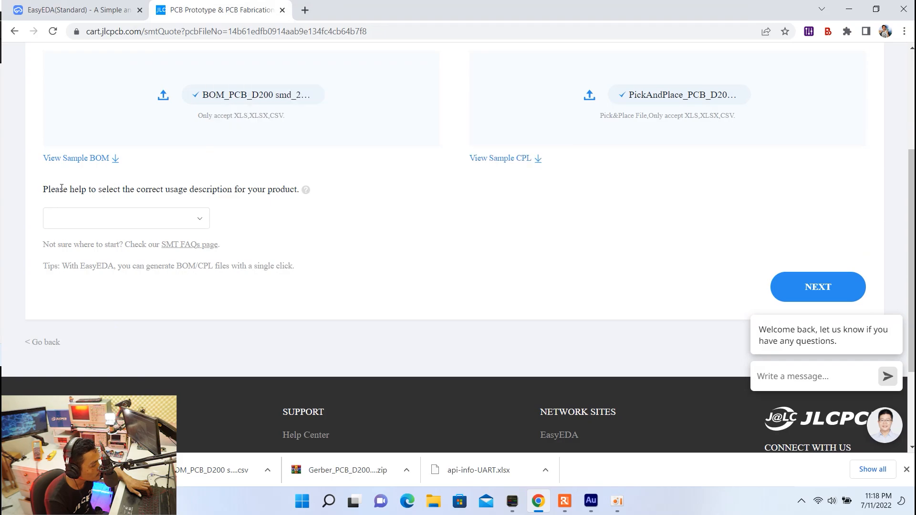
pyautogui.click(140, 223)
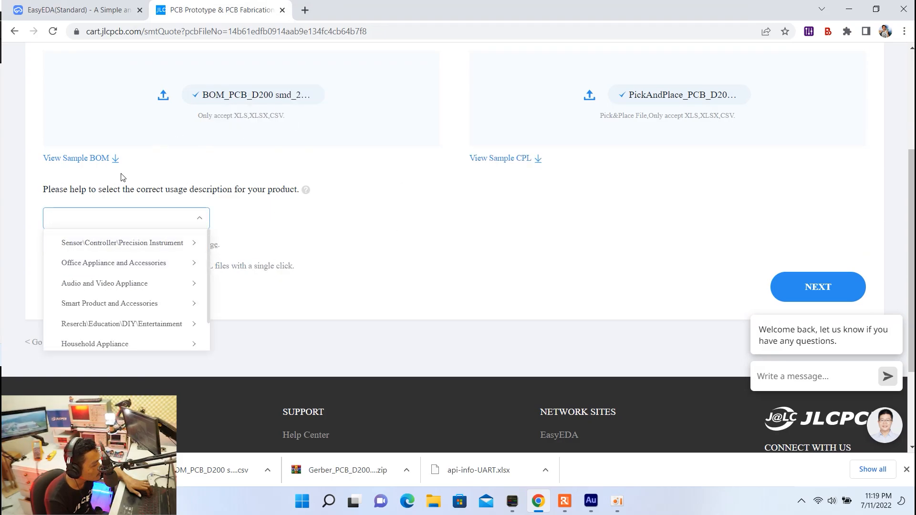
pyautogui.click(123, 287)
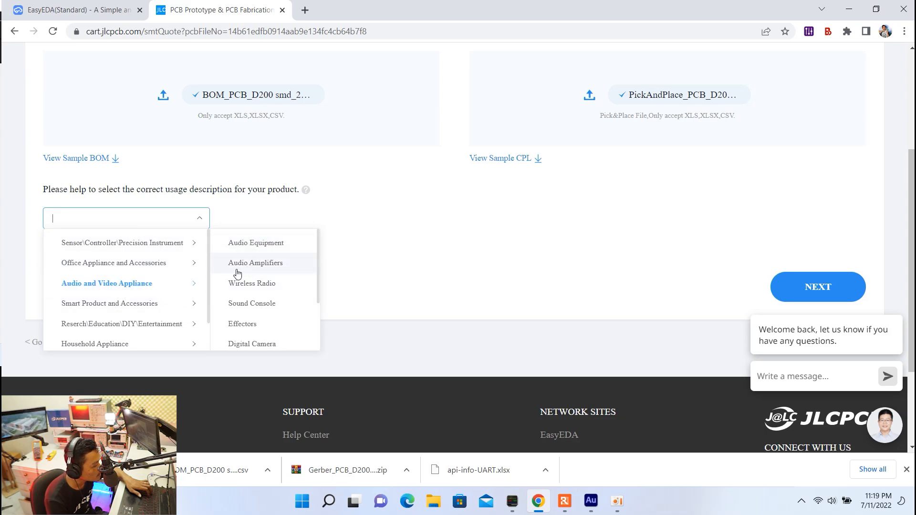
pyautogui.click(257, 265)
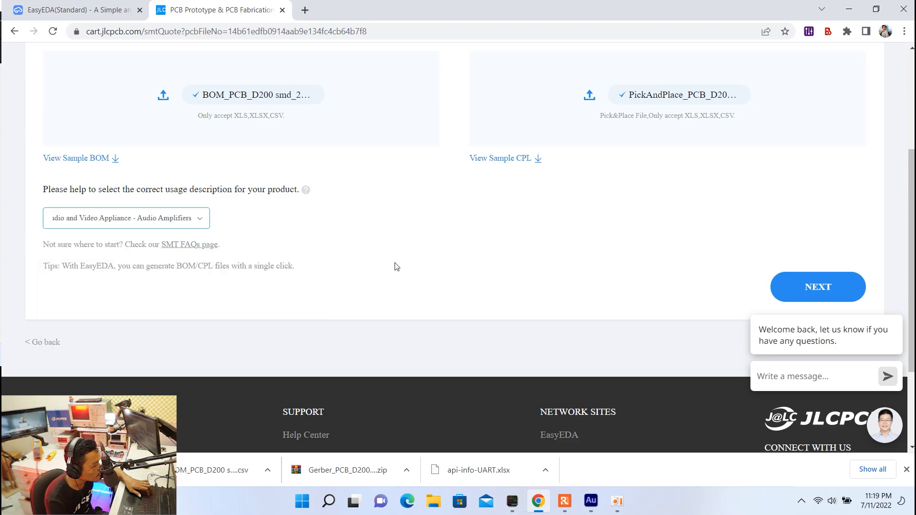
pyautogui.scroll(3, 591, 216)
pyautogui.scroll(-5, 602, 216)
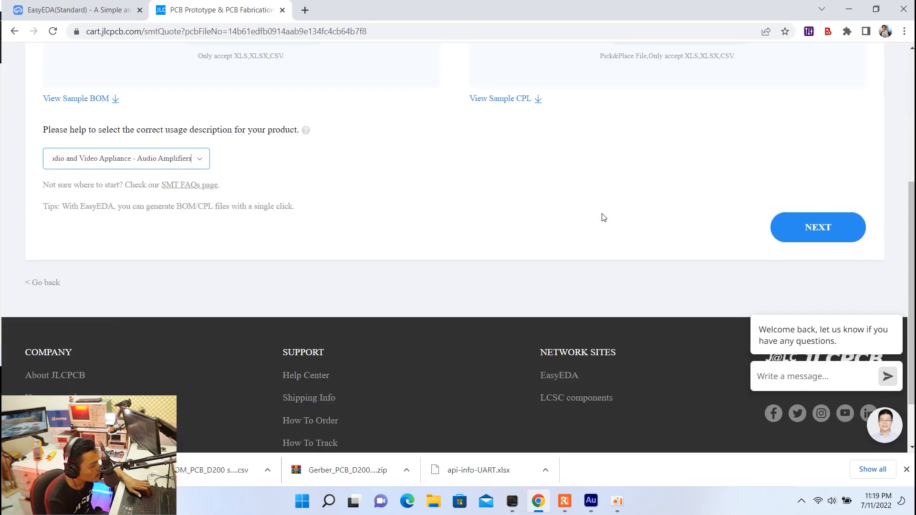
pyautogui.click(825, 235)
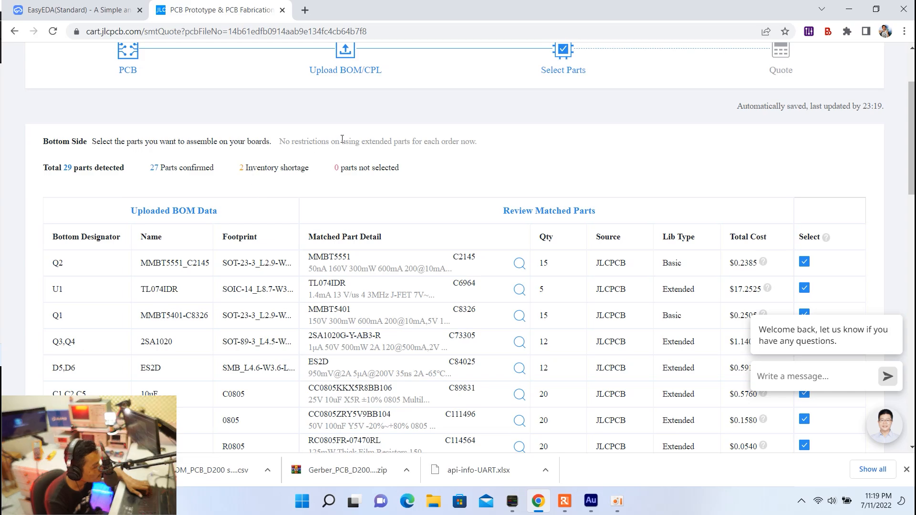
# Step: Review the matched parts for the board's bottom side and switch to EasyEDA to view the D200 smd schematic
pyautogui.scroll(-2, 267, 181)
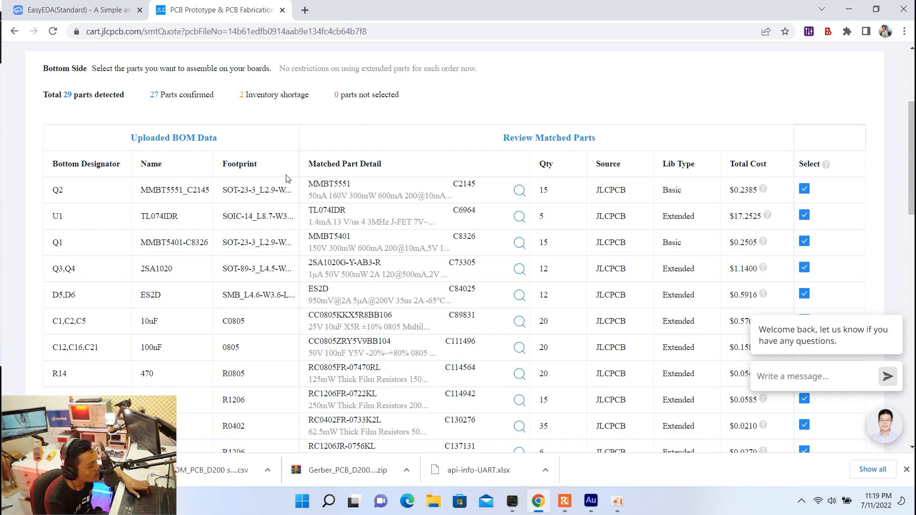
pyautogui.scroll(-2, 288, 172)
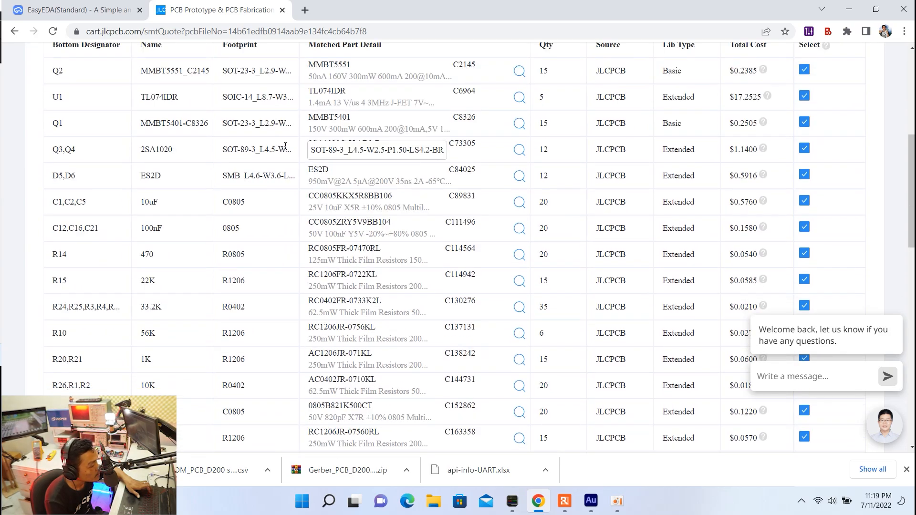
pyautogui.scroll(-1, 283, 147)
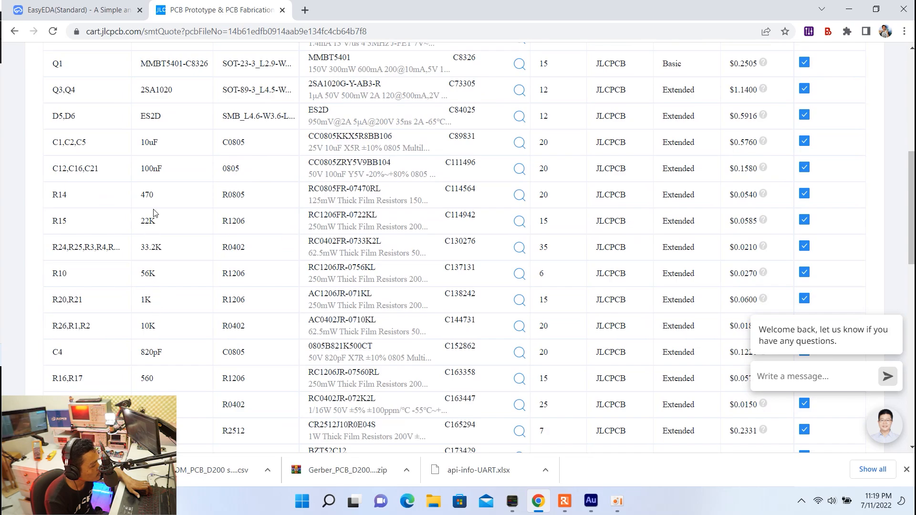
pyautogui.scroll(-2, 167, 267)
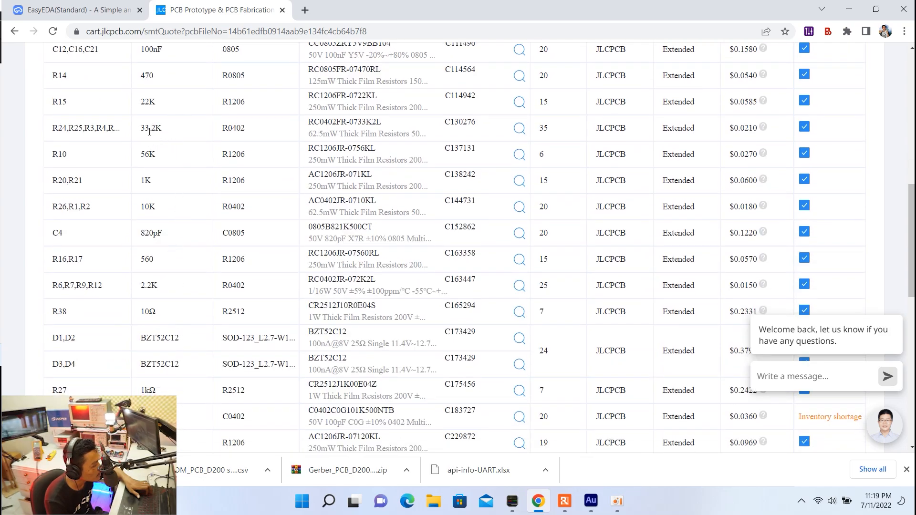
pyautogui.click(91, 12)
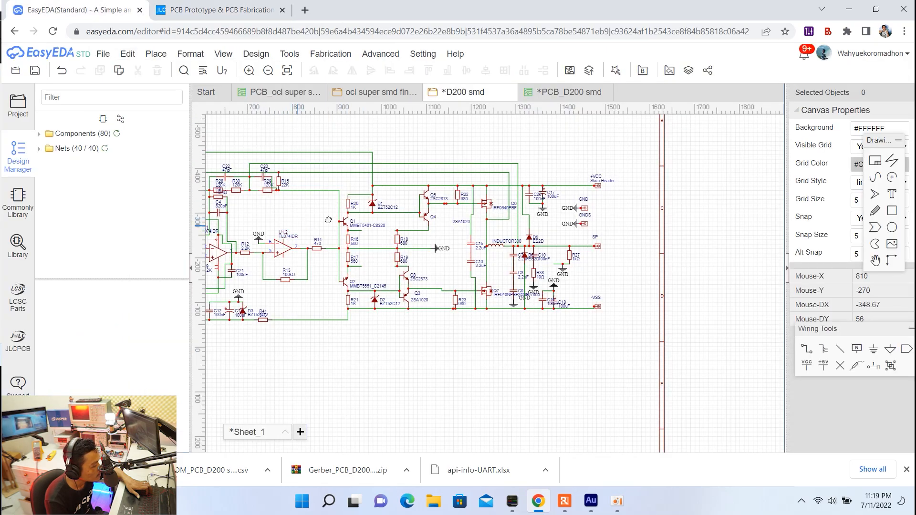
# Step: Duplicate the 10K resistor R1 into the empty area above the input stage and set the copy's value to 22
pyautogui.moveTo(309, 223); pyautogui.dragTo(499, 199, button='right')
pyautogui.scroll(3, 241, 224)
pyautogui.click(311, 225)
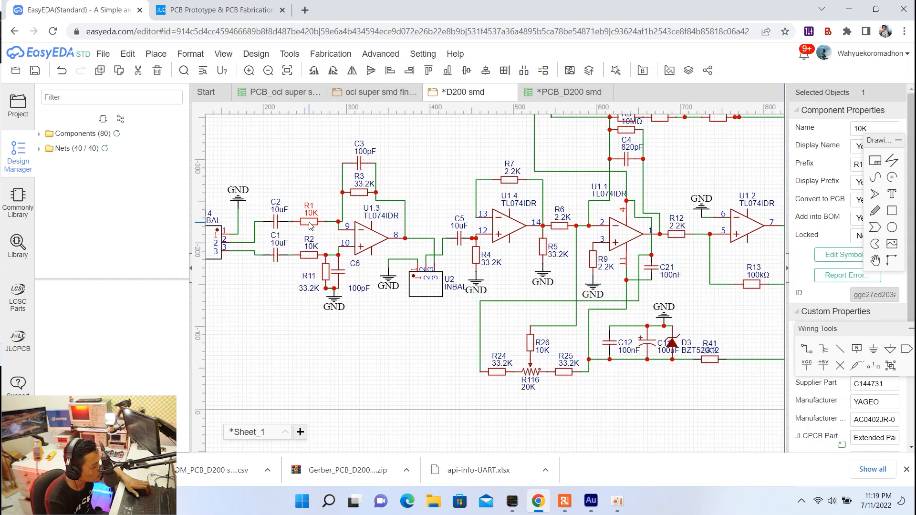
pyautogui.hotkey('ctrl', 'c')
pyautogui.hotkey('ctrl', 'v')
pyautogui.click(285, 159)
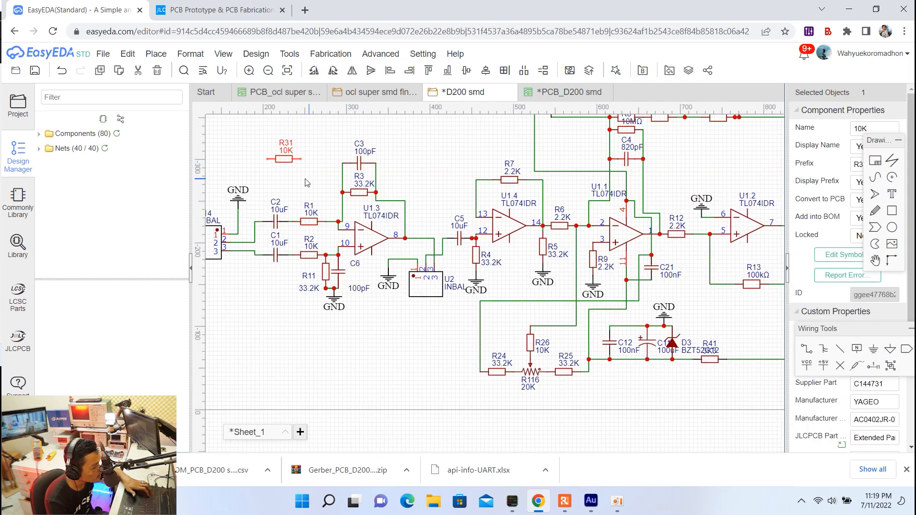
pyautogui.doubleClick(286, 151)
pyautogui.write('22')
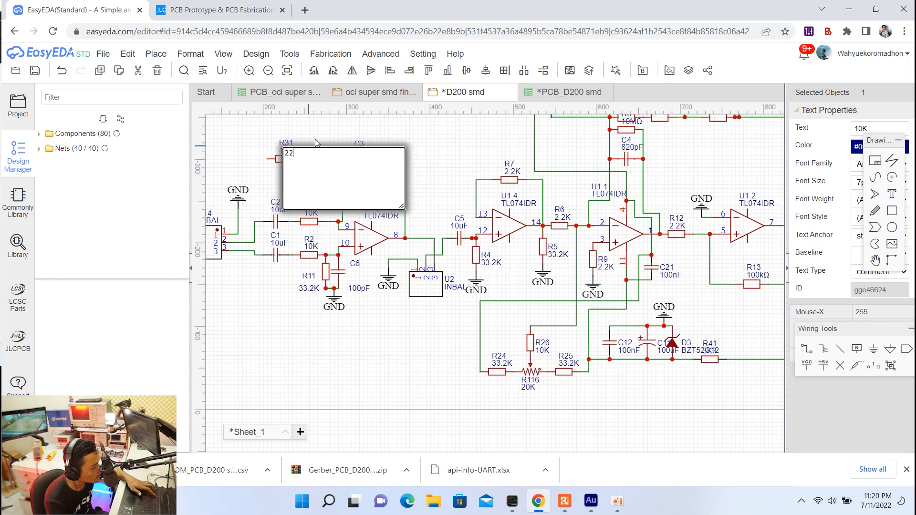
pyautogui.click(265, 176)
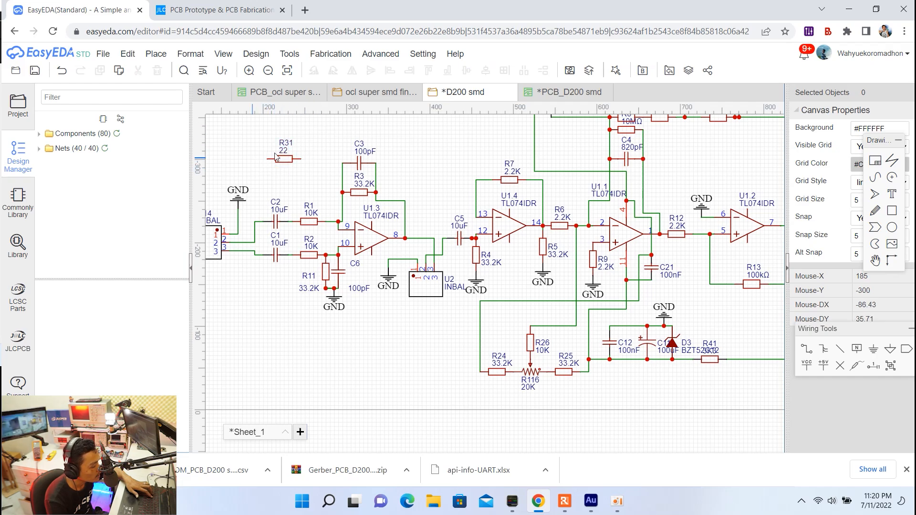
# Step: Switch to the JLCPCB order page and examine the resistor values and footprints in the matched parts list
pyautogui.click(224, 10)
pyautogui.rightClick(165, 139)
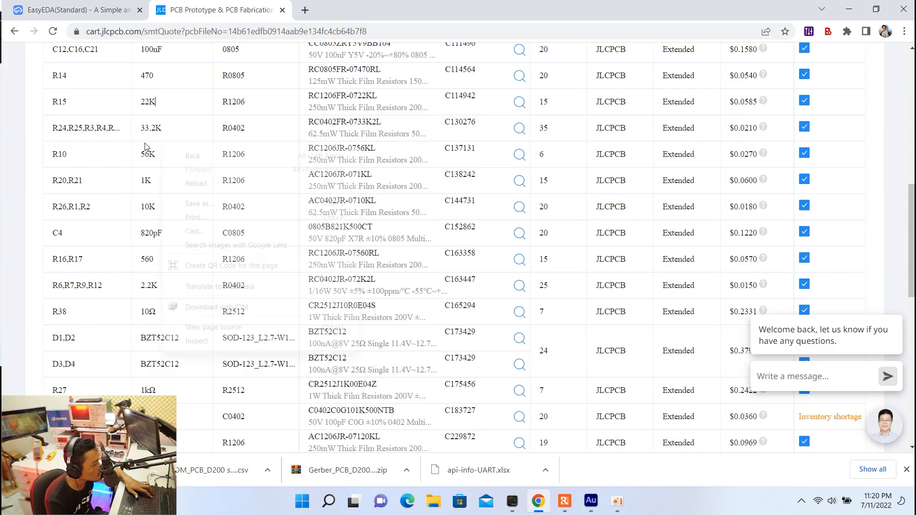
pyautogui.doubleClick(95, 128)
pyautogui.scroll(3, 179, 112)
pyautogui.click(72, 146)
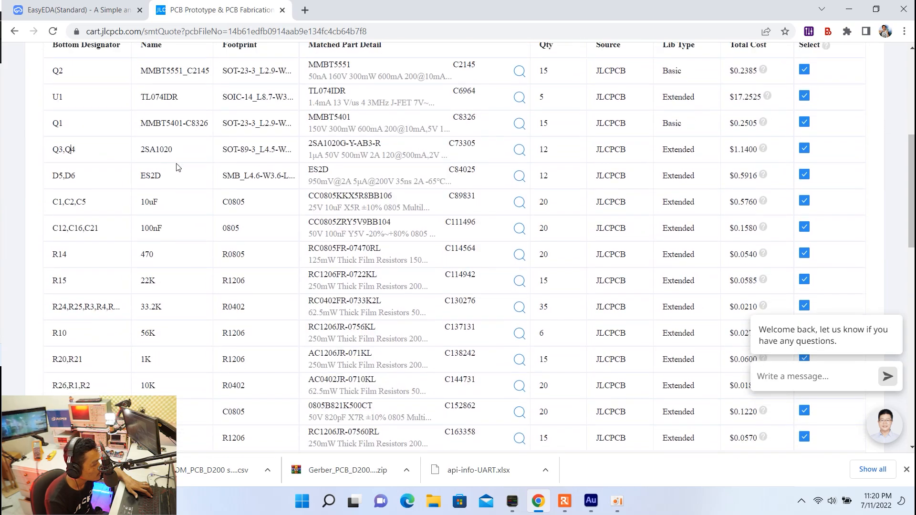
pyautogui.scroll(-3, 164, 150)
pyautogui.scroll(-1, 167, 270)
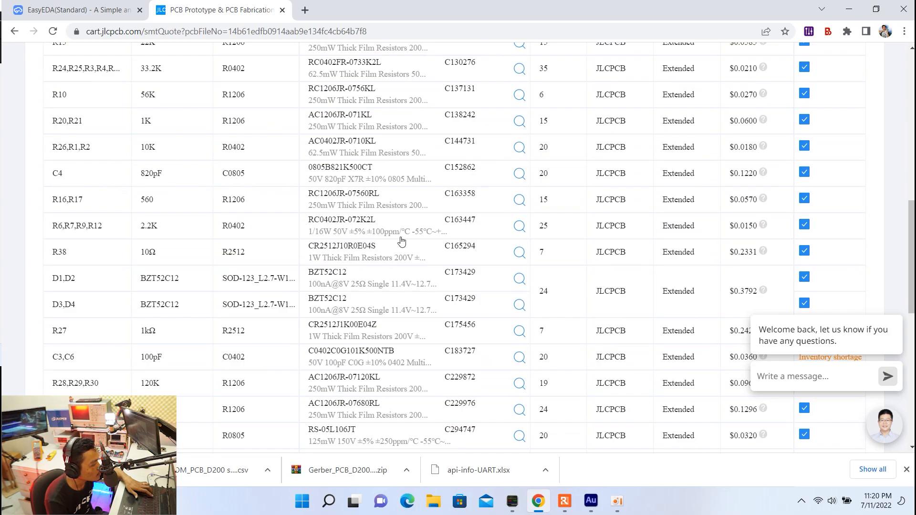
# Step: Switch to EasyEDA, open the component library and inspect the 33K 0805 resistor PTFR0805B33K0N9 against the JLCPCB parts list
pyautogui.click(102, 14)
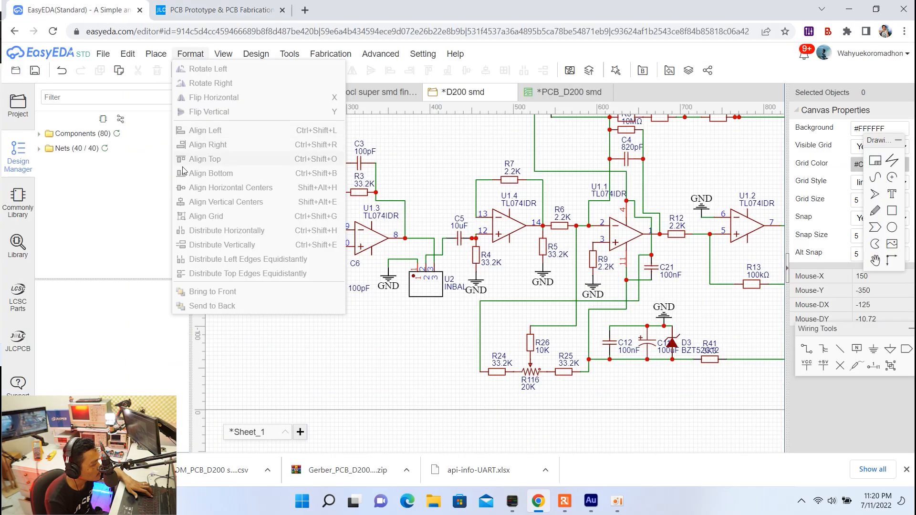
pyautogui.click(27, 249)
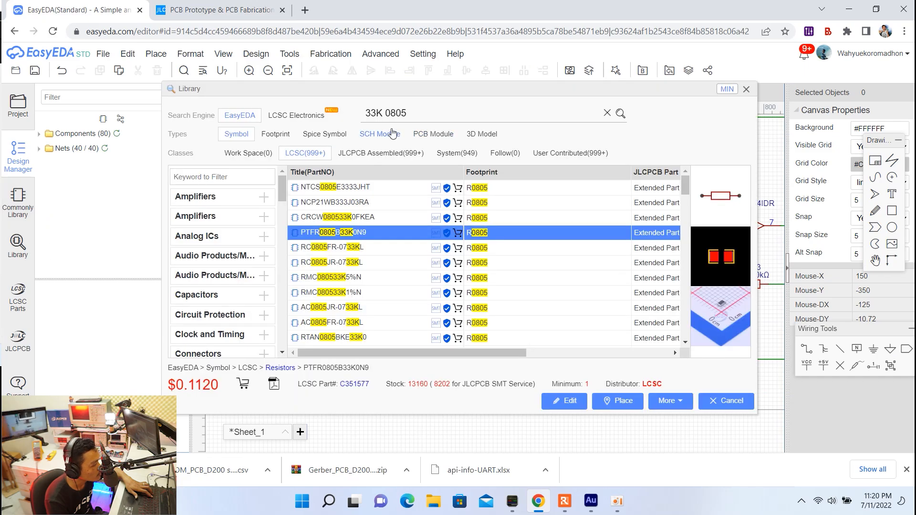
pyautogui.click(348, 222)
pyautogui.click(347, 234)
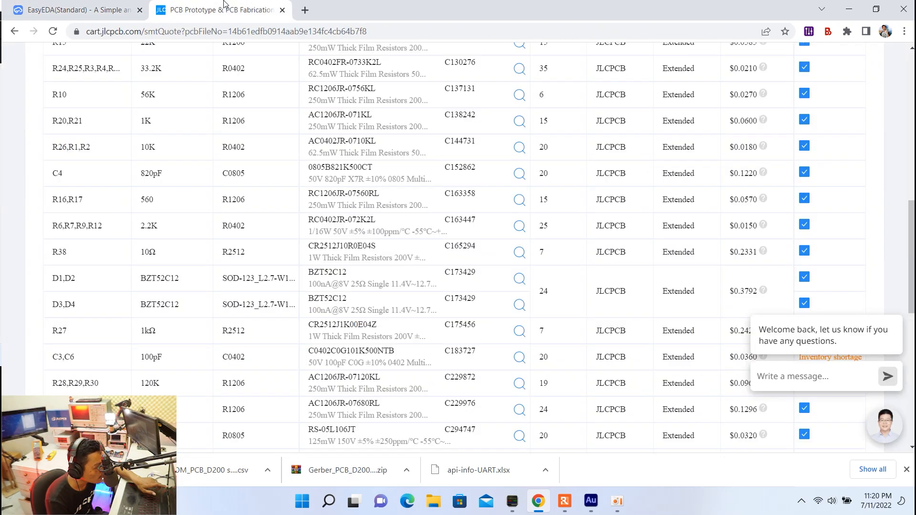
pyautogui.click(217, 10)
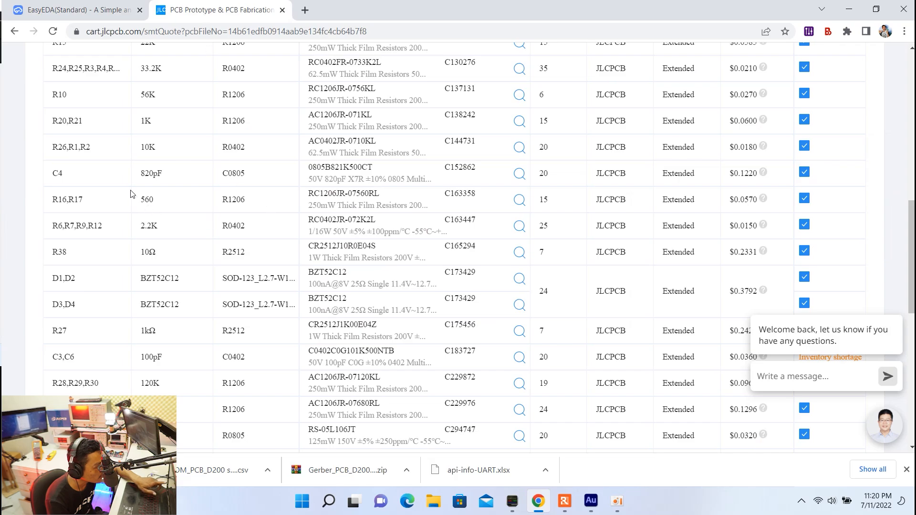
pyautogui.click(76, 9)
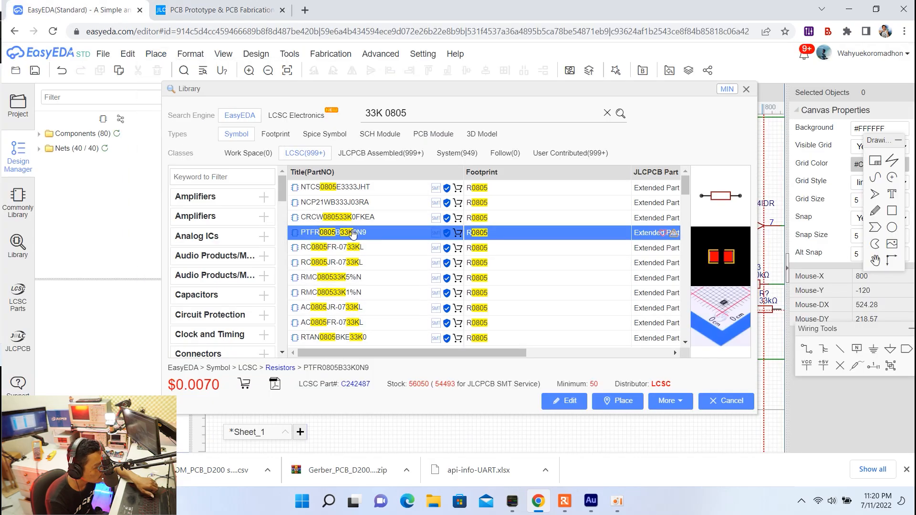
# Step: Return to the JLCPCB order page and check the whole matched parts list for parts with an inventory shortage
pyautogui.click(195, 5)
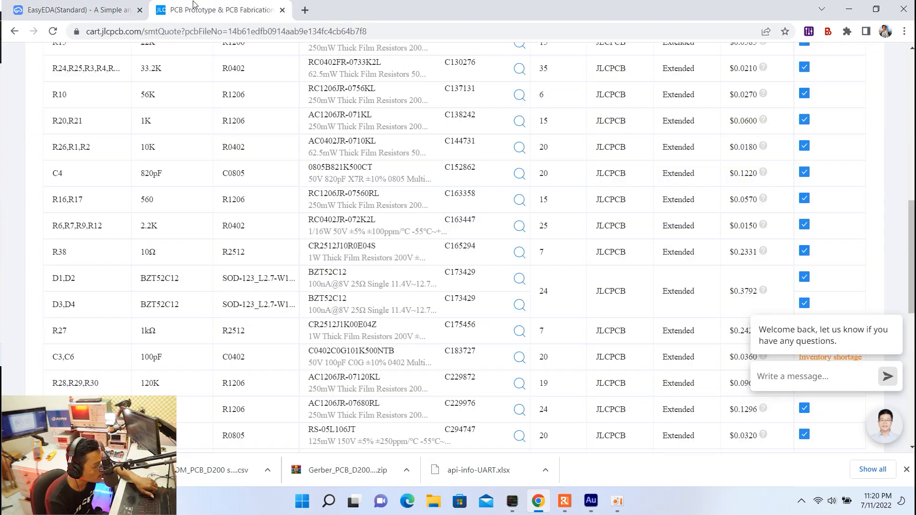
pyautogui.scroll(5, 261, 192)
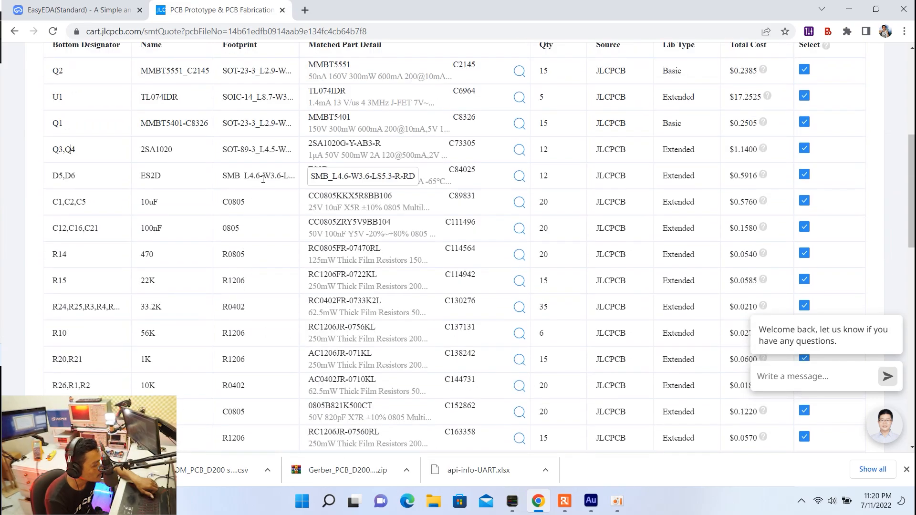
pyautogui.scroll(-4, 259, 192)
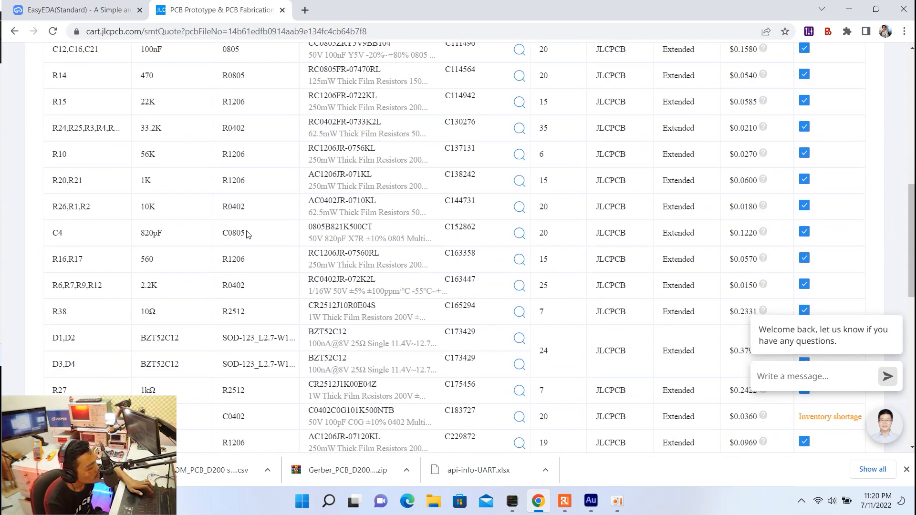
pyautogui.scroll(-2, 261, 202)
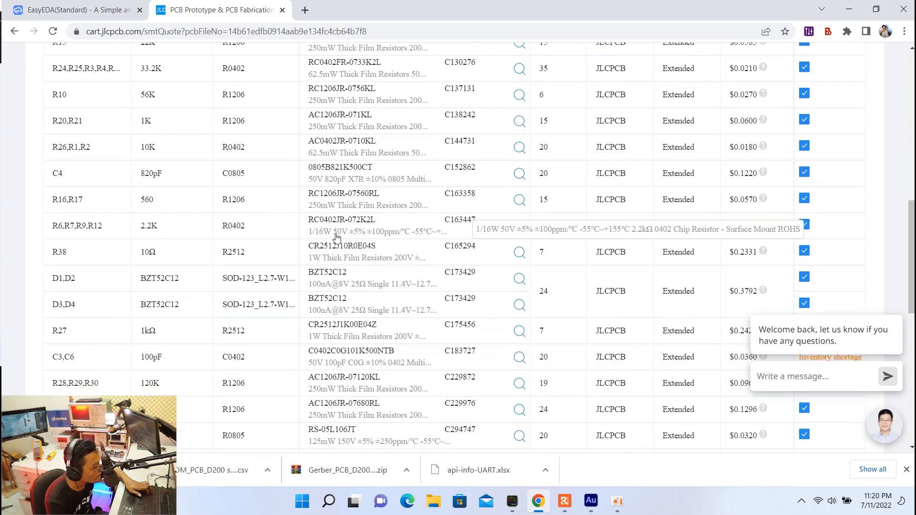
pyautogui.scroll(-2, 263, 204)
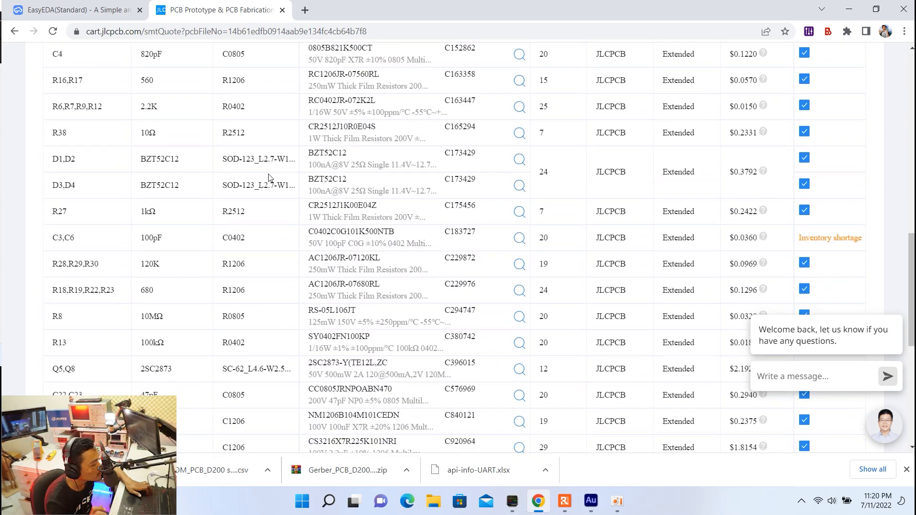
pyautogui.scroll(-1, 553, 190)
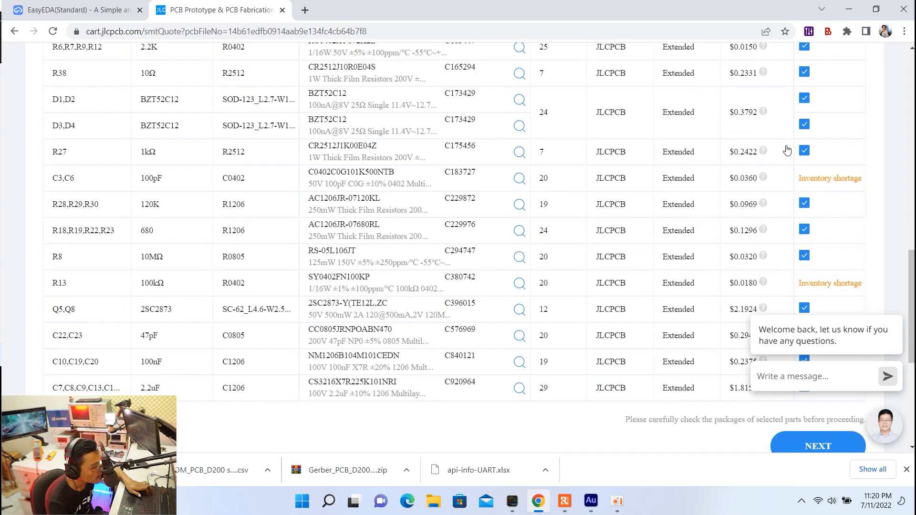
pyautogui.scroll(-1, 729, 167)
# Step: Search for replacement parts for capacitors C3 and C6 using 100pF C0402
pyautogui.scroll(3, 807, 175)
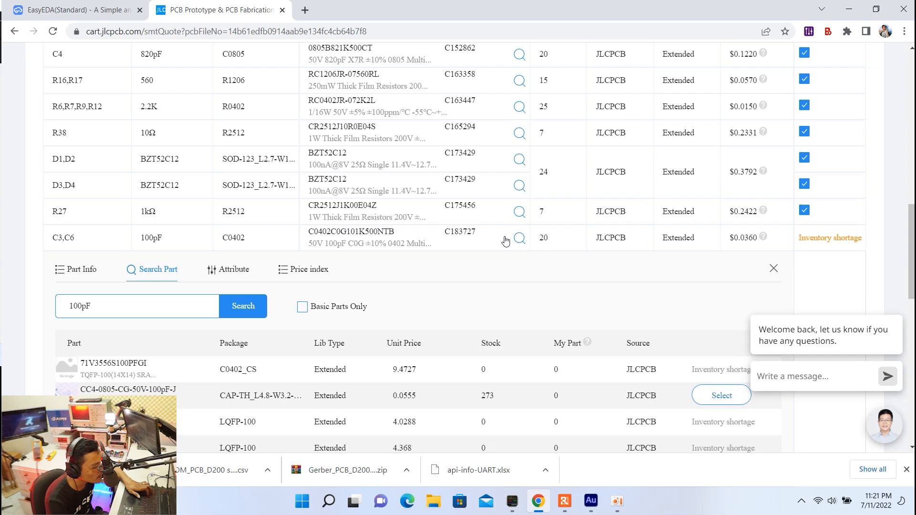
pyautogui.doubleClick(113, 306)
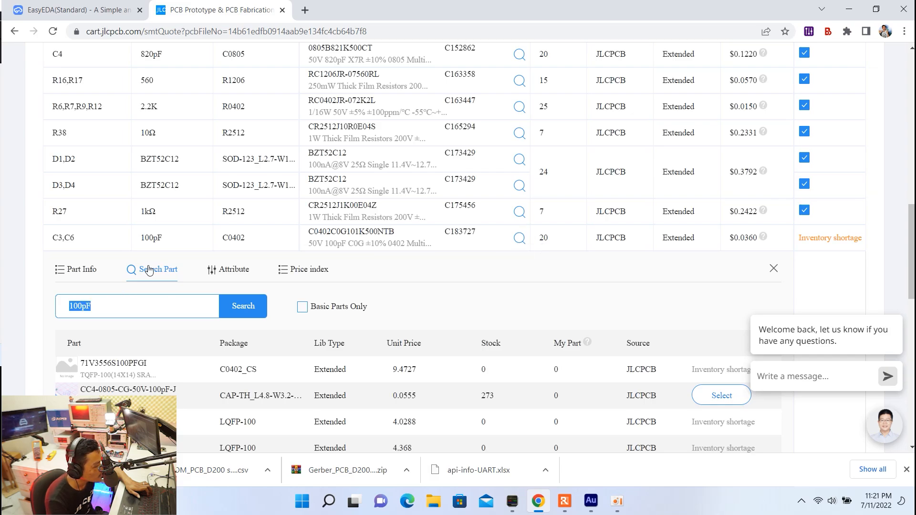
pyautogui.scroll(-2, 102, 220)
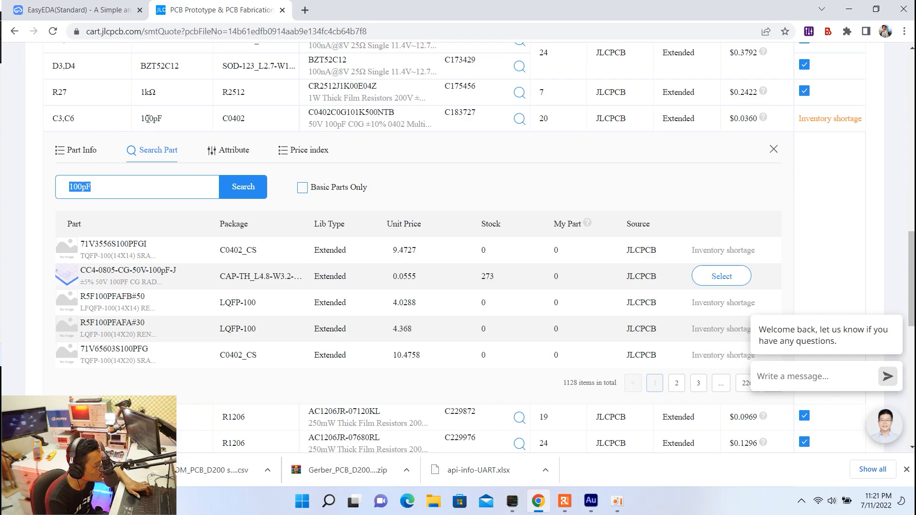
pyautogui.moveTo(143, 119); pyautogui.dragTo(163, 120)
pyautogui.moveTo(220, 118); pyautogui.dragTo(262, 116)
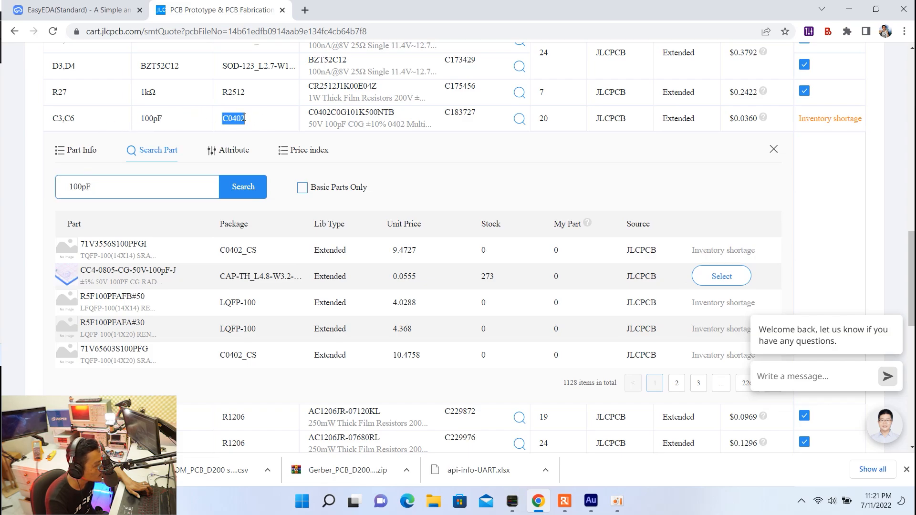
pyautogui.moveTo(144, 118); pyautogui.dragTo(261, 114)
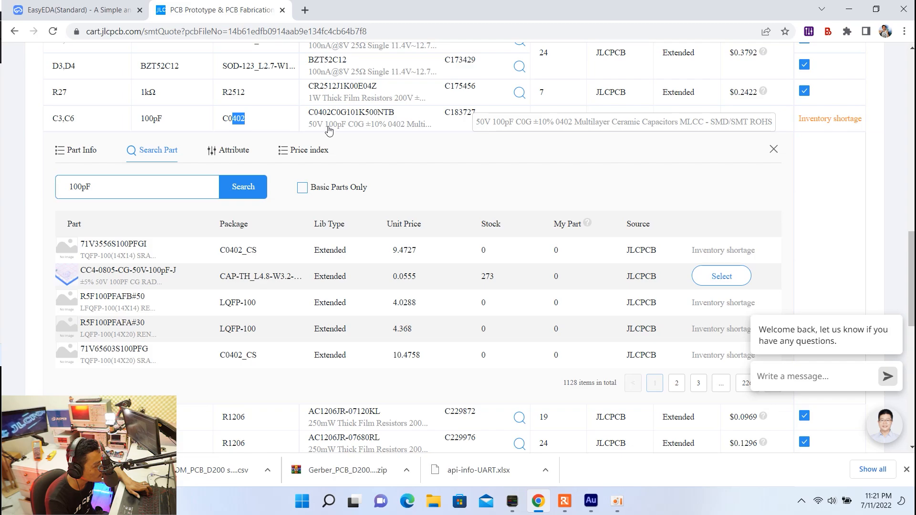
pyautogui.click(118, 186)
pyautogui.write('C0402')
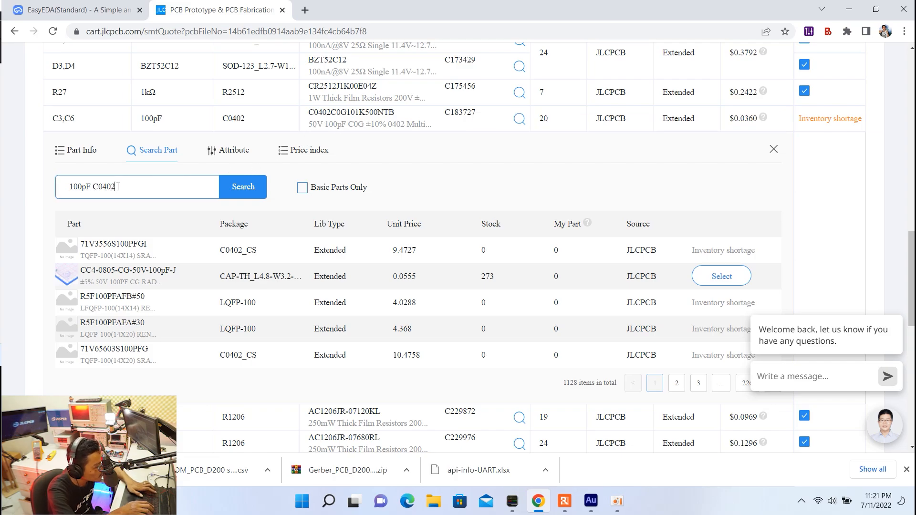
pyautogui.click(264, 191)
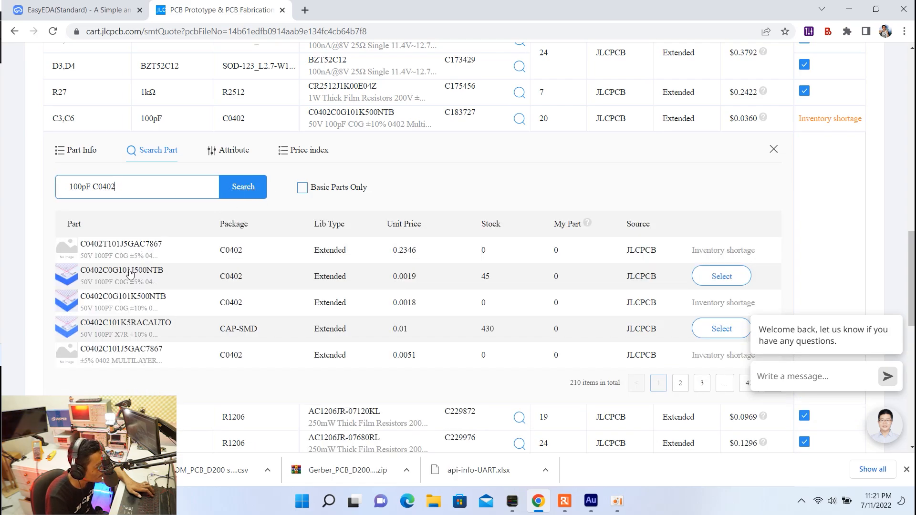
# Step: Go to the second page of the C3,C6 search results and select CC0402KRX7R9BB101 as the replacement capacitor
pyautogui.click(185, 187)
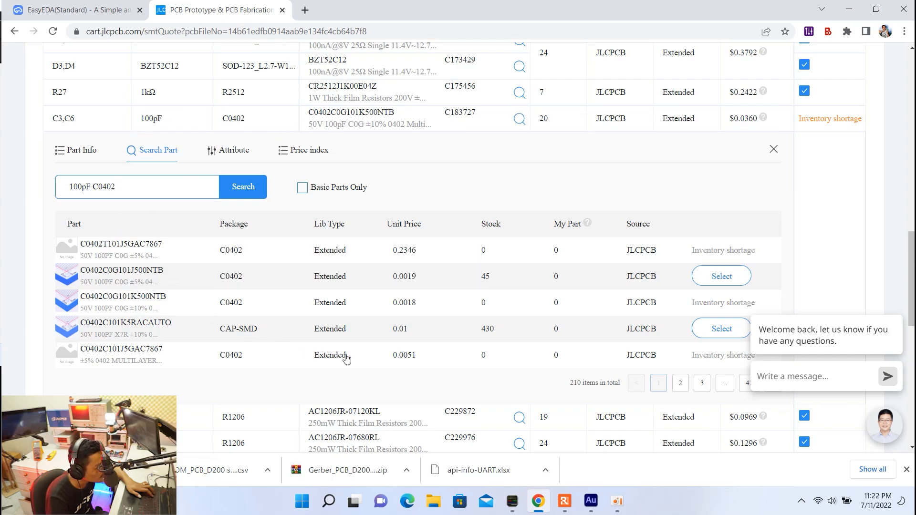
pyautogui.scroll(-1, 106, 271)
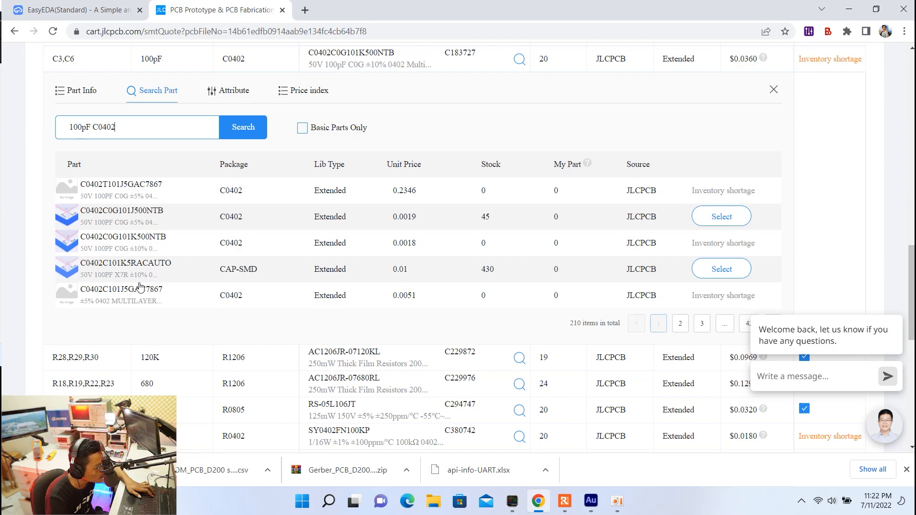
pyautogui.click(680, 325)
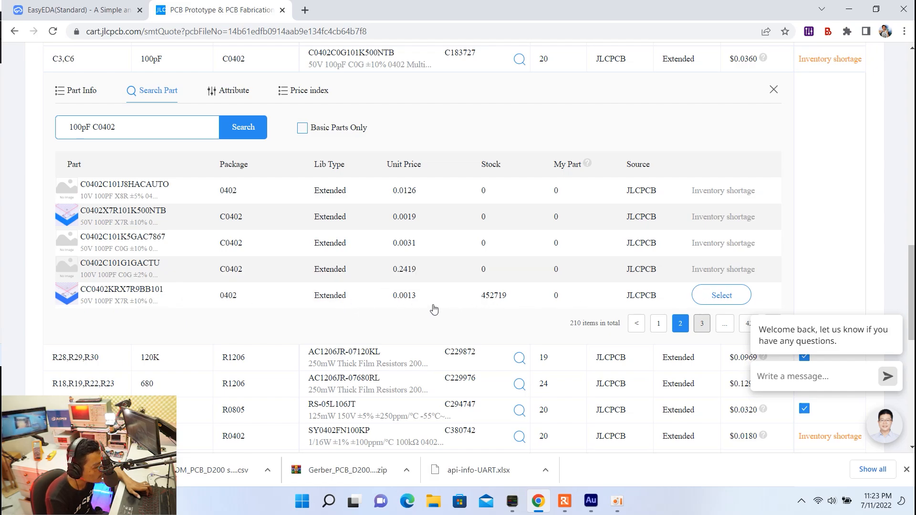
pyautogui.click(729, 295)
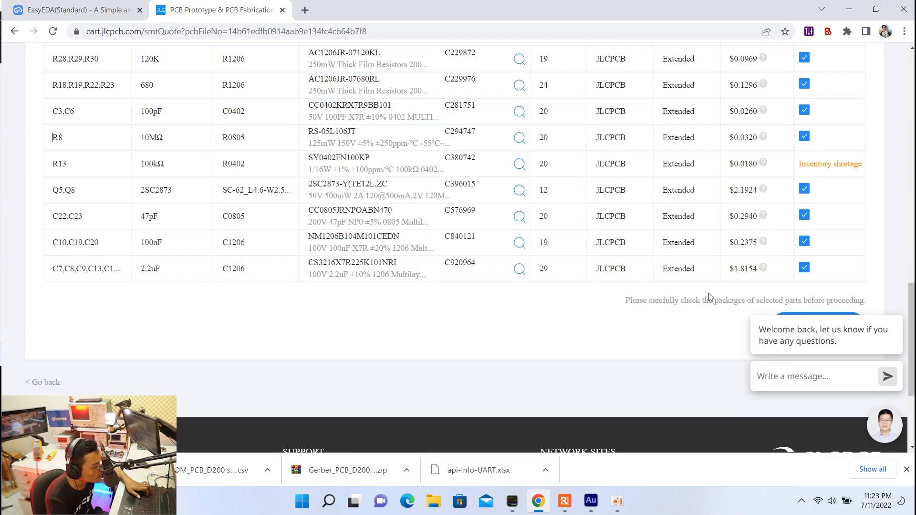
# Step: Search for replacement parts for resistor R13 using 100kΩ R0402 and look through the results
pyautogui.scroll(1, 416, 241)
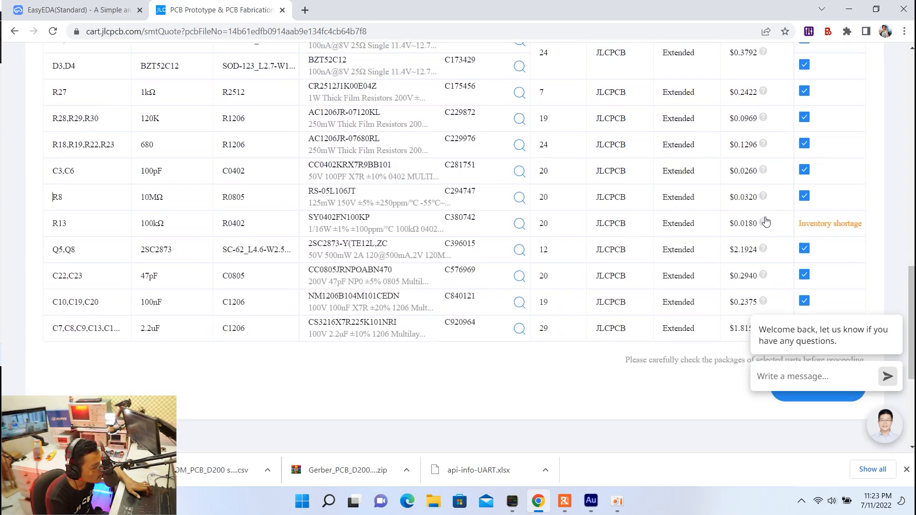
pyautogui.scroll(2, 861, 246)
pyautogui.scroll(-2, 861, 245)
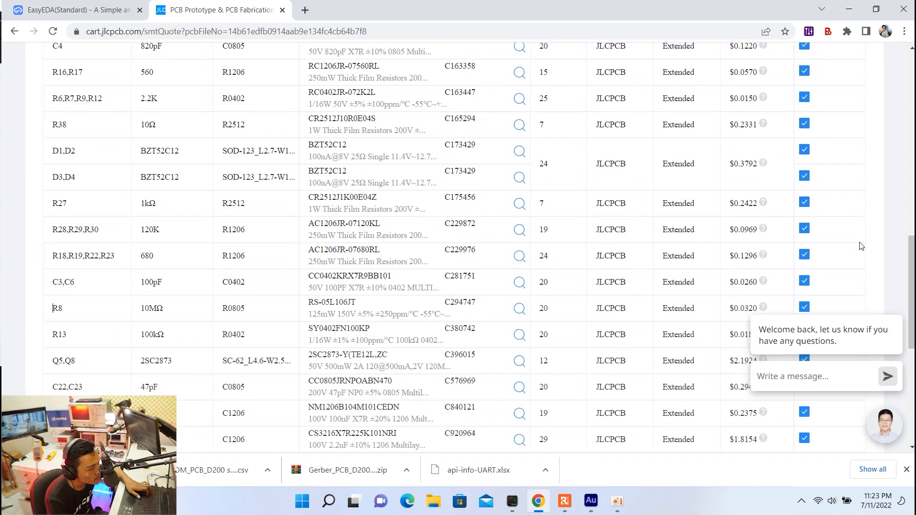
pyautogui.moveTo(760, 225)
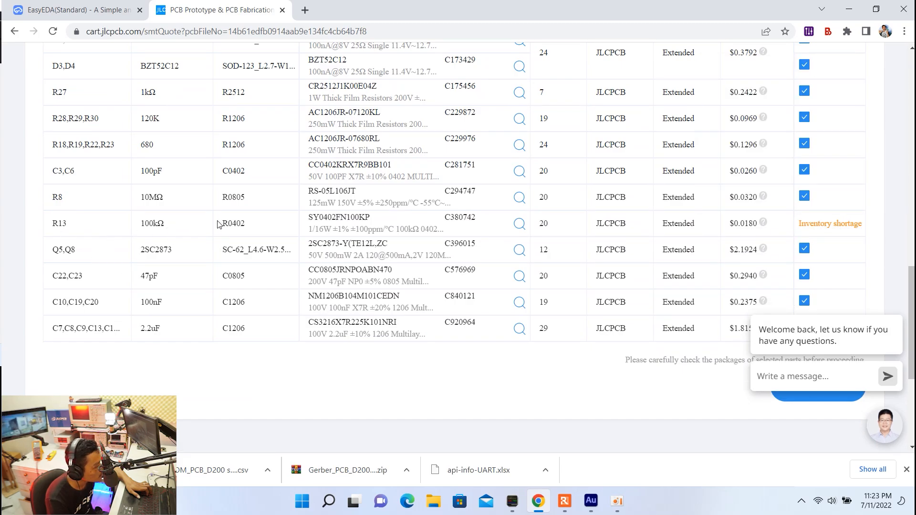
pyautogui.click(520, 223)
pyautogui.write('R040')
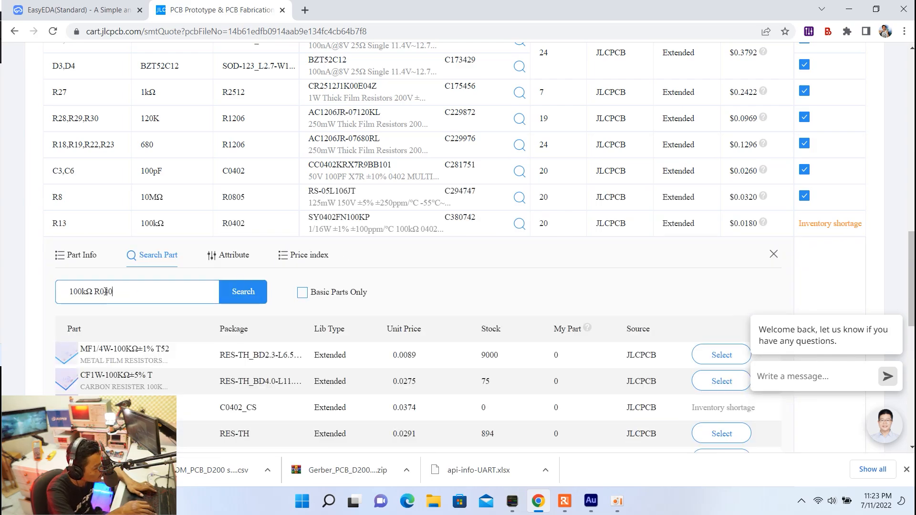
pyautogui.write('2')
pyautogui.press('Return')
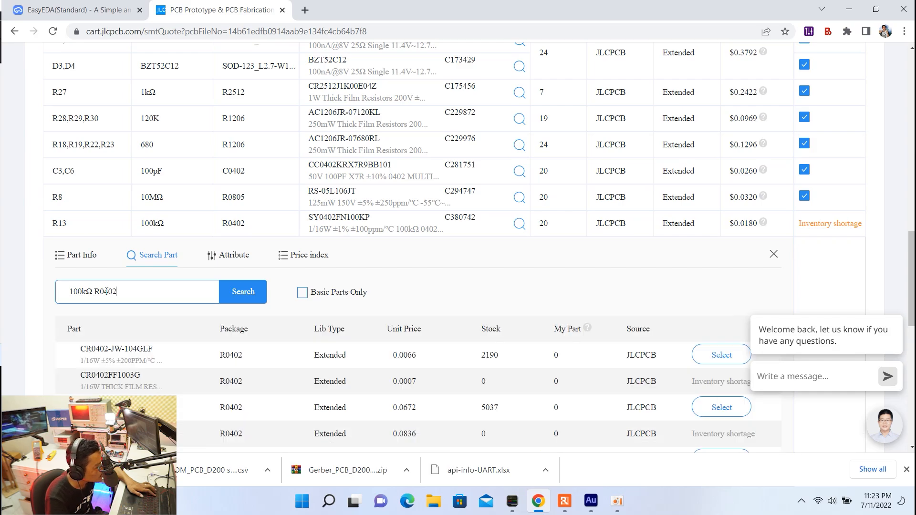
pyautogui.scroll(-3, 113, 298)
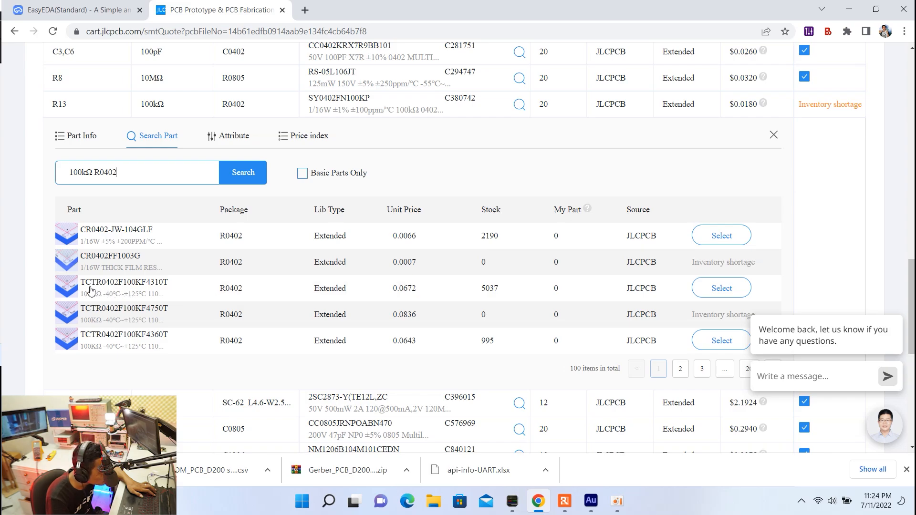
# Step: Check the details of TCTR0402F100KF4310T, and select CR0402-JW-104GLF as the replacement for resistor R13
pyautogui.click(151, 296)
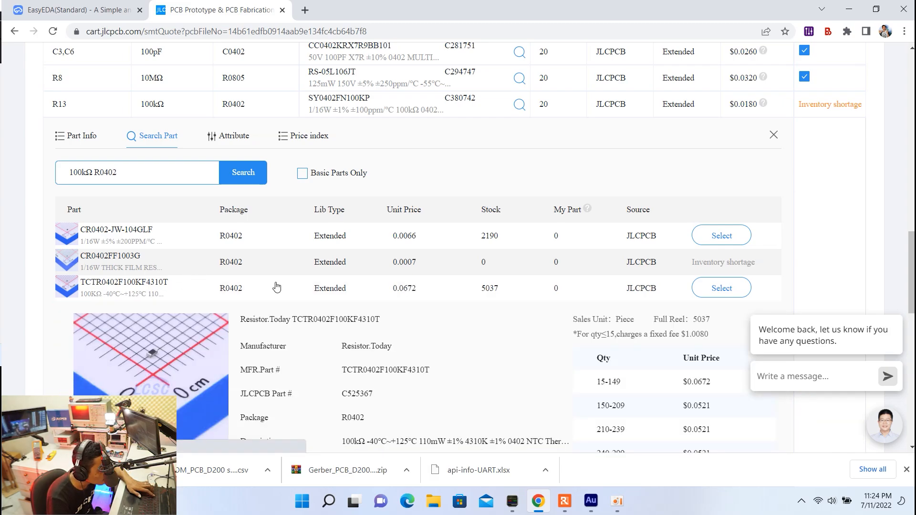
pyautogui.scroll(-2, 325, 330)
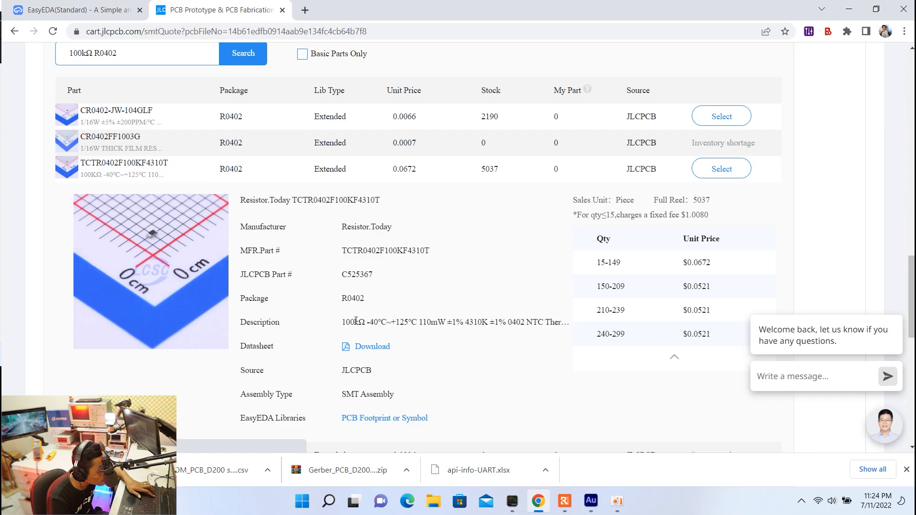
pyautogui.doubleClick(534, 322)
pyautogui.scroll(1, 126, 180)
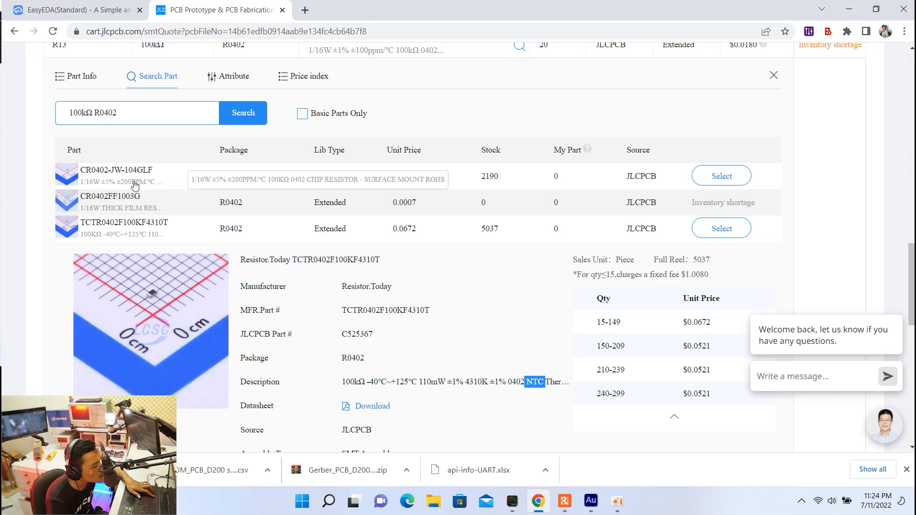
pyautogui.click(729, 178)
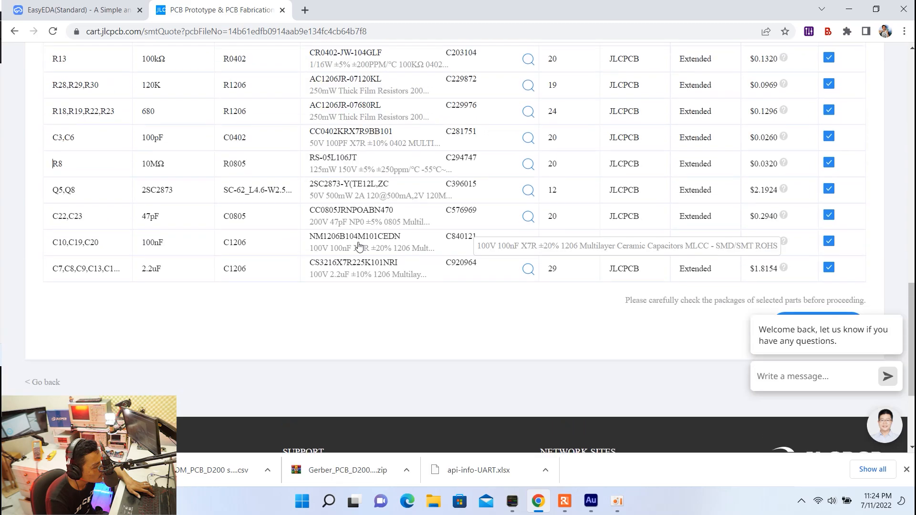
# Step: Check the whole matched parts list for any bottom-side part that is unconfirmed or not selected
pyautogui.scroll(15, 635, 222)
pyautogui.scroll(4, 844, 203)
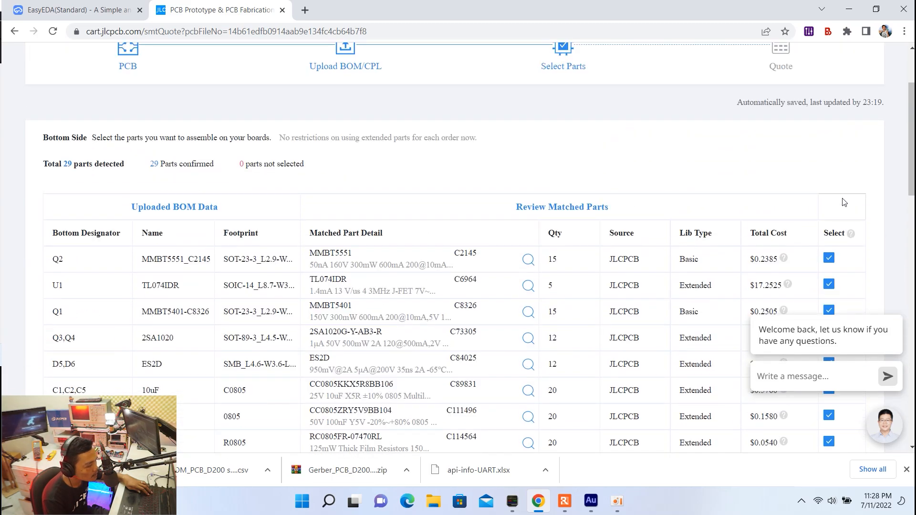
pyautogui.scroll(-2, 825, 200)
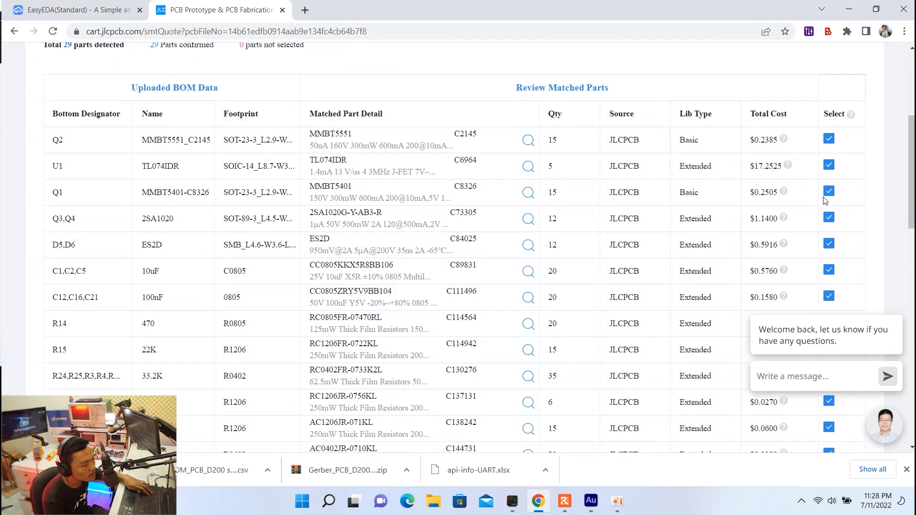
pyautogui.scroll(-14, 841, 194)
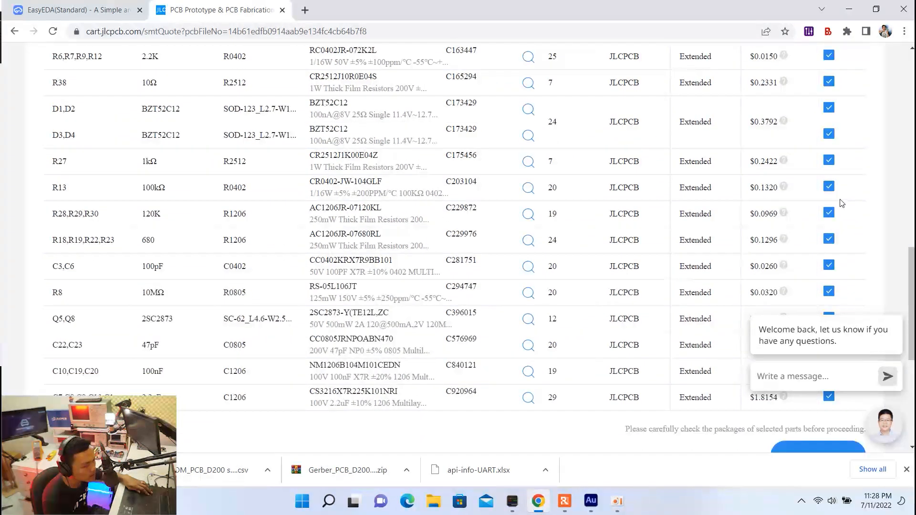
pyautogui.scroll(14, 818, 226)
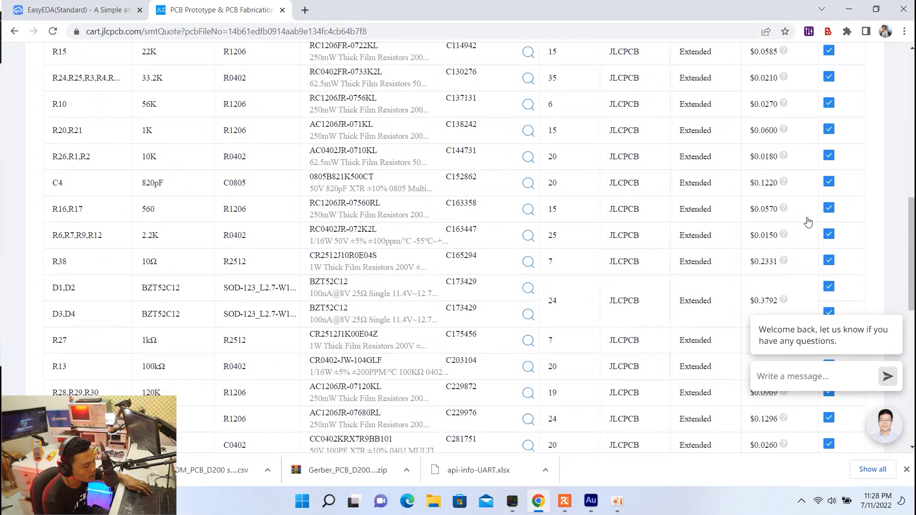
pyautogui.scroll(3, 809, 222)
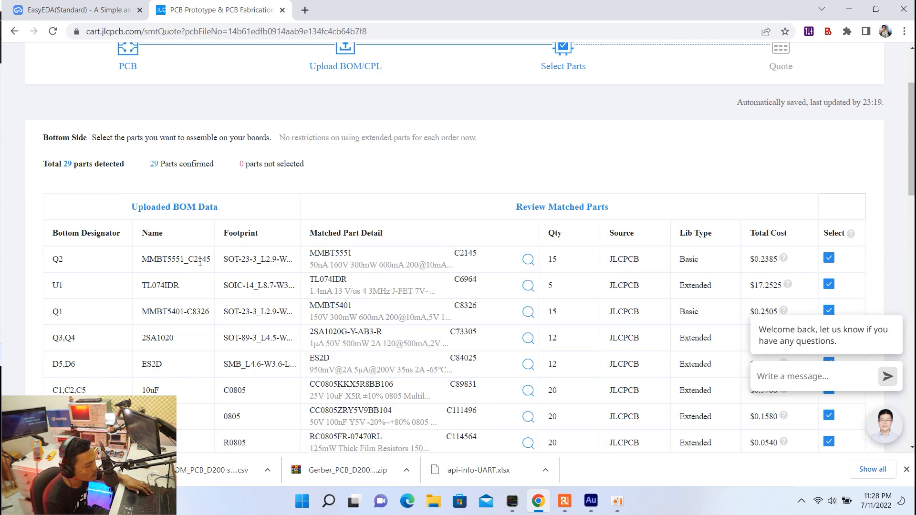
# Step: Compare the uploaded BOM names and footprints with the matched part details, starting from transistor Q2
pyautogui.moveTo(151, 259); pyautogui.dragTo(206, 258)
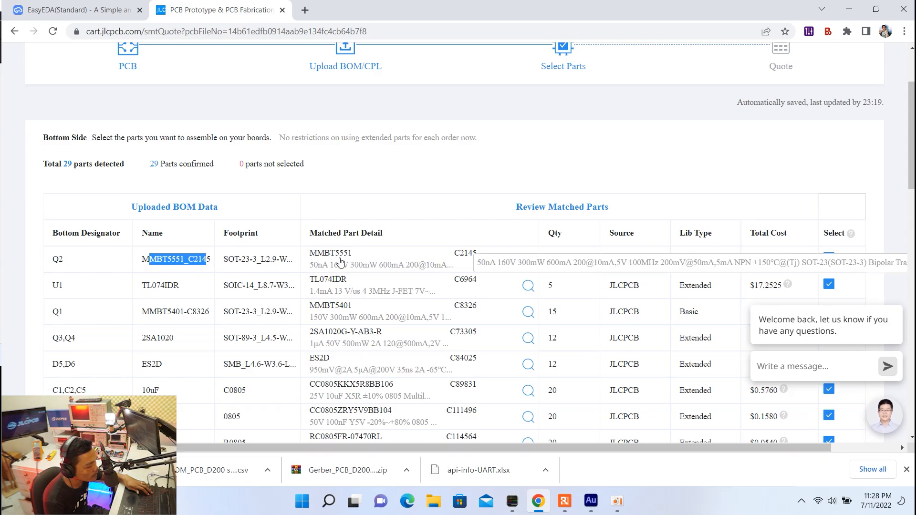
pyautogui.tripleClick(244, 260)
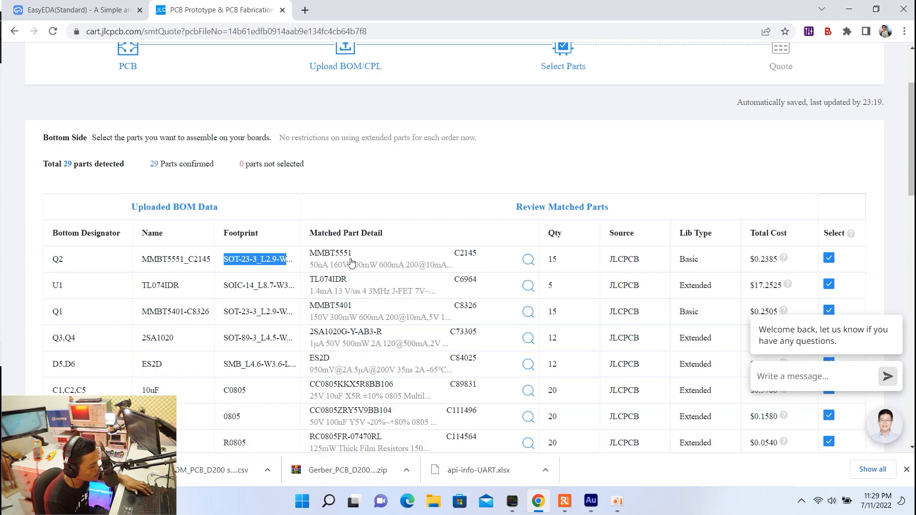
pyautogui.scroll(-1, 369, 269)
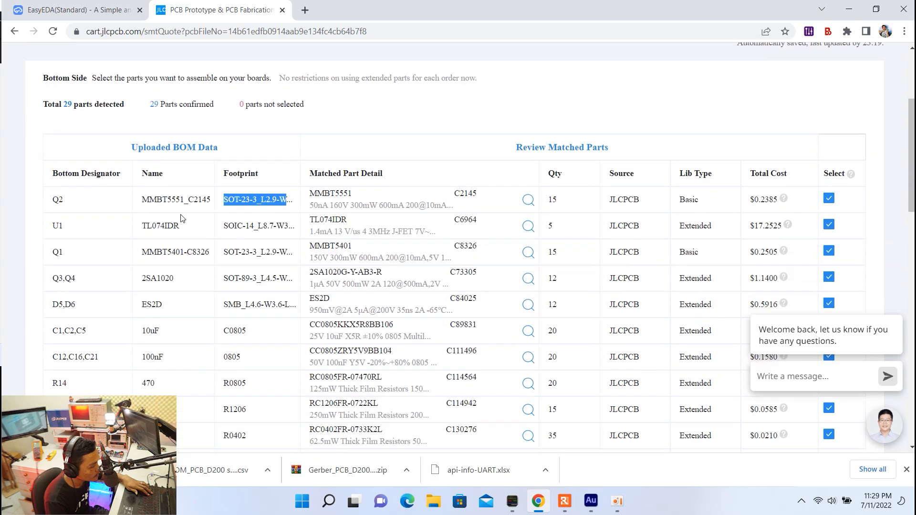
pyautogui.scroll(-1, 334, 229)
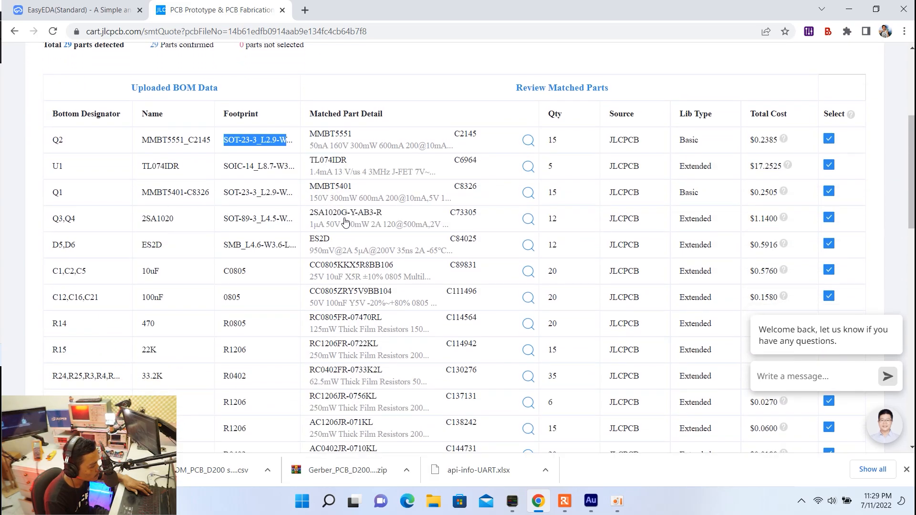
pyautogui.scroll(-1, 175, 193)
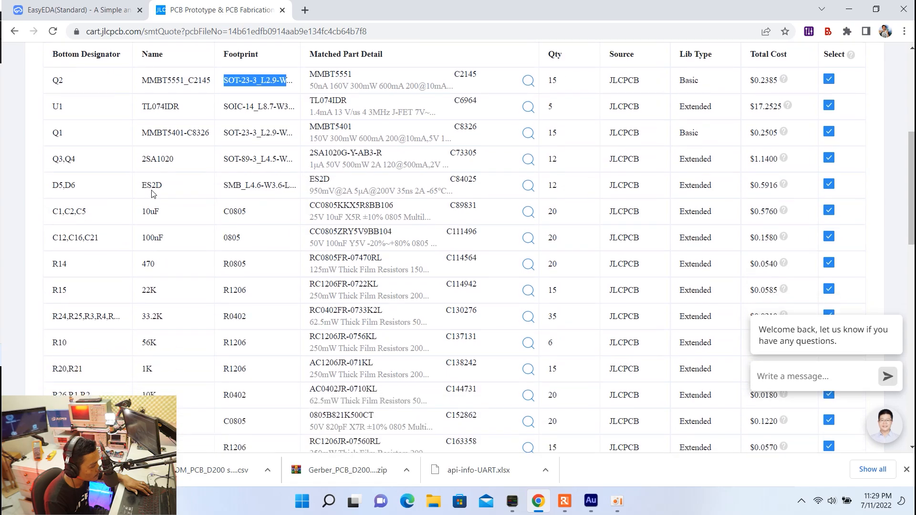
pyautogui.scroll(-1, 316, 190)
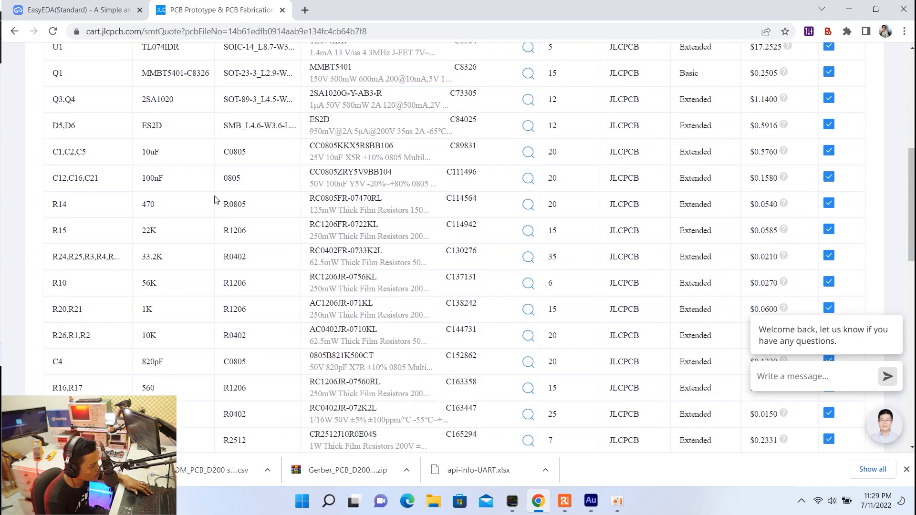
pyautogui.scroll(-2, 164, 131)
pyautogui.scroll(1, 156, 137)
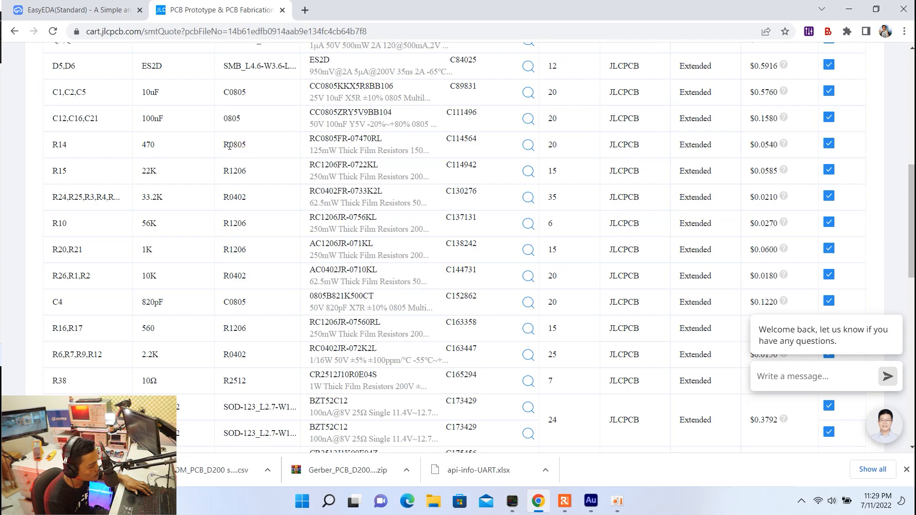
# Step: Examine the part information for resistors R14 and R15, and review the remaining matched parts
pyautogui.click(328, 152)
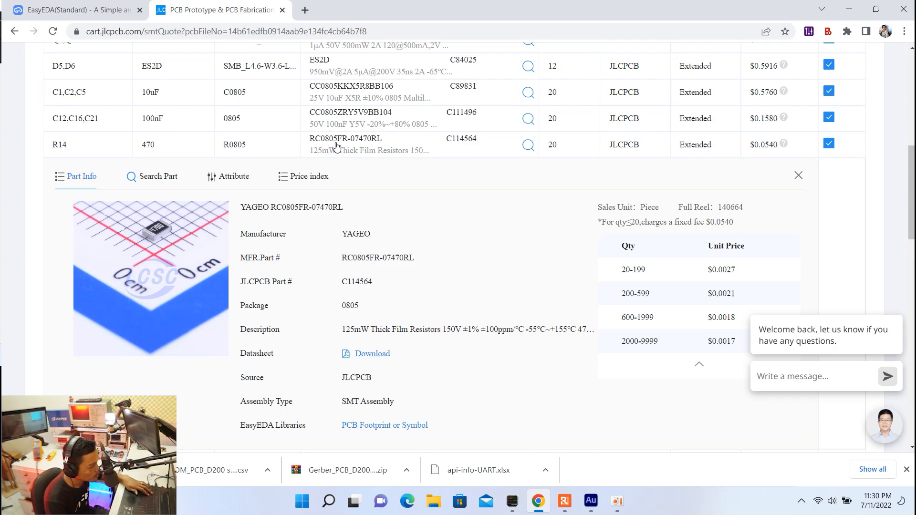
pyautogui.scroll(-1, 314, 159)
pyautogui.scroll(-6, 313, 158)
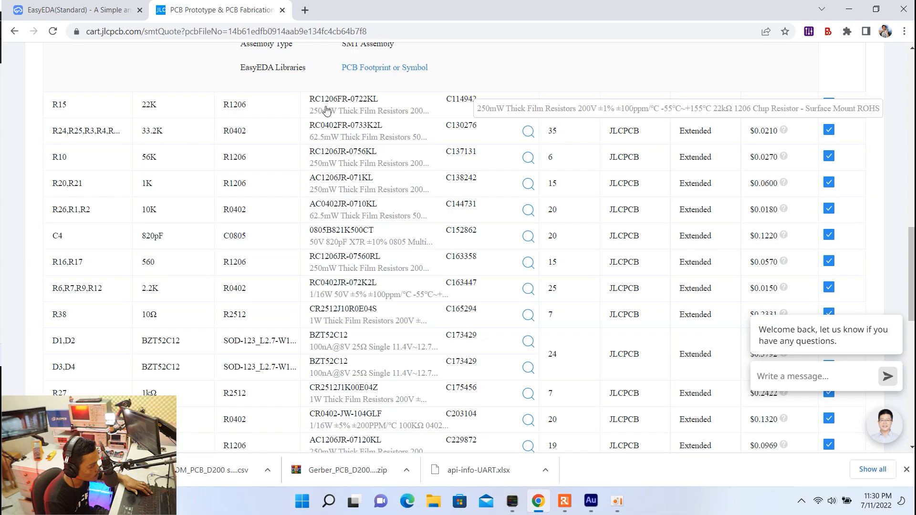
pyautogui.click(362, 104)
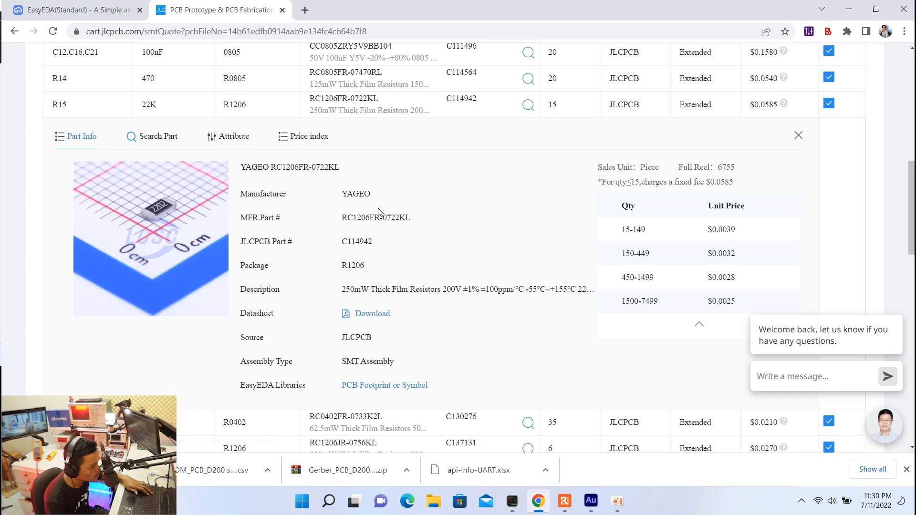
pyautogui.scroll(-1, 368, 242)
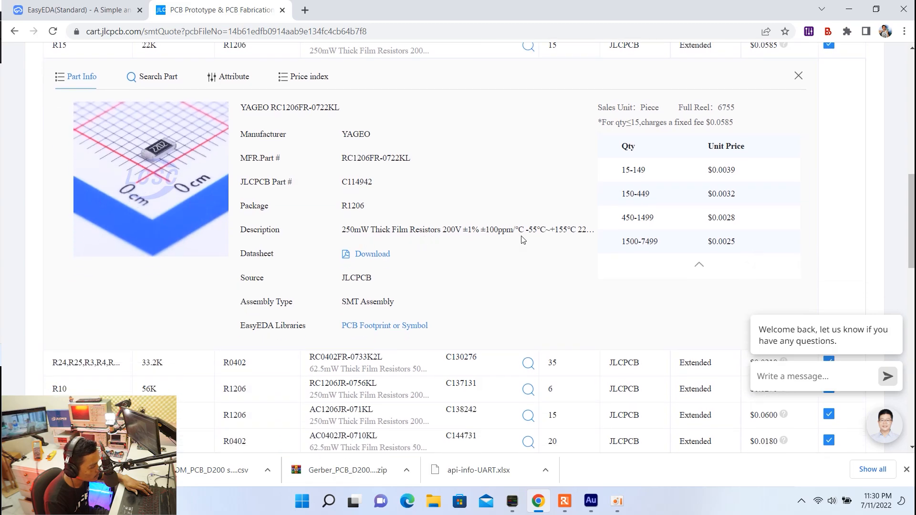
pyautogui.scroll(1, 419, 240)
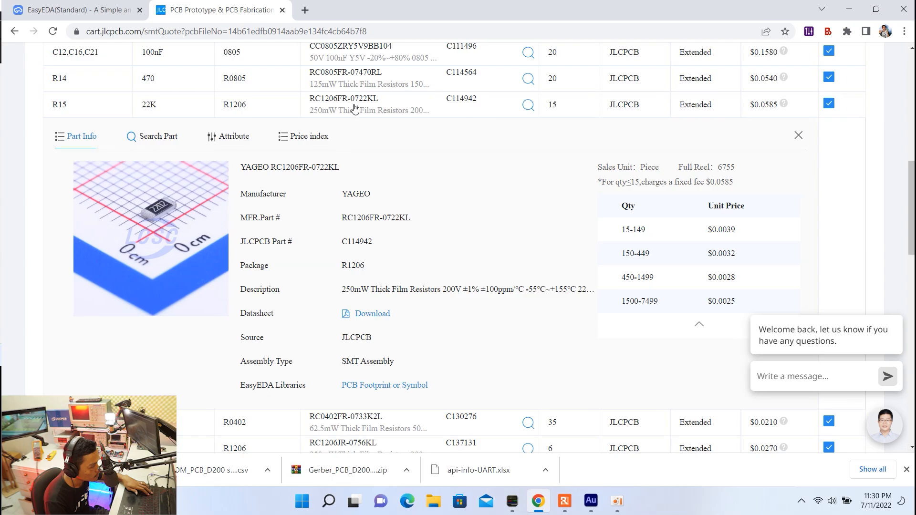
pyautogui.scroll(-5, 262, 138)
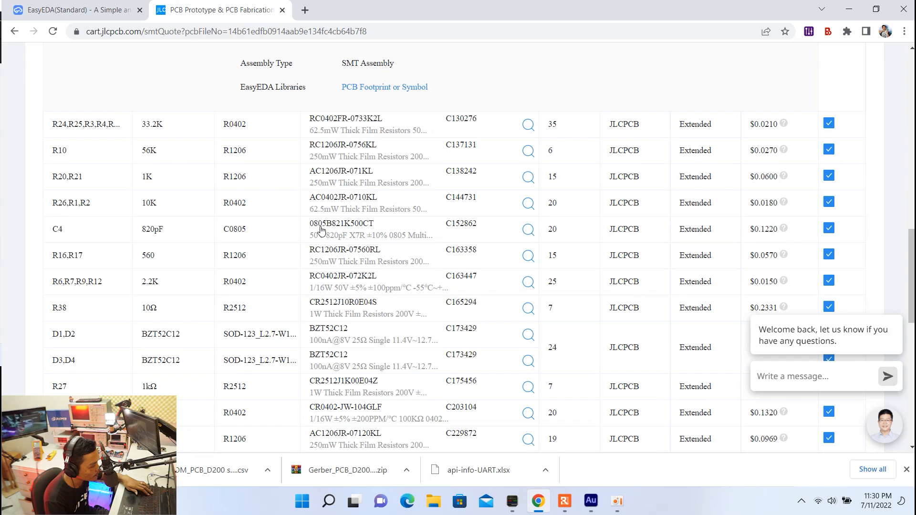
pyautogui.scroll(-7, 202, 248)
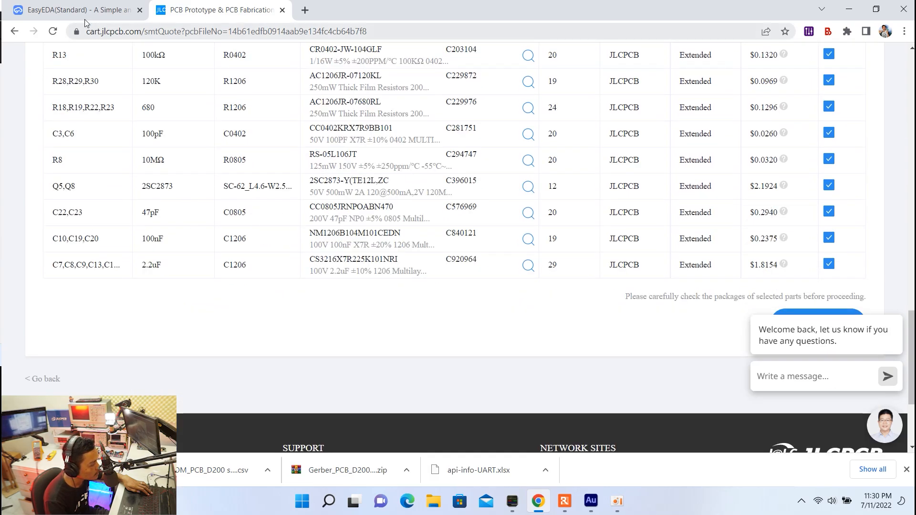
# Step: Switch to EasyEDA, close the parts library and examine the D200 smd schematic around capacitors C22 and C23
pyautogui.click(77, 8)
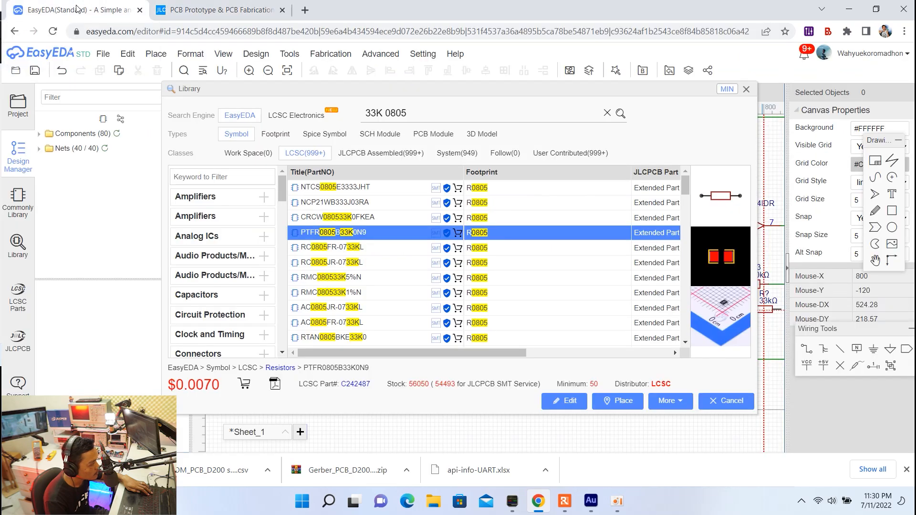
pyautogui.click(747, 89)
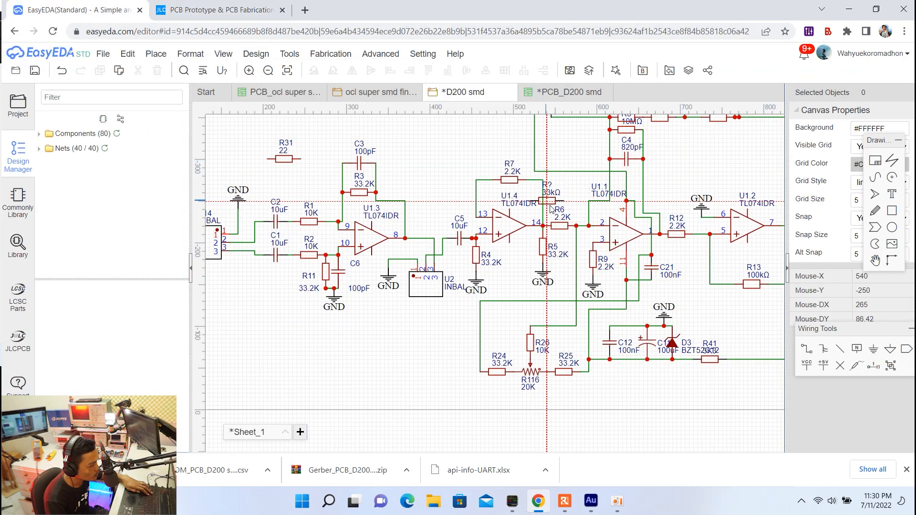
pyautogui.scroll(-2, 590, 196)
pyautogui.moveTo(593, 145); pyautogui.dragTo(329, 164, button='right')
pyautogui.scroll(3, 456, 233)
pyautogui.moveTo(519, 235); pyautogui.dragTo(582, 305, button='right')
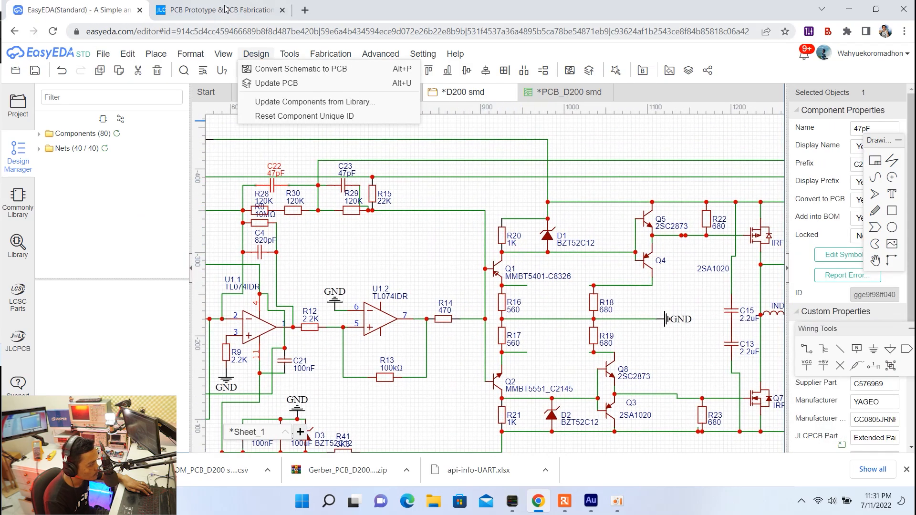
# Step: Return to the JLCPCB order page, recheck the matched parts list and proceed to the quote
pyautogui.click(224, 10)
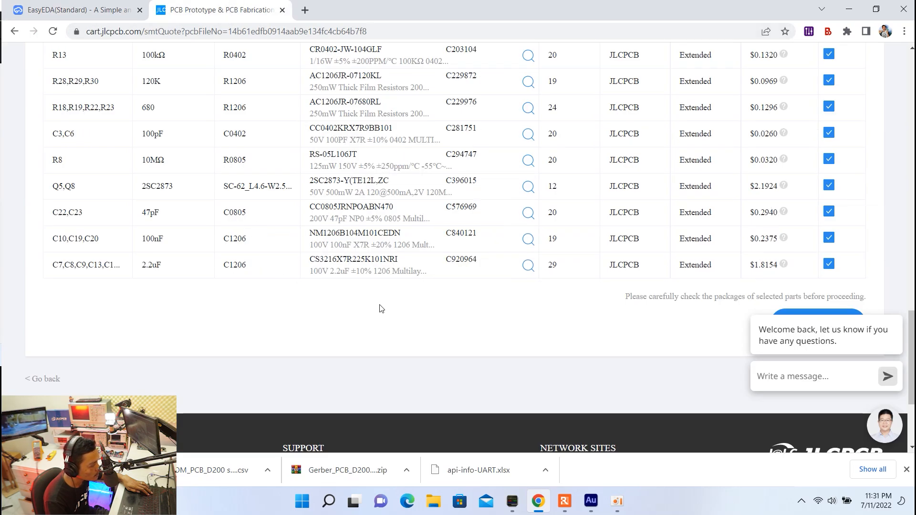
pyautogui.scroll(7, 382, 308)
pyautogui.scroll(-10, 379, 286)
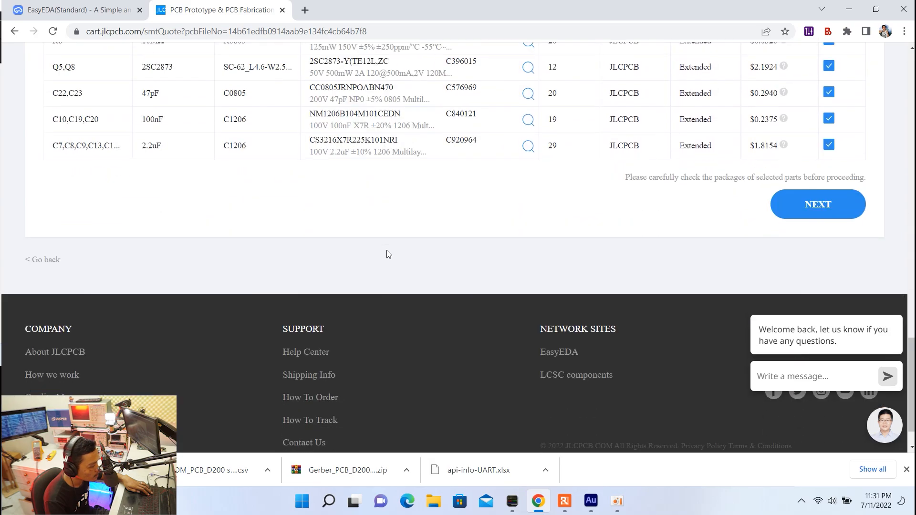
pyautogui.click(809, 202)
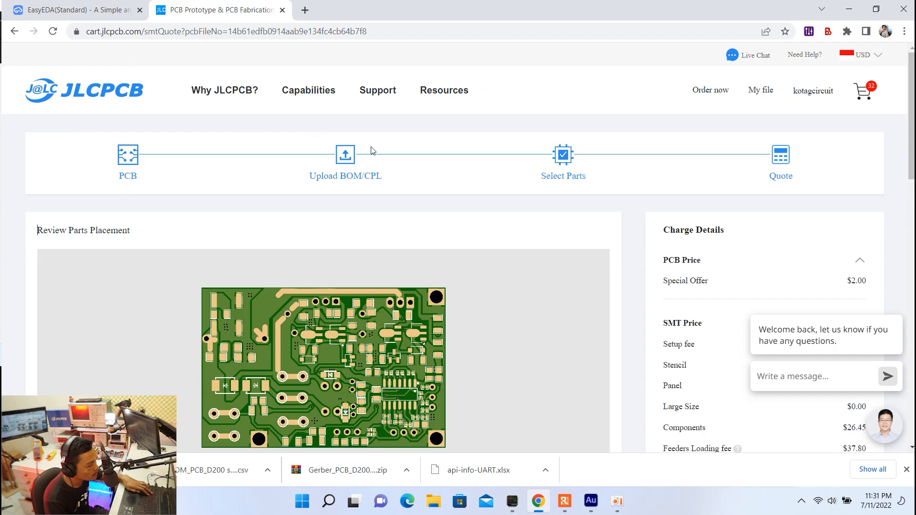
# Step: Dismiss the footprint notice and inspect the component placement and orientation across the board preview
pyautogui.scroll(-4, 349, 170)
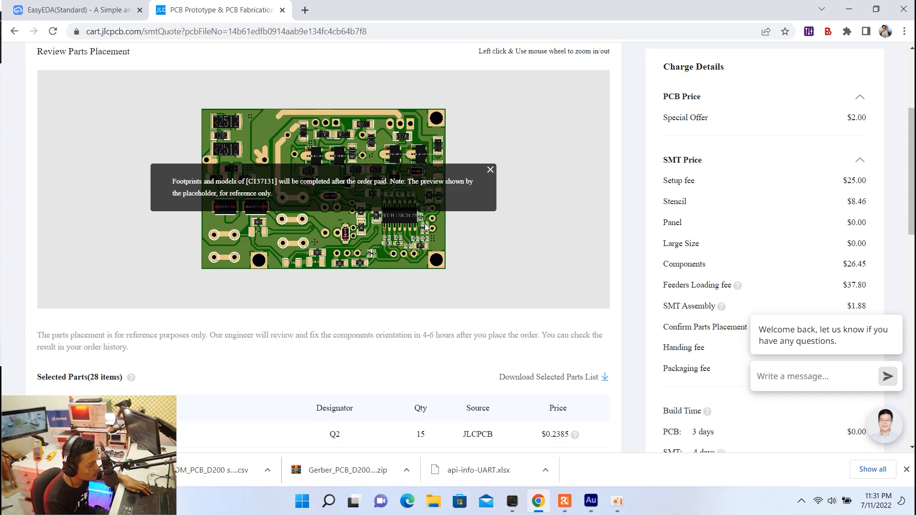
pyautogui.click(490, 169)
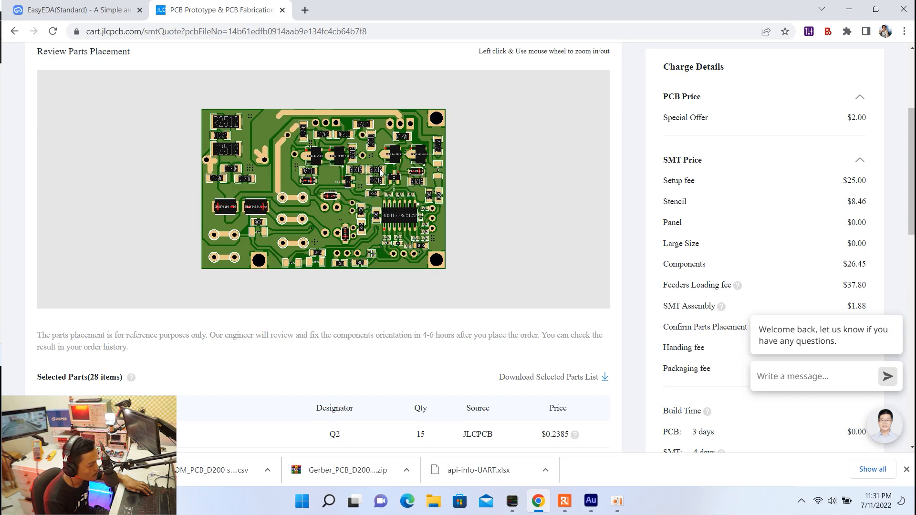
pyautogui.scroll(3, 345, 142)
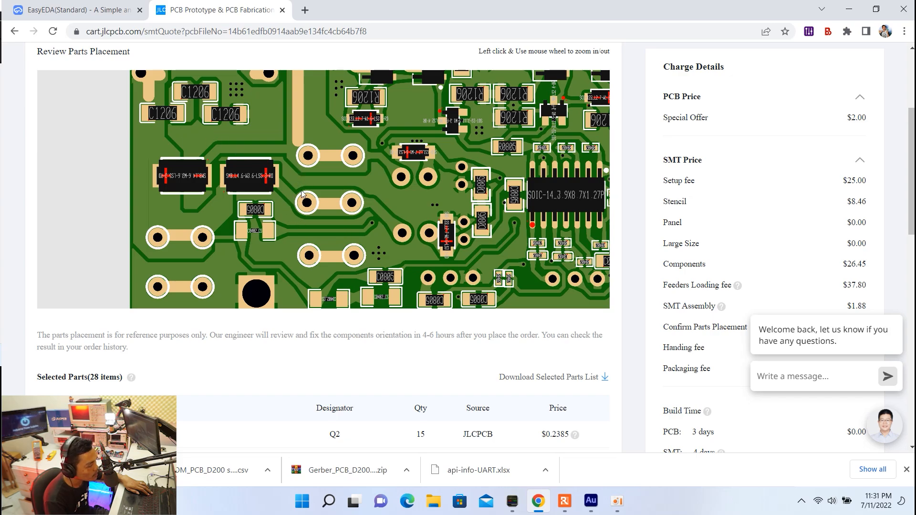
pyautogui.moveTo(294, 185); pyautogui.dragTo(393, 224)
pyautogui.scroll(3, 368, 191)
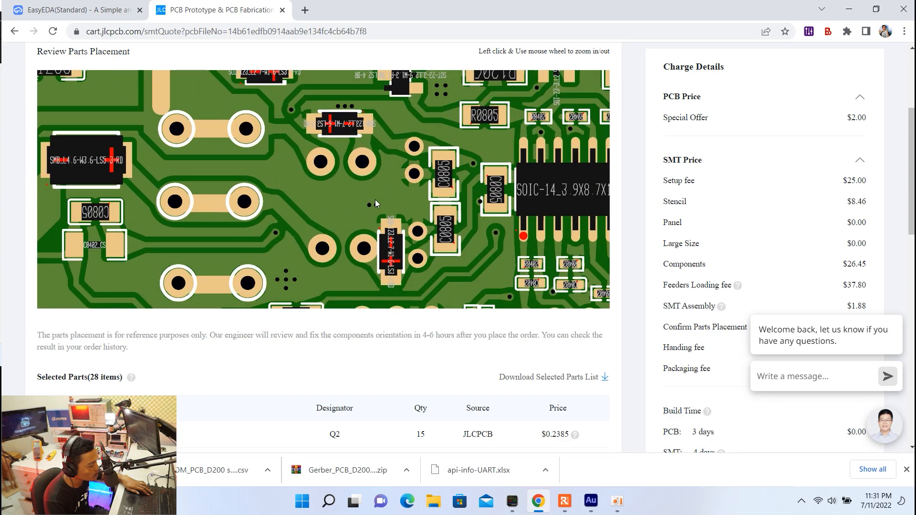
pyautogui.scroll(-4, 344, 100)
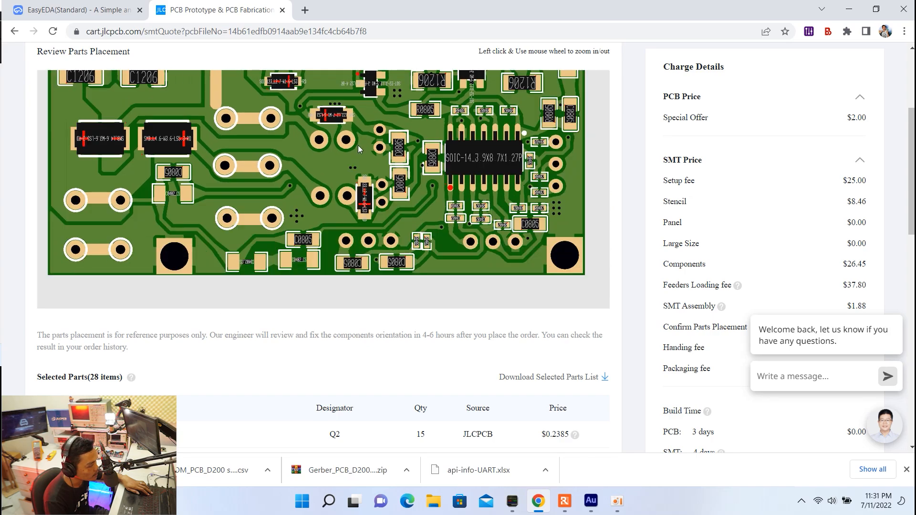
pyautogui.moveTo(489, 78); pyautogui.dragTo(449, 182)
pyautogui.scroll(4, 448, 186)
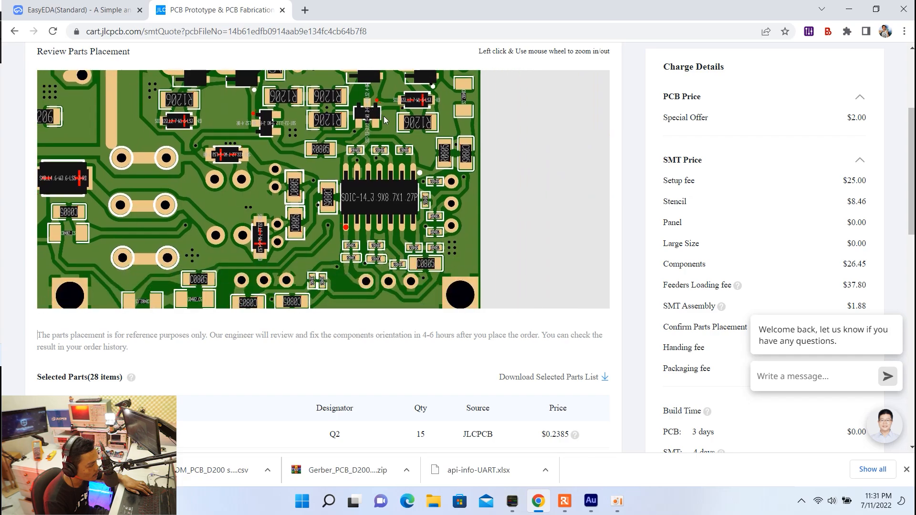
# Step: Inspect the placement of the SOT-23 transistors and R1206 resistors around the SOIC-14 chip in the board preview
pyautogui.moveTo(443, 130); pyautogui.dragTo(325, 152)
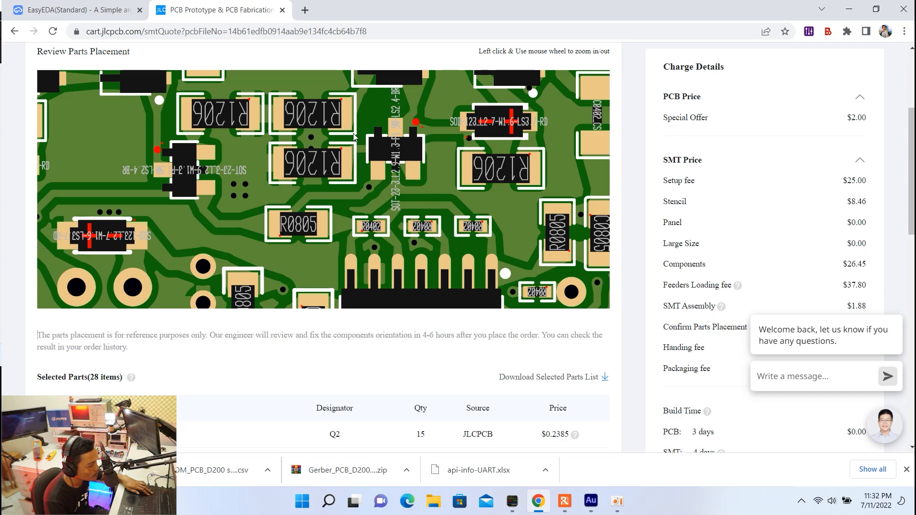
pyautogui.moveTo(389, 148); pyautogui.dragTo(329, 134)
pyautogui.scroll(1, 387, 156)
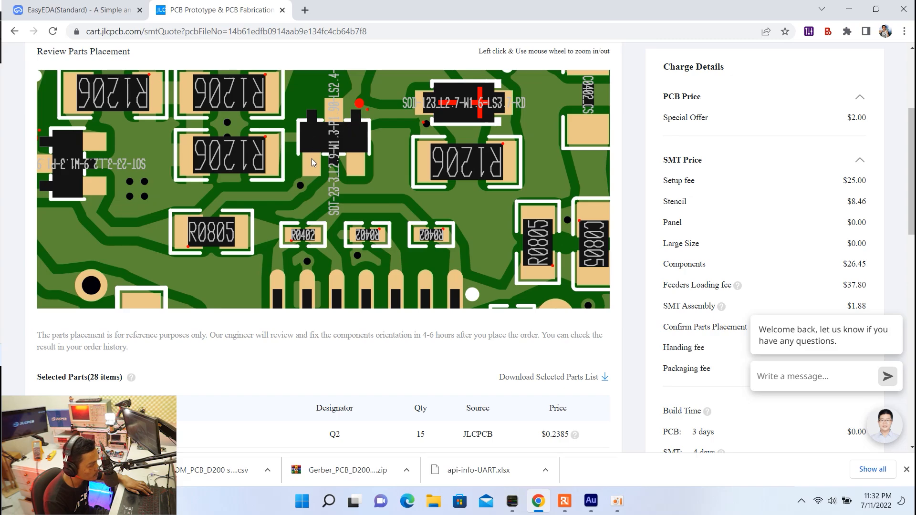
pyautogui.scroll(-5, 312, 162)
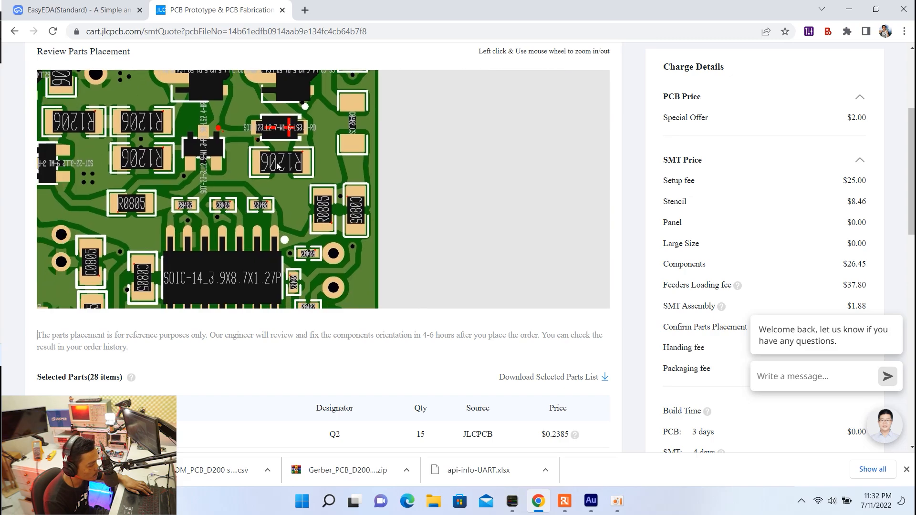
pyautogui.scroll(-5, 286, 162)
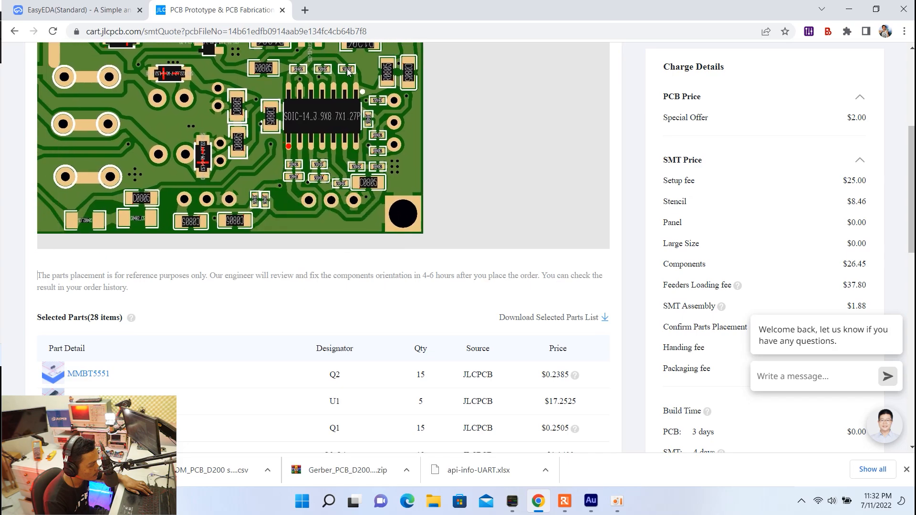
# Step: Examine how the C0402 capacitors sit on their pads along the board's lower edge in the placement preview
pyautogui.moveTo(290, 156); pyautogui.dragTo(358, 136)
pyautogui.moveTo(185, 77); pyautogui.dragTo(288, 175)
pyautogui.moveTo(227, 84); pyautogui.dragTo(200, 154)
pyautogui.moveTo(288, 73); pyautogui.dragTo(219, 86)
pyautogui.scroll(1, 248, 162)
pyautogui.scroll(1, 239, 169)
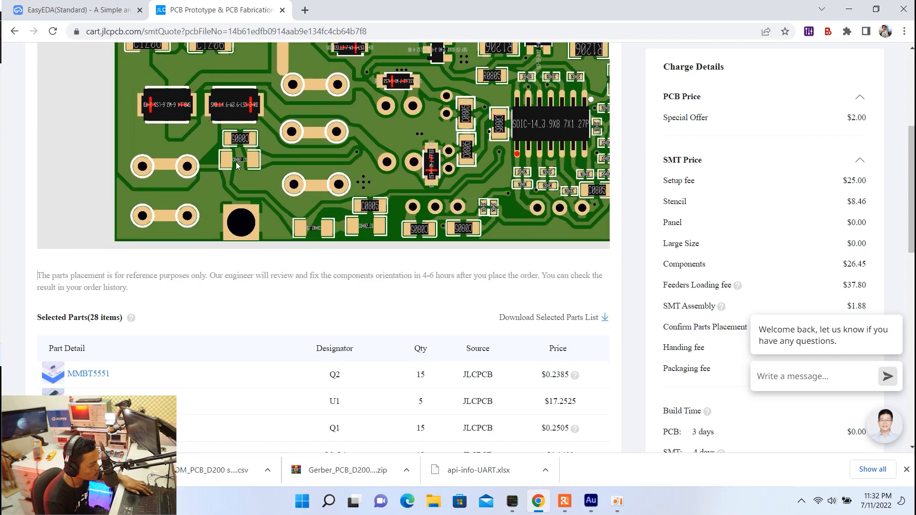
pyautogui.scroll(1, 236, 162)
pyautogui.moveTo(175, 197); pyautogui.dragTo(237, 118)
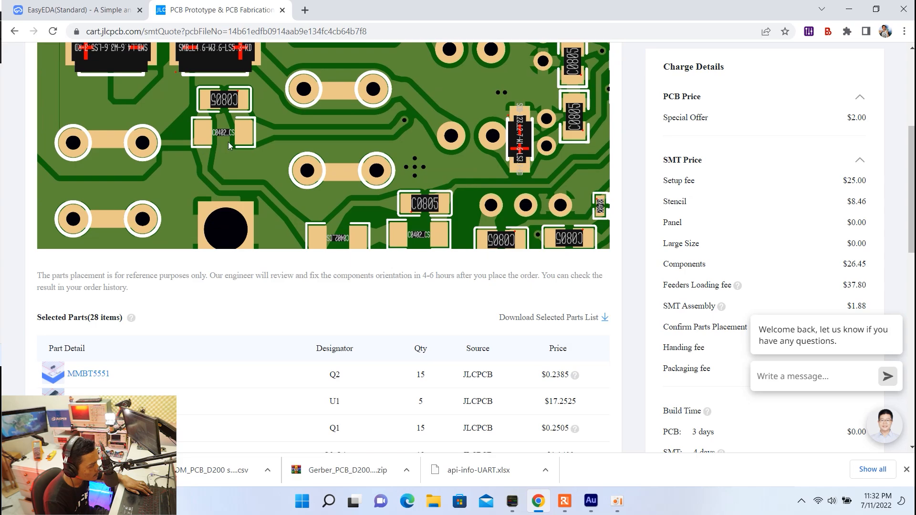
pyautogui.scroll(-2, 227, 134)
pyautogui.moveTo(323, 123); pyautogui.dragTo(202, 163)
pyautogui.scroll(2, 306, 182)
pyautogui.moveTo(307, 181); pyautogui.dragTo(299, 93)
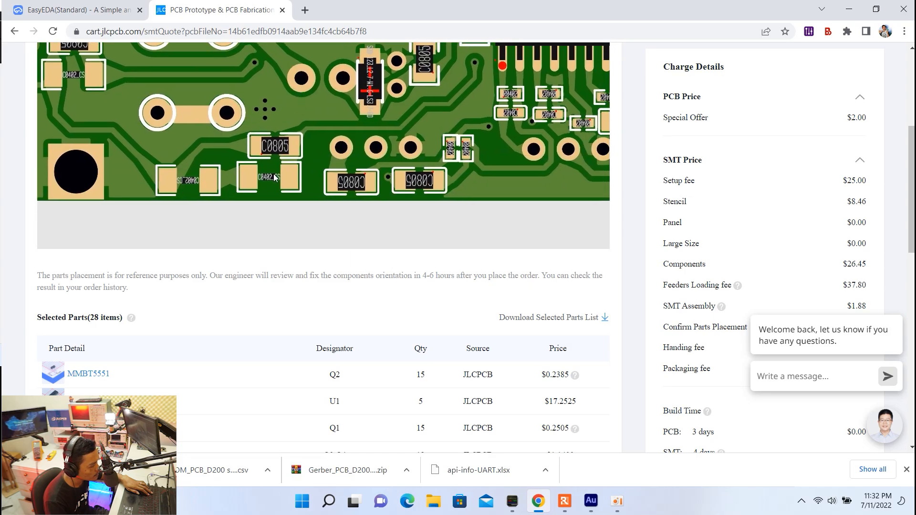
# Step: Examine the C0402 capacitor at the board's right edge and the orientation of the four larger transistors in the preview
pyautogui.scroll(-2, 335, 110)
pyautogui.moveTo(335, 109); pyautogui.dragTo(245, 197)
pyautogui.moveTo(322, 93); pyautogui.dragTo(337, 136)
pyautogui.scroll(2, 406, 153)
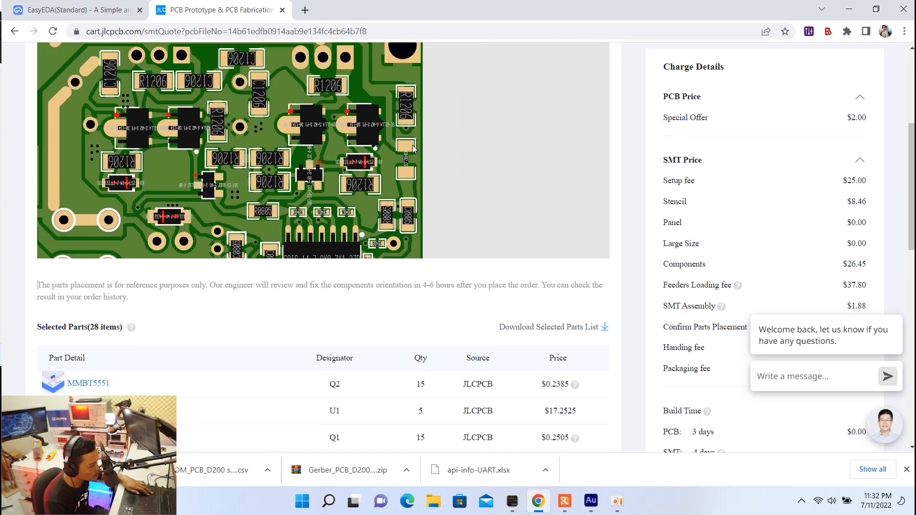
pyautogui.scroll(-2, 410, 184)
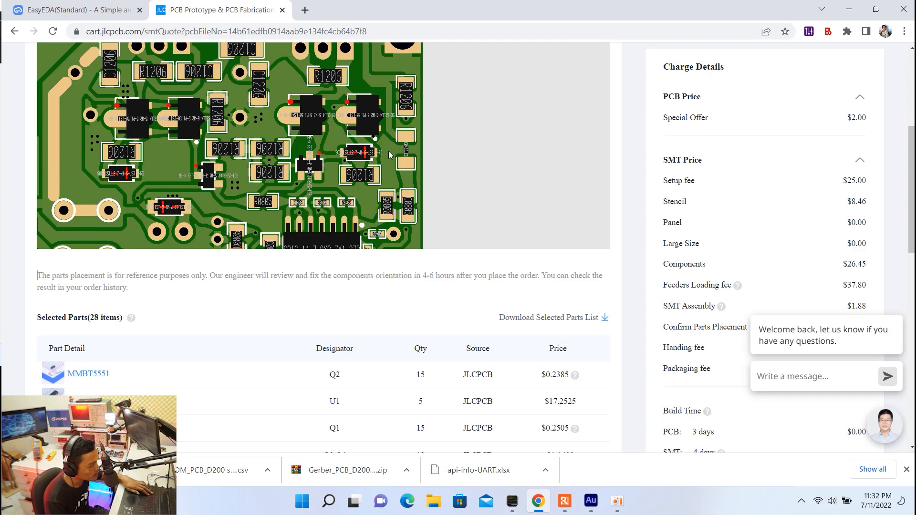
pyautogui.scroll(3, 345, 112)
pyautogui.scroll(-2, 343, 156)
pyautogui.doubleClick(320, 171)
pyautogui.moveTo(275, 170); pyautogui.dragTo(324, 164)
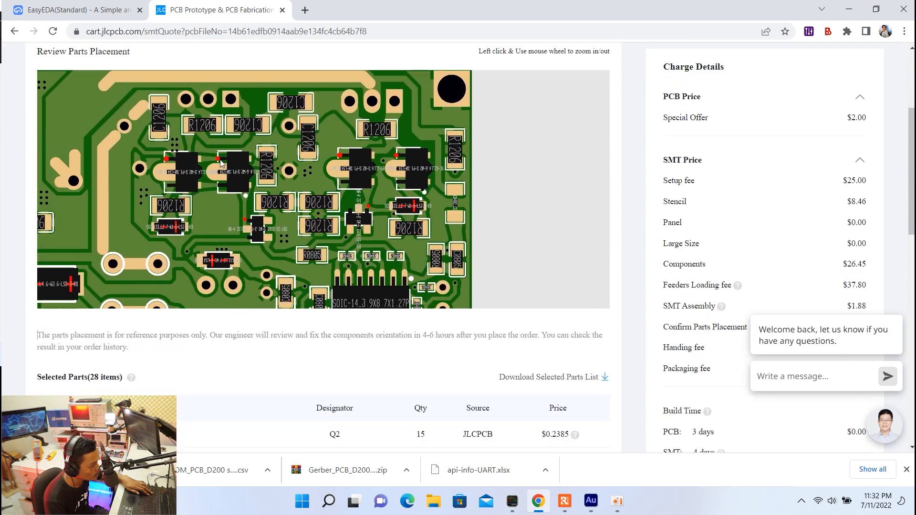
pyautogui.moveTo(220, 163); pyautogui.dragTo(255, 150)
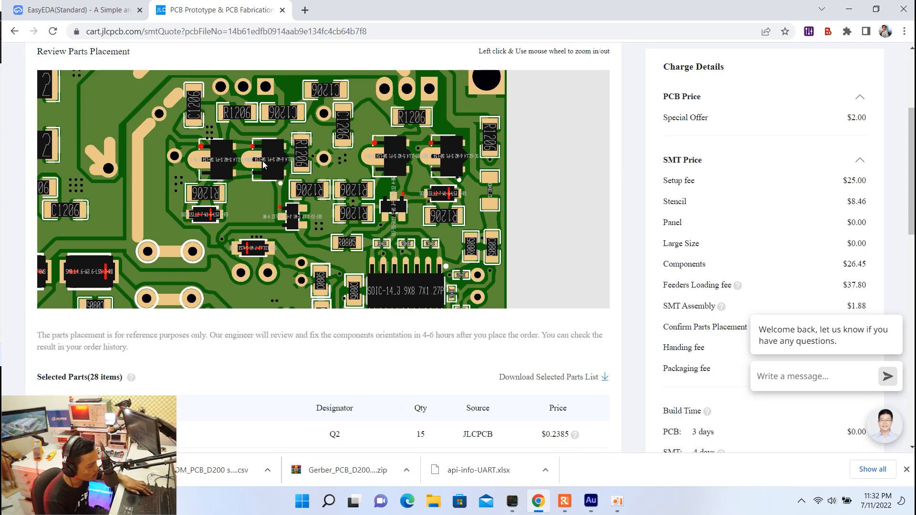
# Step: Expand the complete Selected Parts list and review its part numbers, designators, quantities and prices
pyautogui.scroll(-3, 262, 163)
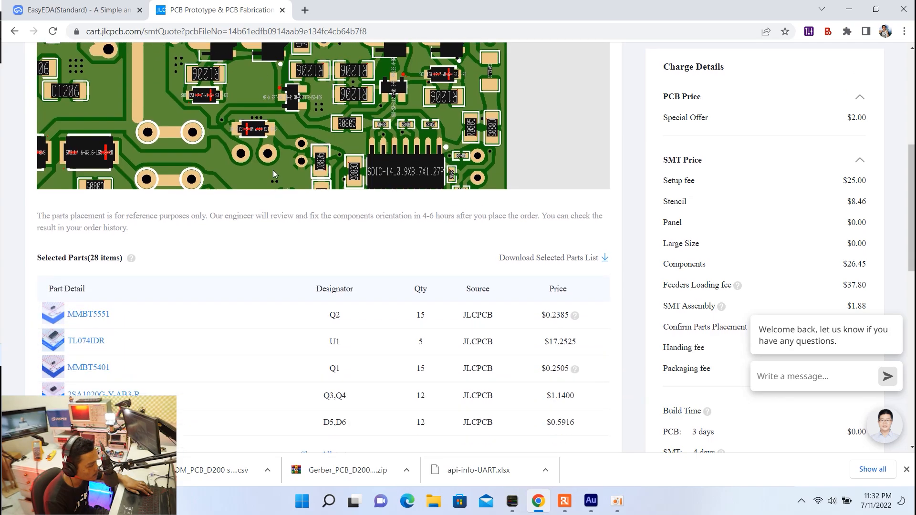
pyautogui.scroll(-3, 274, 189)
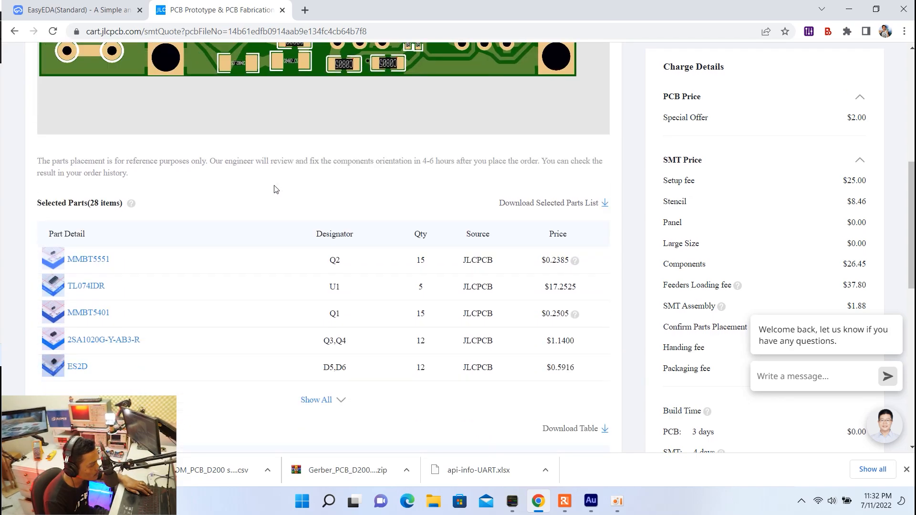
pyautogui.scroll(-2, 155, 205)
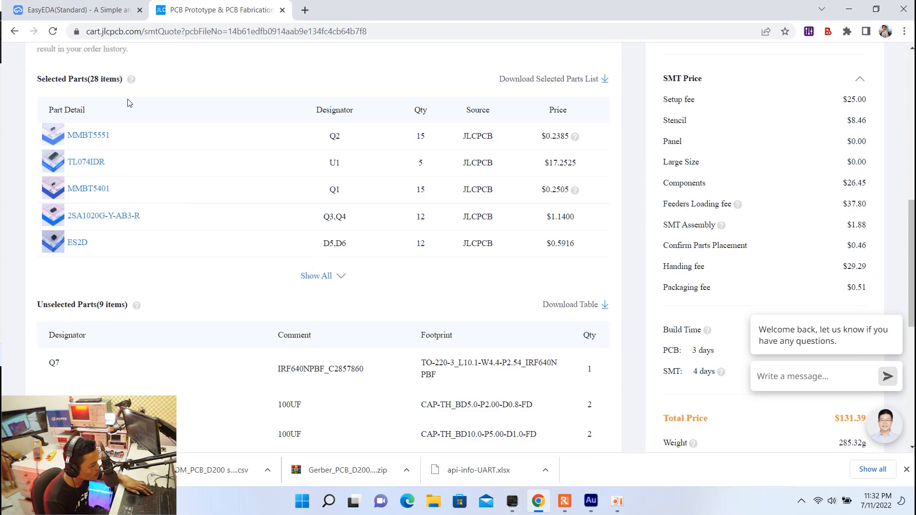
pyautogui.scroll(1, 130, 103)
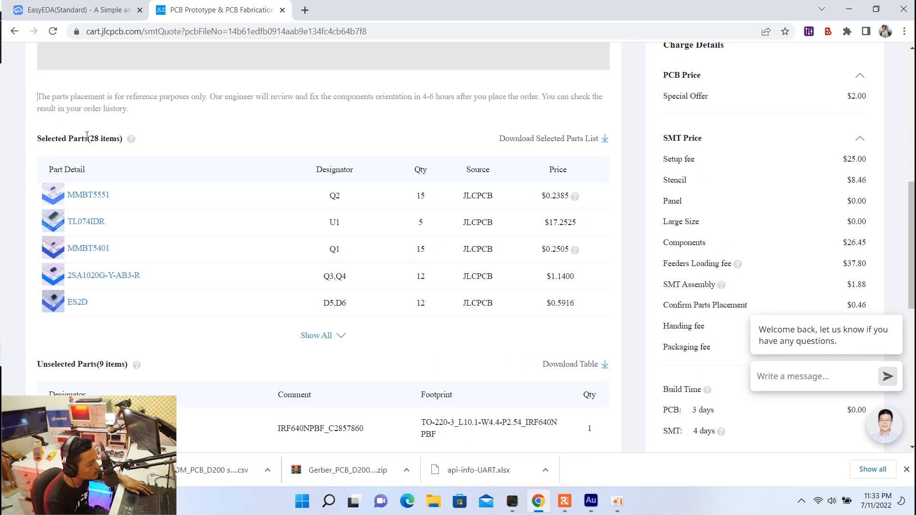
pyautogui.scroll(-1, 171, 175)
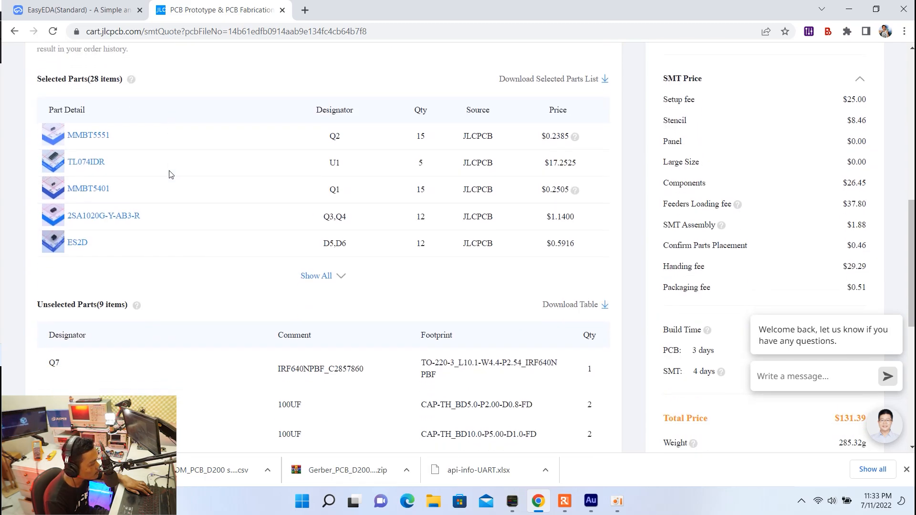
pyautogui.click(340, 277)
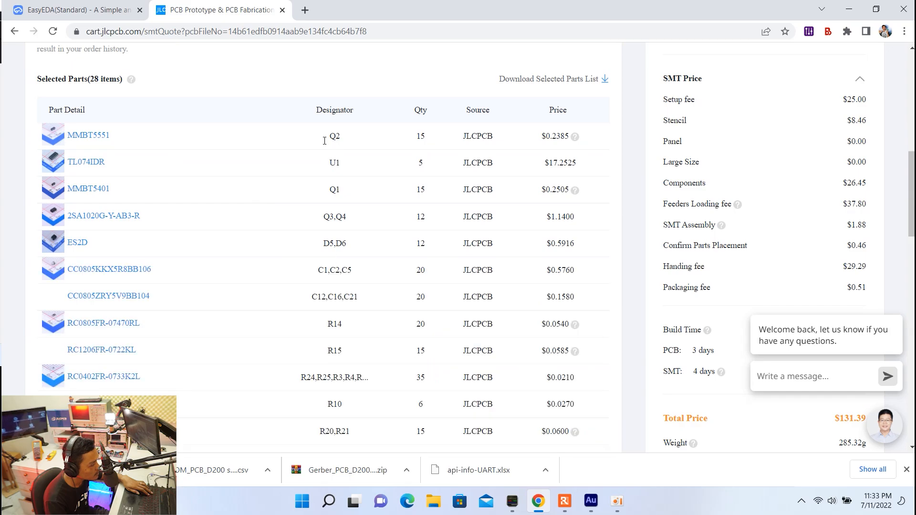
pyautogui.scroll(-2, 292, 142)
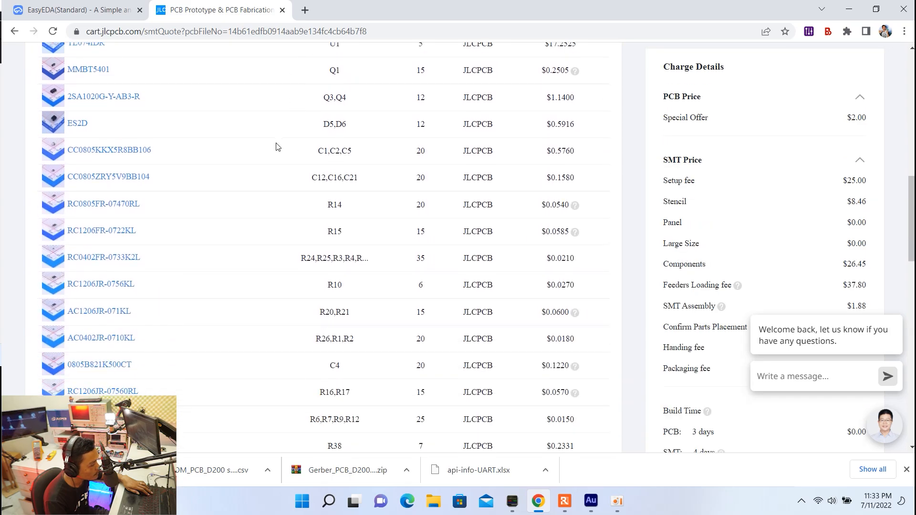
pyautogui.scroll(-6, 330, 233)
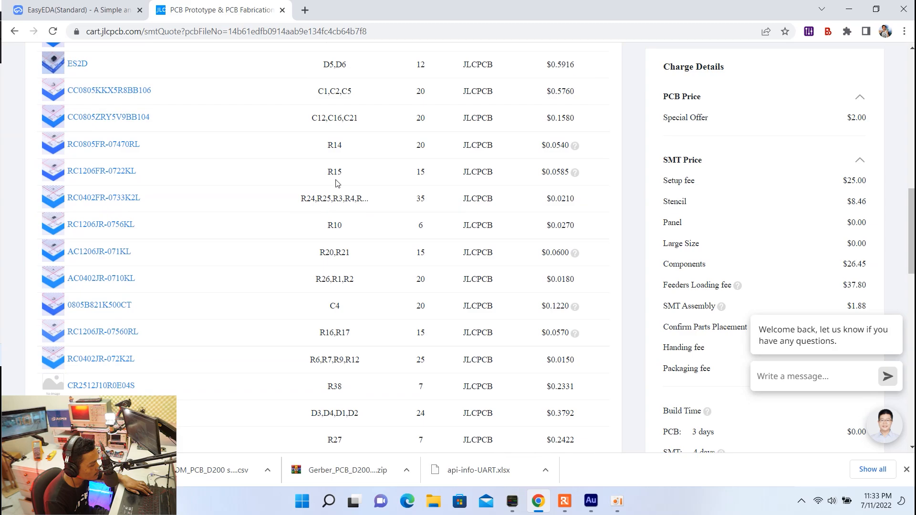
pyautogui.scroll(-1, 315, 165)
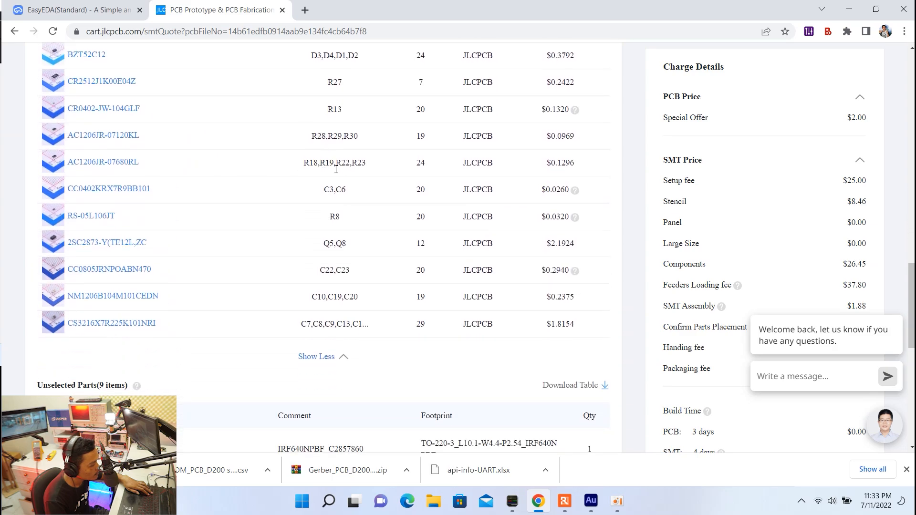
pyautogui.scroll(-1, 302, 190)
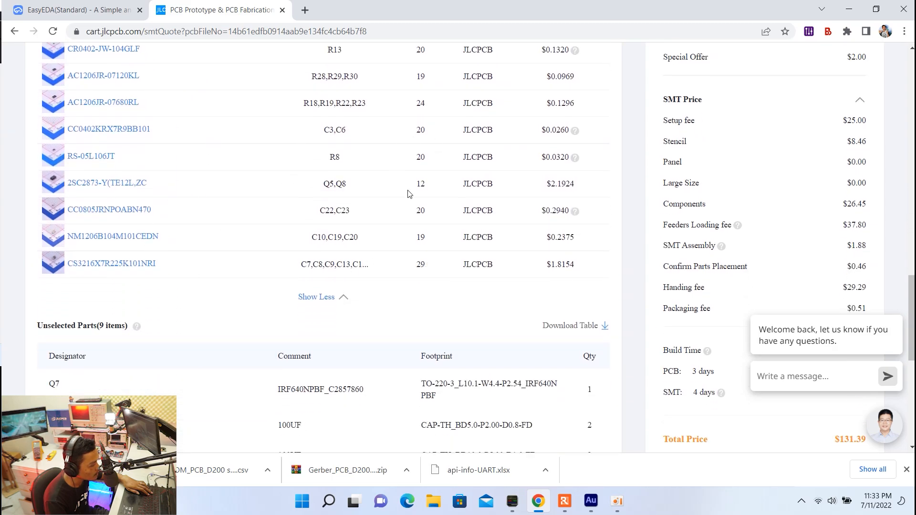
# Step: Recheck the Selected Parts list, then expand the complete Unselected Parts list for review
pyautogui.scroll(12, 411, 182)
pyautogui.scroll(-12, 421, 134)
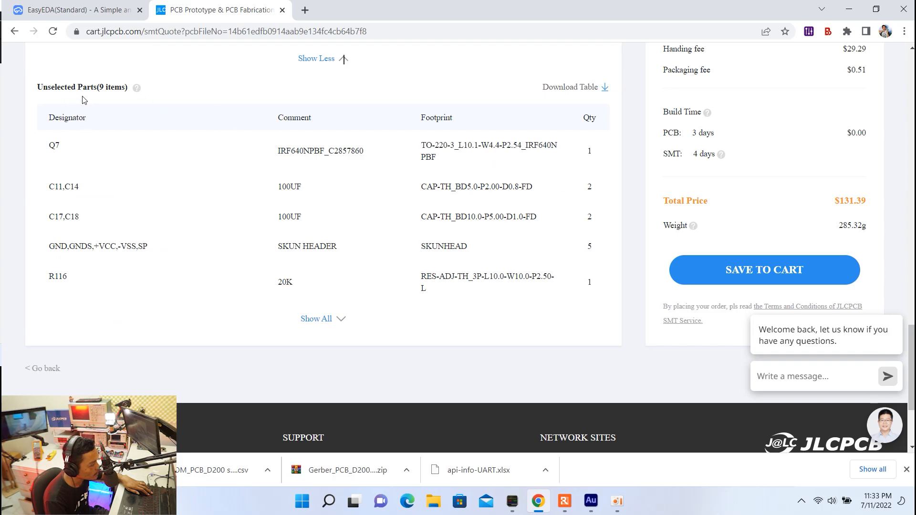
pyautogui.click(339, 319)
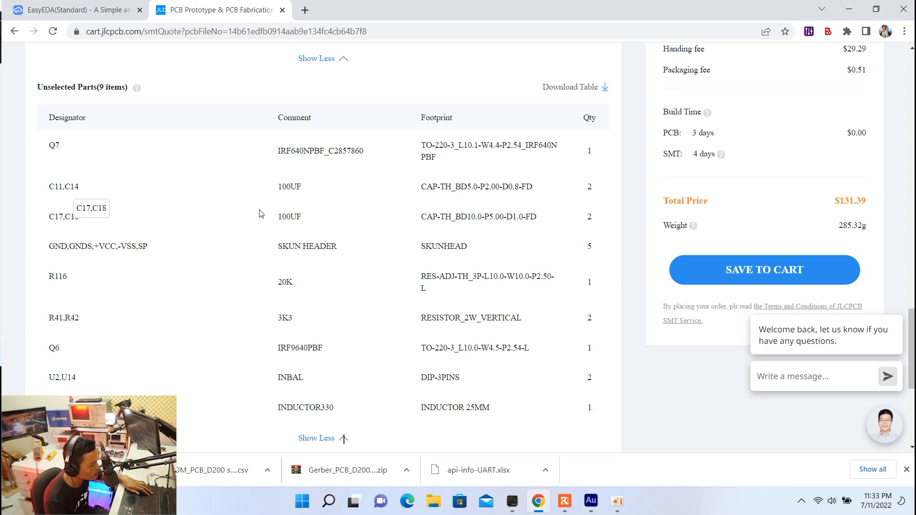
# Step: Switch to EasyEDA, locate capacitor C14 in the D200 smd schematic through the components list, and return to the JLCPCB quote
pyautogui.click(136, 7)
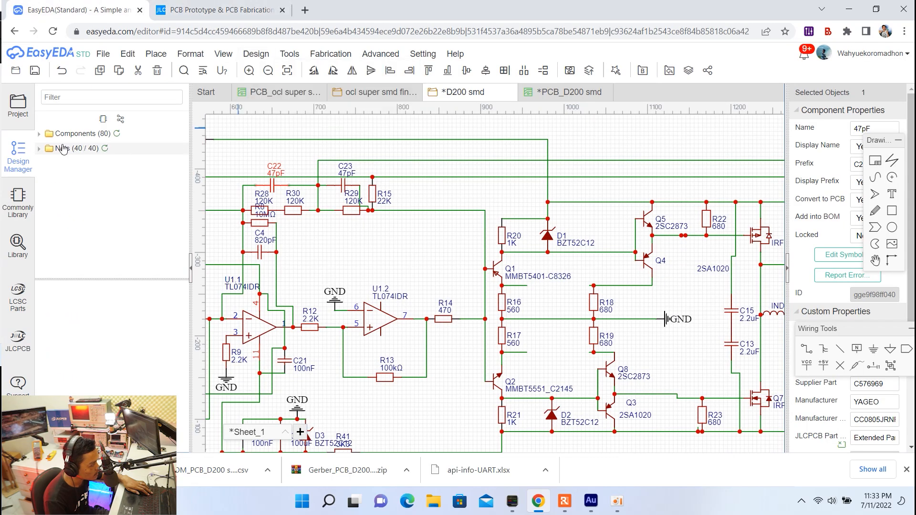
pyautogui.click(18, 104)
pyautogui.click(15, 157)
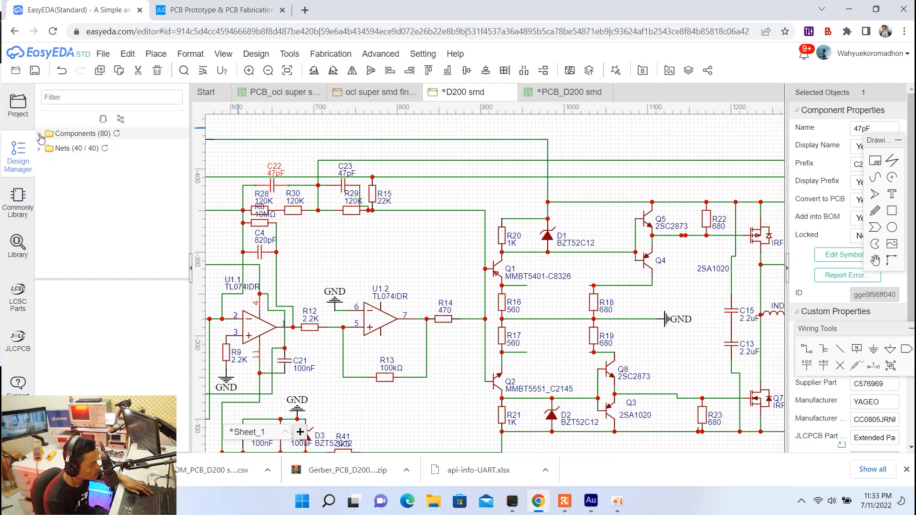
pyautogui.click(40, 134)
pyautogui.scroll(-3, 71, 183)
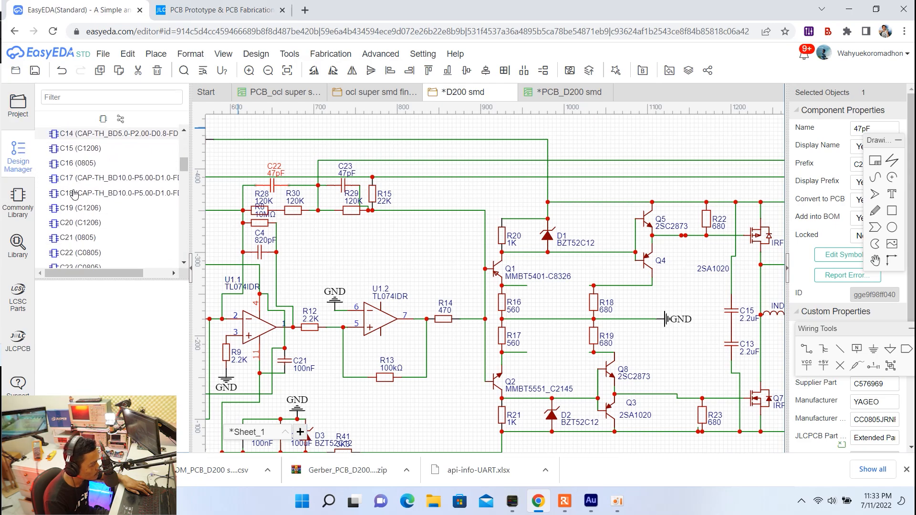
pyautogui.click(72, 193)
pyautogui.moveTo(473, 235); pyautogui.dragTo(390, 188, button='right')
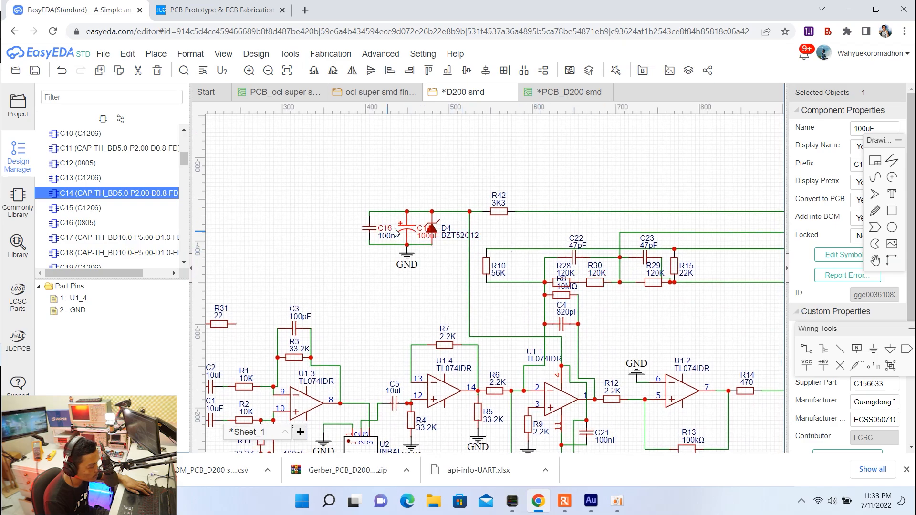
pyautogui.click(161, 5)
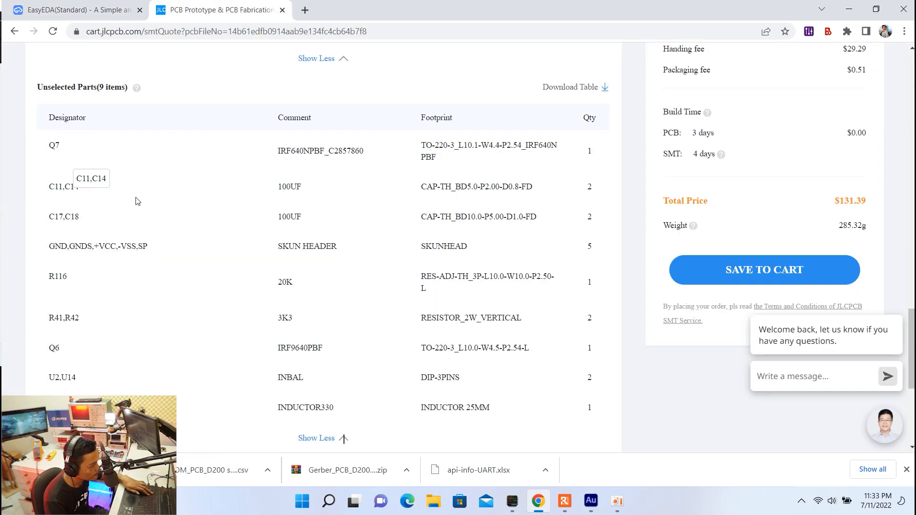
# Step: Switch to EasyEDA, locate capacitor C11 in the schematic and examine it closely, and return to the unselected parts in JLCPCB
pyautogui.click(91, 11)
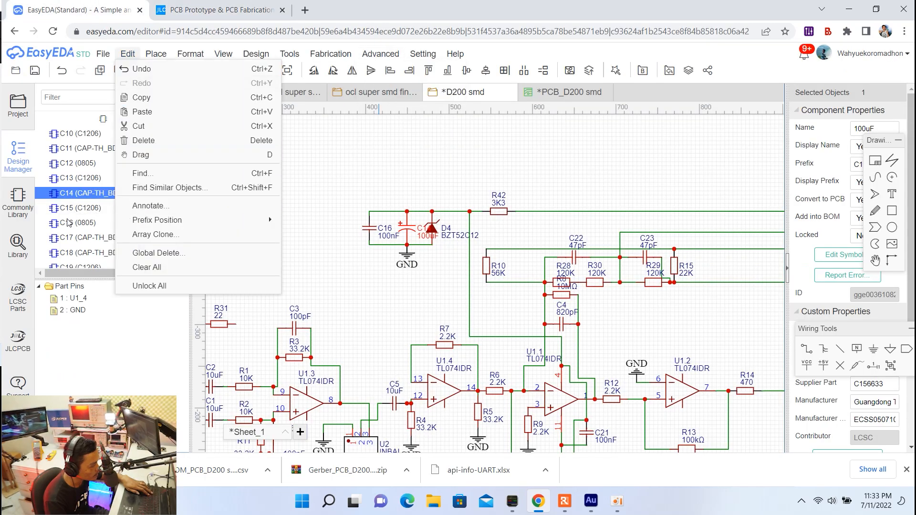
pyautogui.click(78, 151)
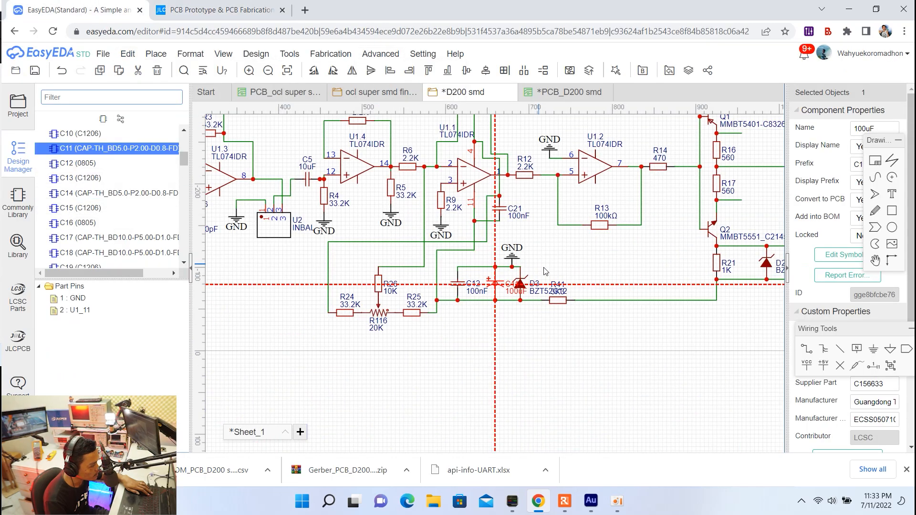
pyautogui.scroll(5, 530, 287)
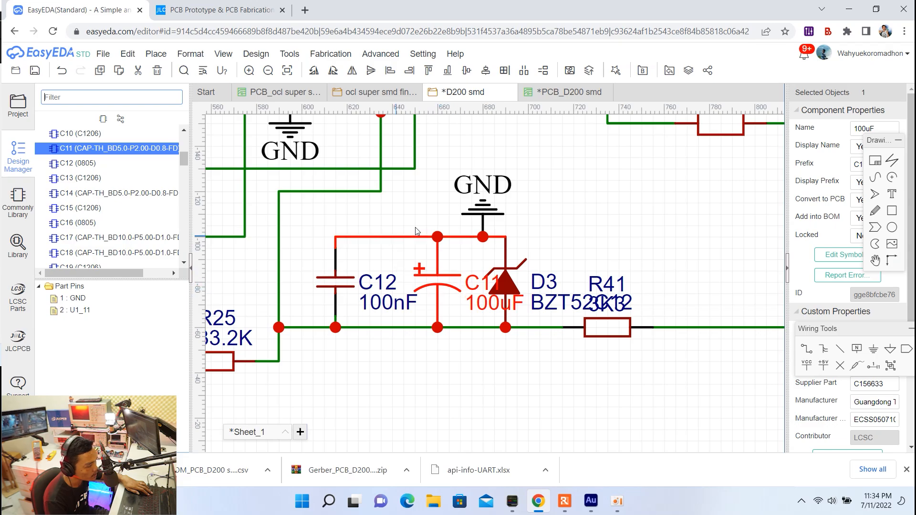
pyautogui.click(216, 10)
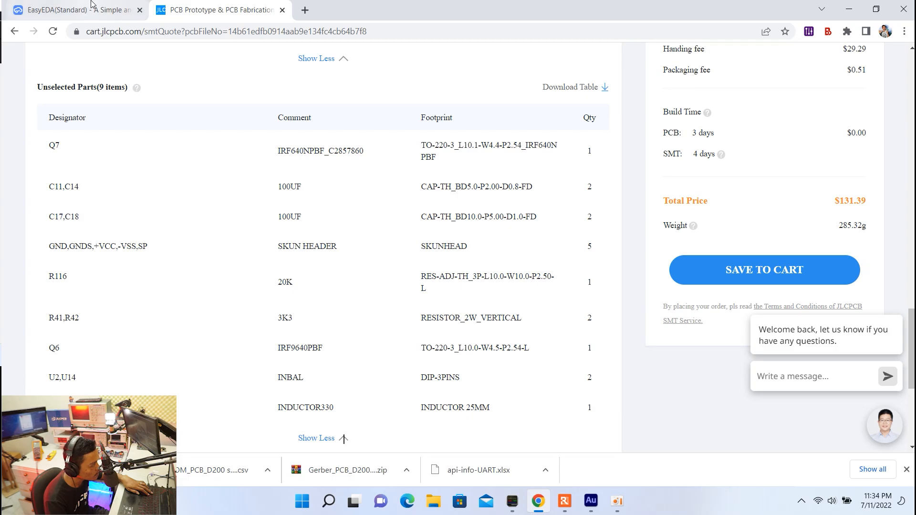
# Step: Switch to EasyEDA, locate resistor R41 in the schematic through the components list, and return to the JLCPCB quote
pyautogui.click(79, 10)
pyautogui.scroll(-2, 70, 217)
pyautogui.scroll(-5, 70, 217)
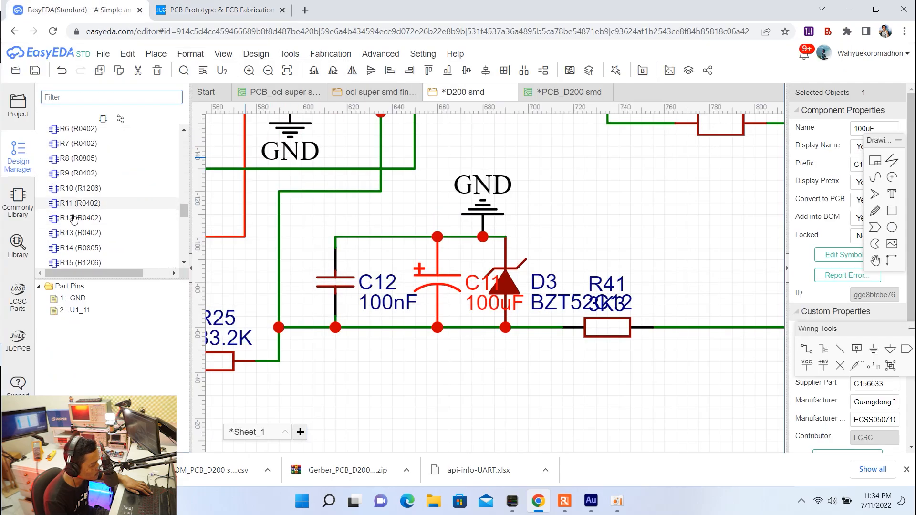
pyautogui.click(84, 163)
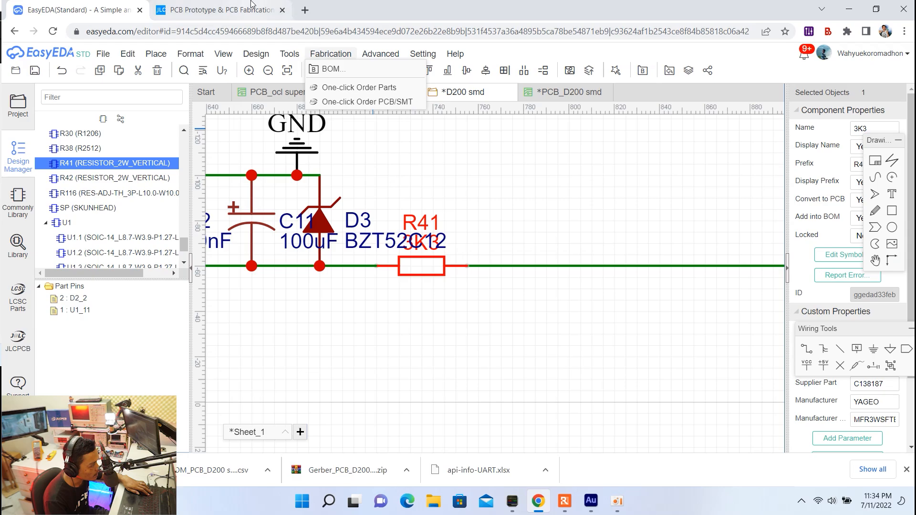
pyautogui.click(197, 5)
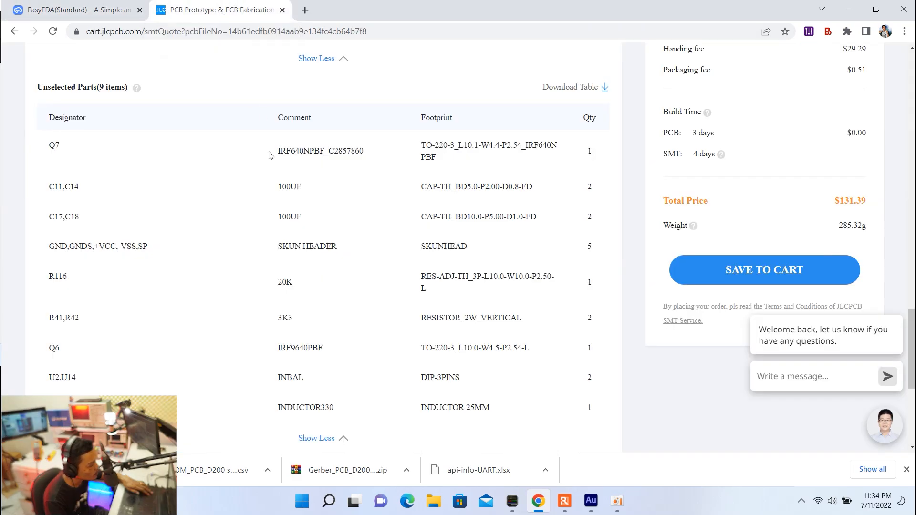
# Step: Review the Unselected Parts list, the placement preview and the Selected Parts list once more in the assembly quote
pyautogui.scroll(-1, 268, 263)
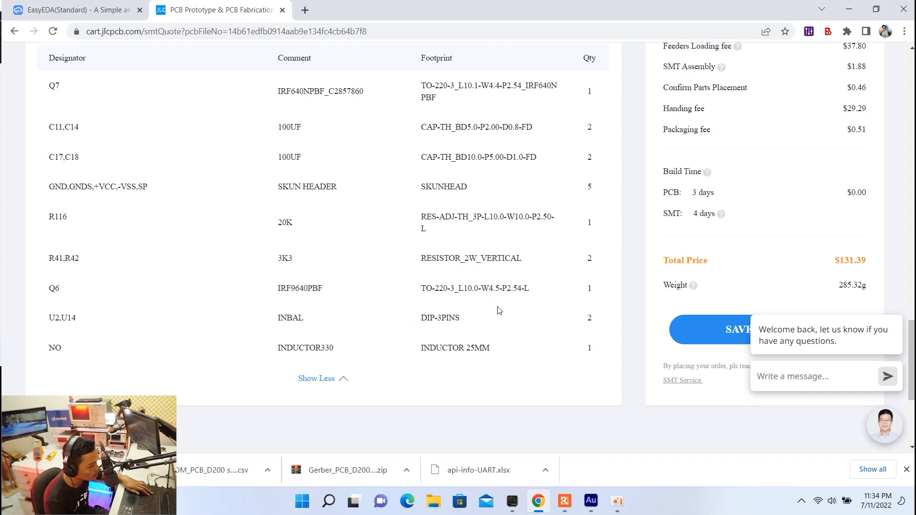
pyautogui.scroll(10, 438, 305)
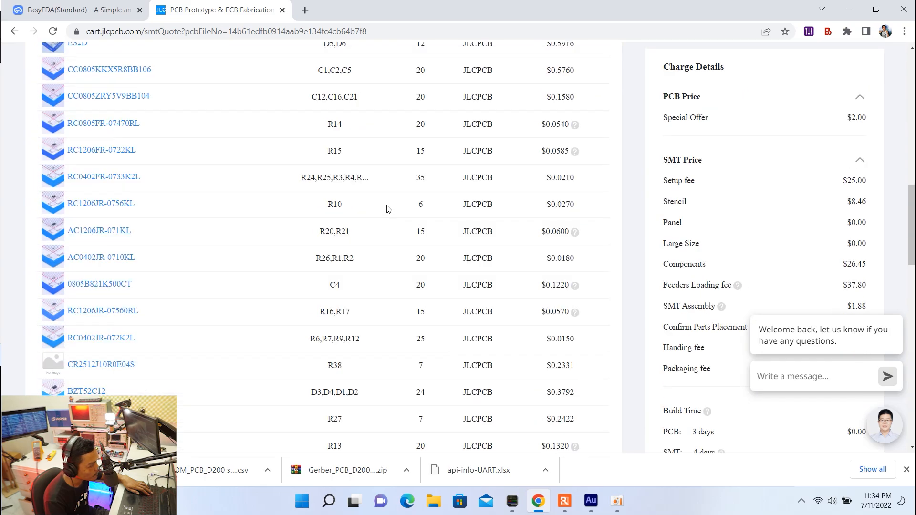
pyautogui.scroll(15, 387, 209)
pyautogui.scroll(-7, 393, 198)
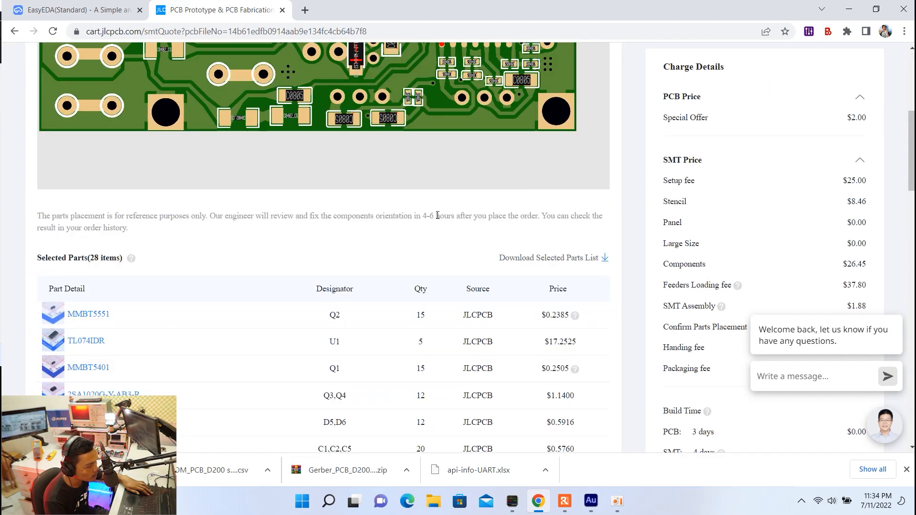
pyautogui.scroll(-6, 487, 228)
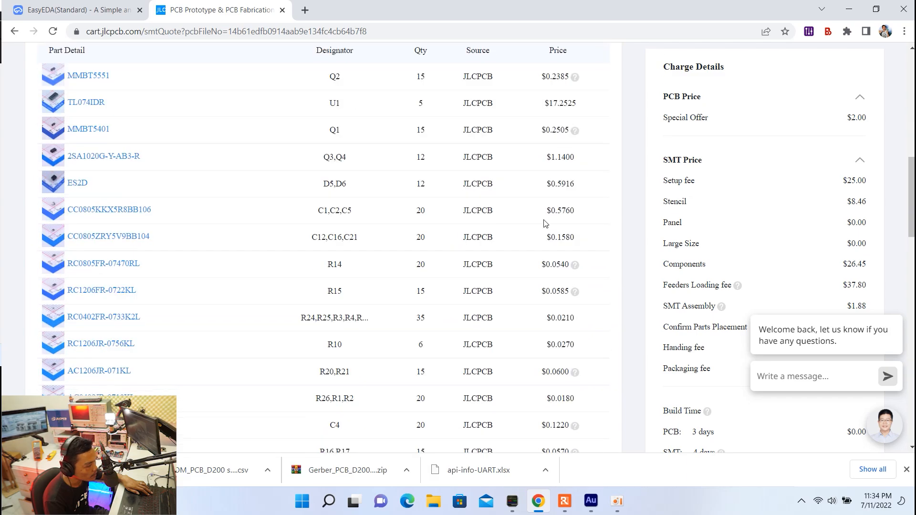
pyautogui.scroll(-11, 767, 220)
pyautogui.scroll(-9, 733, 248)
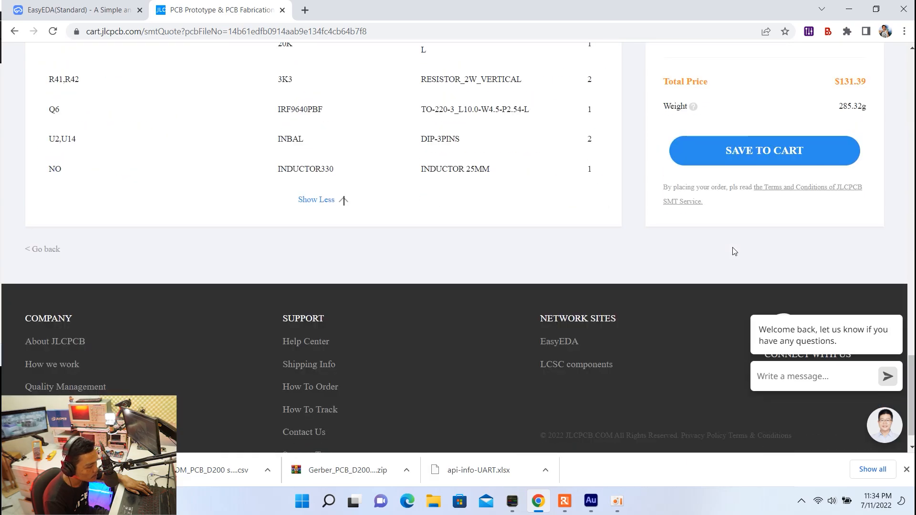
# Step: Examine the total price of the assembly quote together with the itemised SMT fees and build times in the charge details
pyautogui.scroll(1, 834, 150)
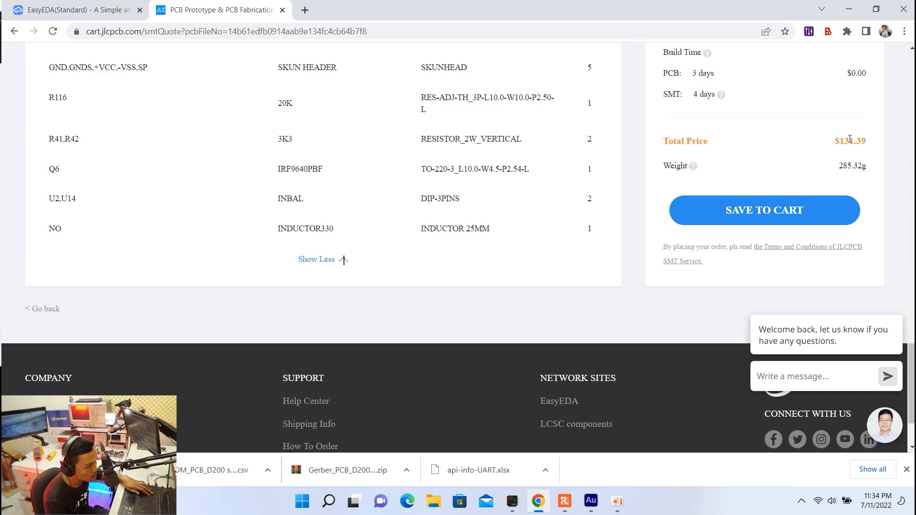
pyautogui.moveTo(841, 138); pyautogui.dragTo(869, 142)
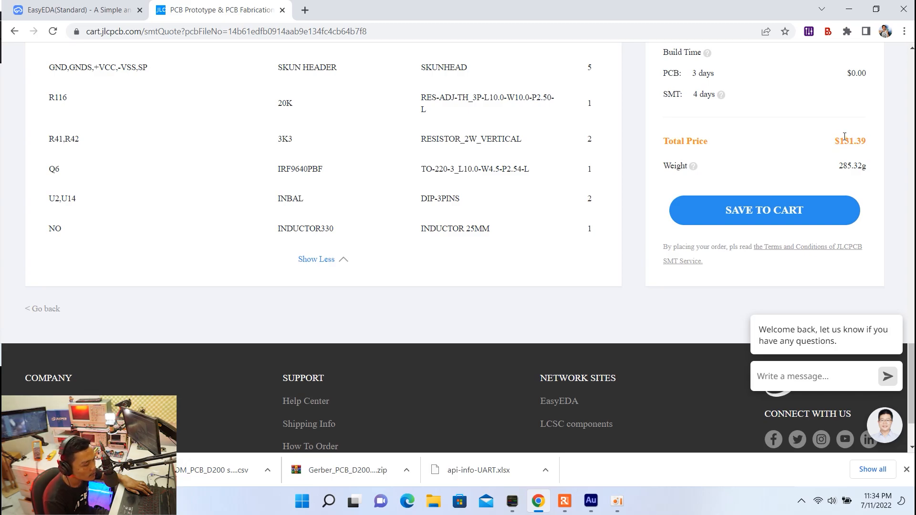
pyautogui.moveTo(843, 137); pyautogui.dragTo(865, 140)
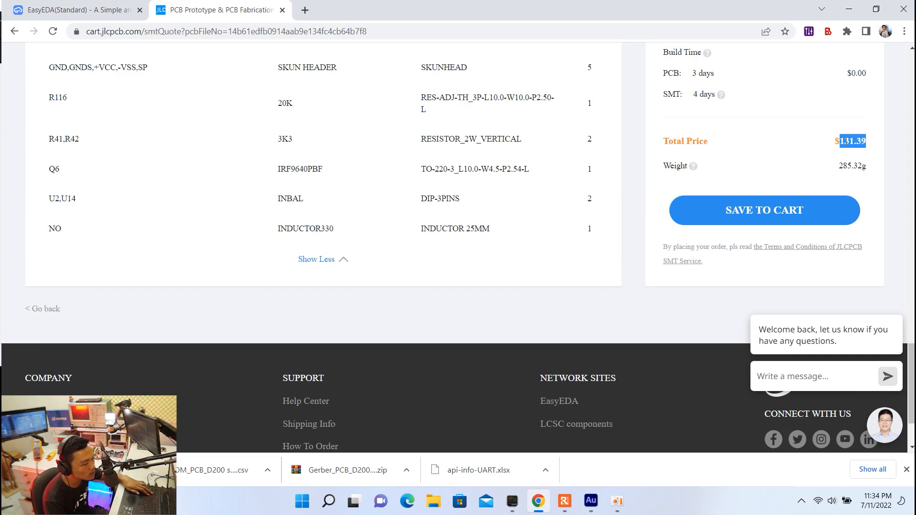
pyautogui.click(636, 179)
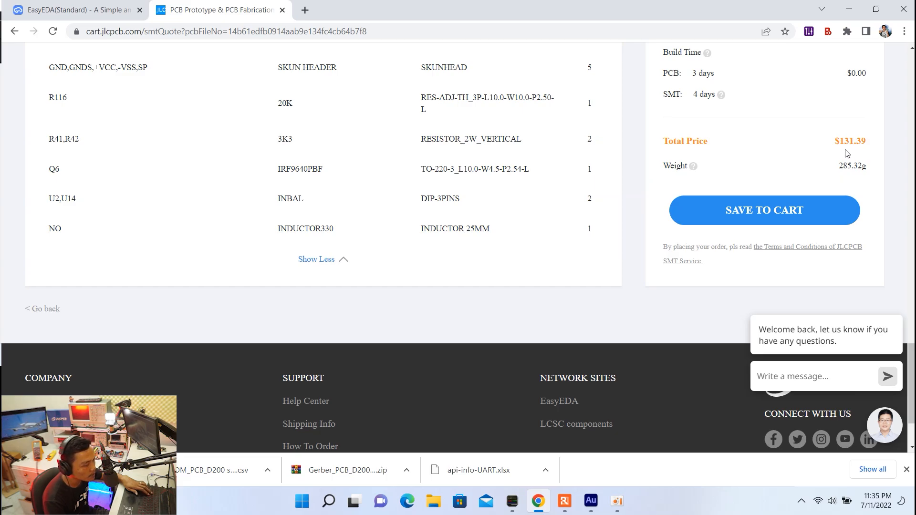
pyautogui.scroll(1, 618, 162)
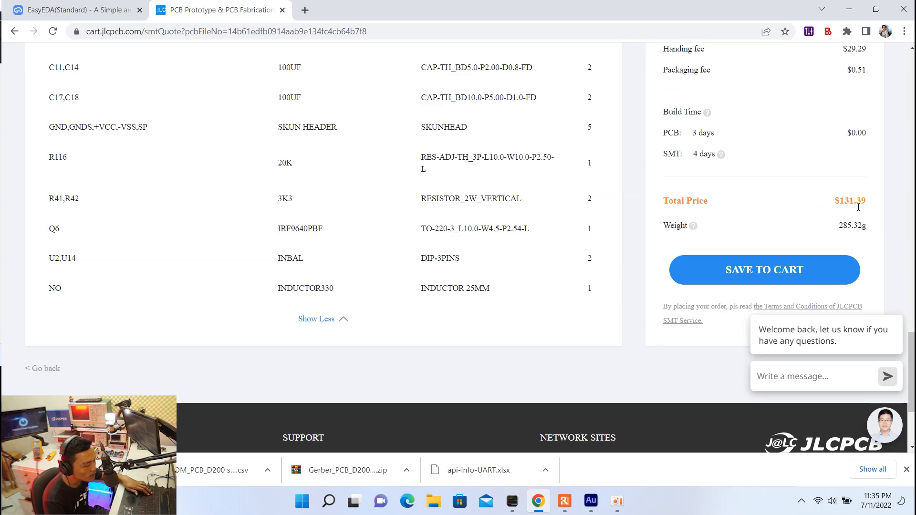
pyautogui.scroll(1, 838, 239)
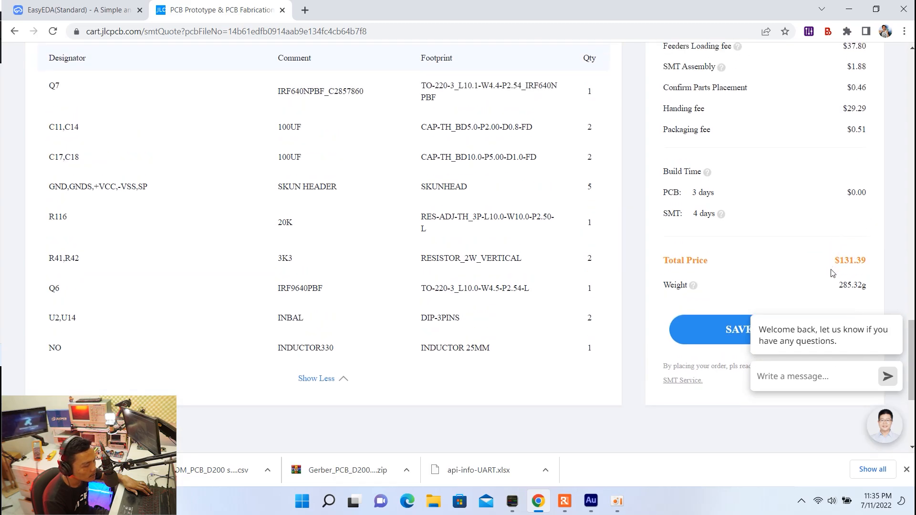
pyautogui.scroll(2, 792, 276)
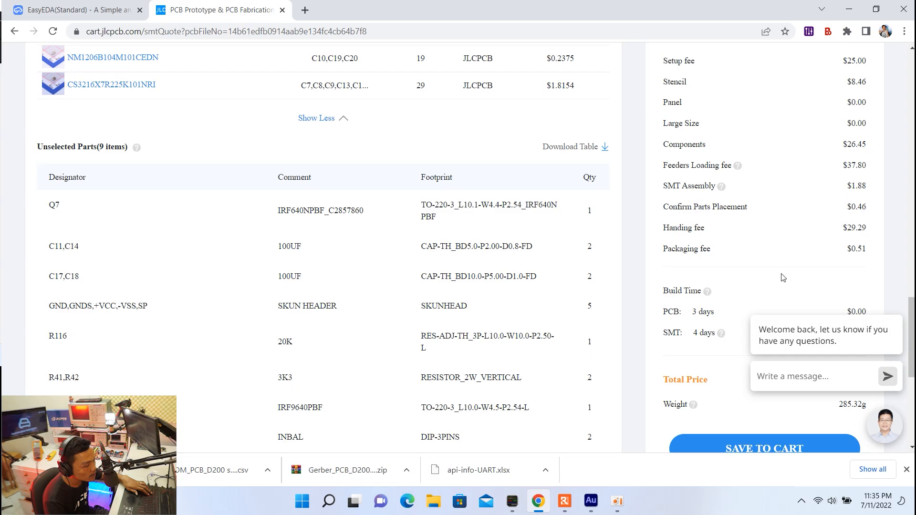
pyautogui.scroll(-3, 626, 278)
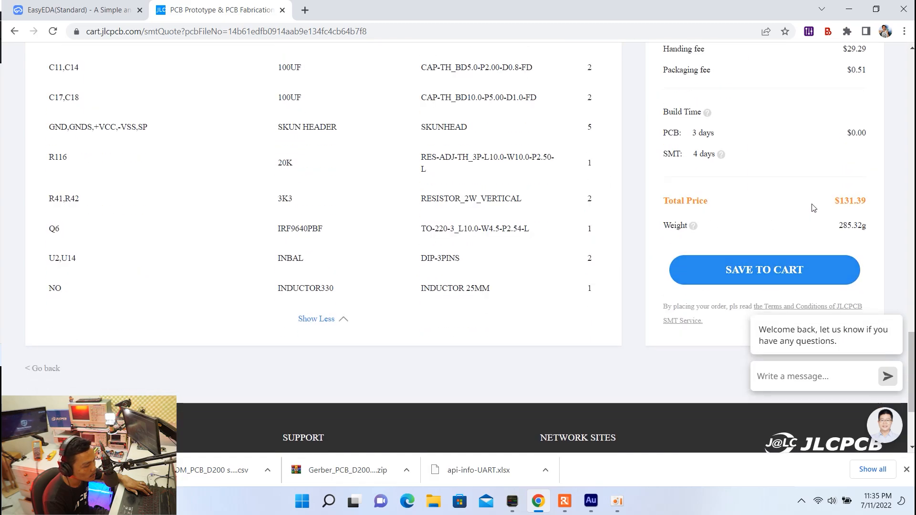
pyautogui.moveTo(844, 203); pyautogui.dragTo(865, 203)
pyautogui.click(848, 203)
pyautogui.click(872, 203)
pyautogui.scroll(2, 784, 239)
pyautogui.scroll(-2, 779, 251)
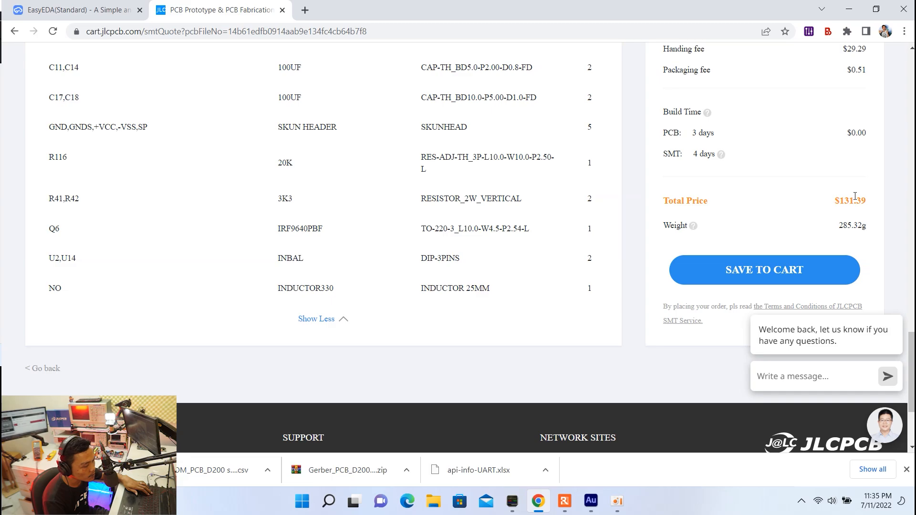
pyautogui.scroll(2, 846, 214)
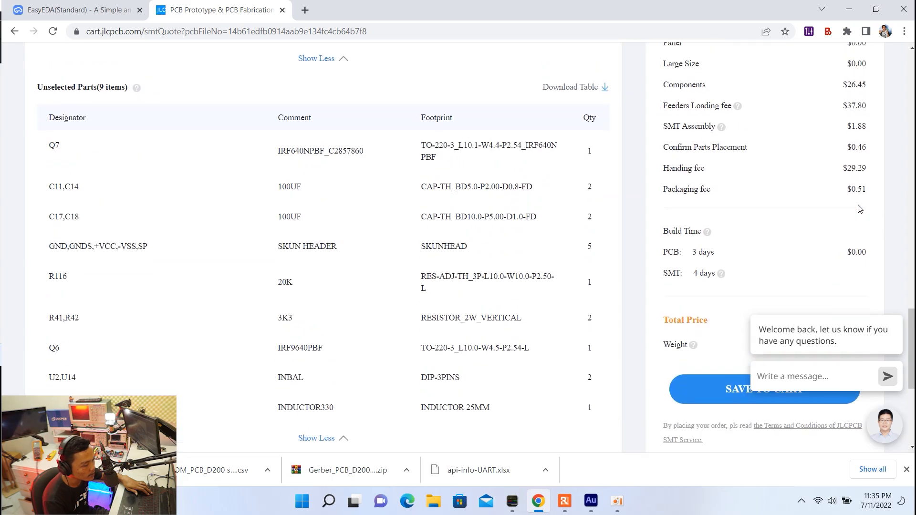
pyautogui.scroll(-5, 764, 206)
pyautogui.scroll(8, 819, 218)
pyautogui.scroll(-10, 819, 219)
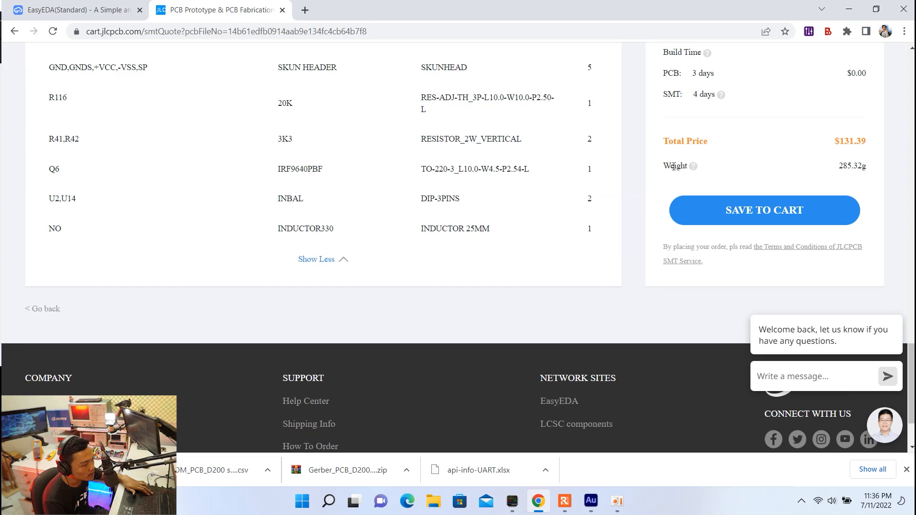
# Step: Save the assembly quote to the cart and select only the Gerber_PCB_D200 smd (2) order for checkout
pyautogui.scroll(-2, 668, 189)
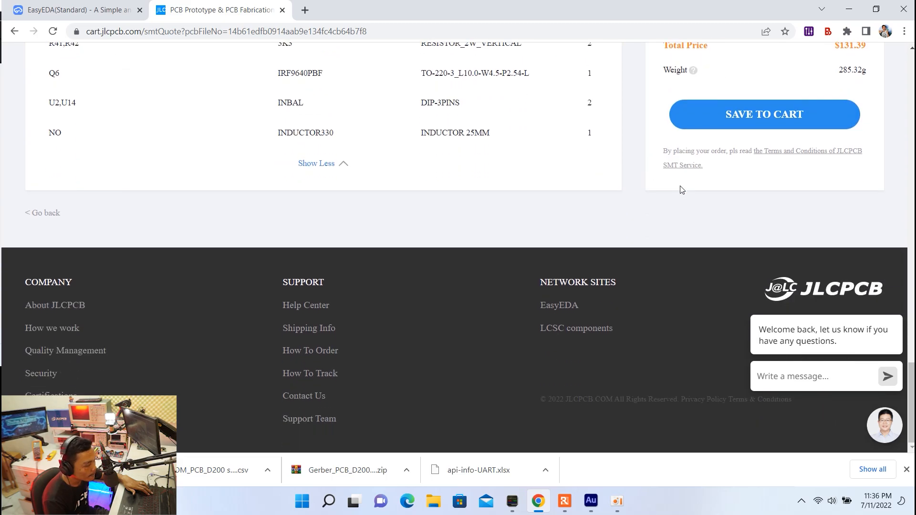
pyautogui.click(754, 118)
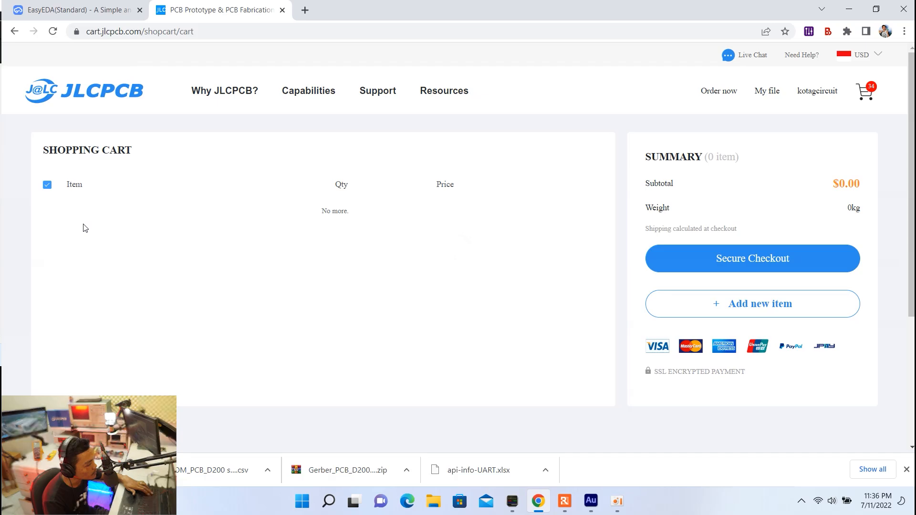
pyautogui.click(51, 187)
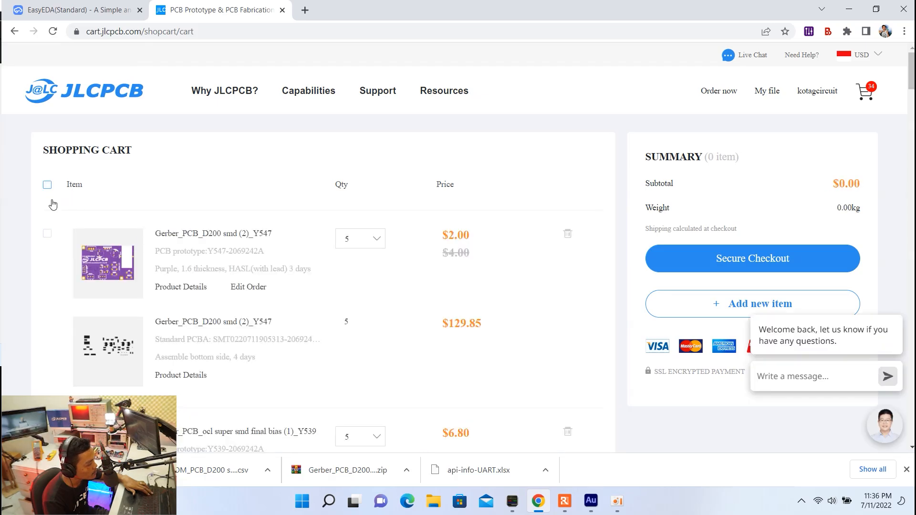
pyautogui.scroll(-1, 50, 200)
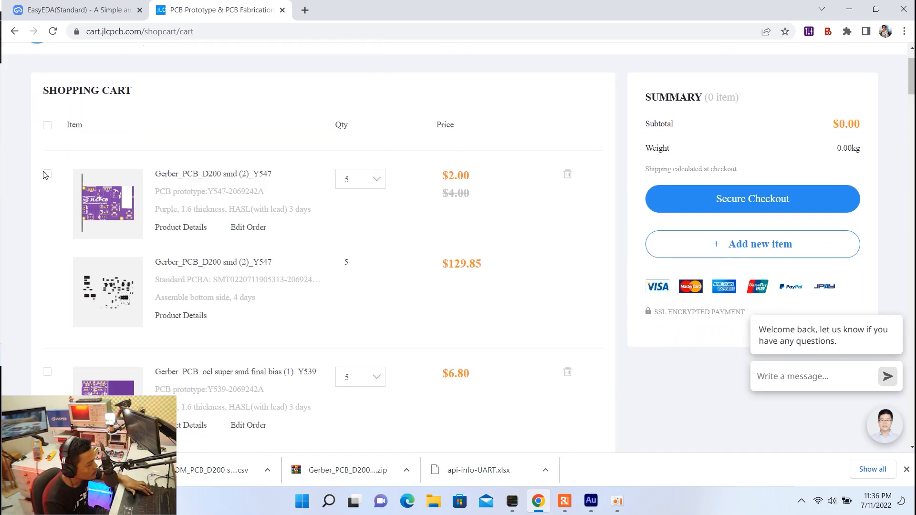
pyautogui.click(46, 175)
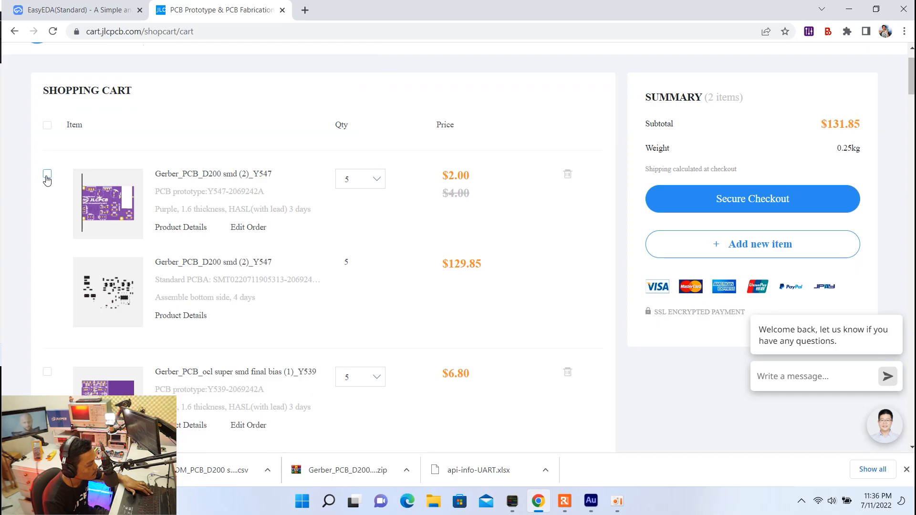
# Step: Review the D200 board and assembly entries in the shopping cart and look through the older and expired orders below them
pyautogui.scroll(1, 329, 215)
pyautogui.moveTo(324, 251); pyautogui.dragTo(351, 224)
pyautogui.click(309, 192)
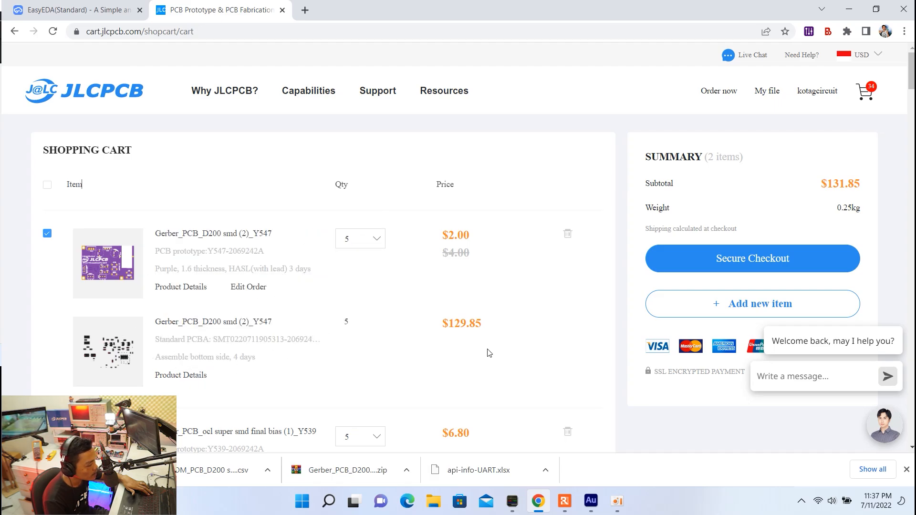
pyautogui.scroll(-9, 361, 314)
pyautogui.scroll(2, 318, 235)
pyautogui.scroll(-4, 372, 205)
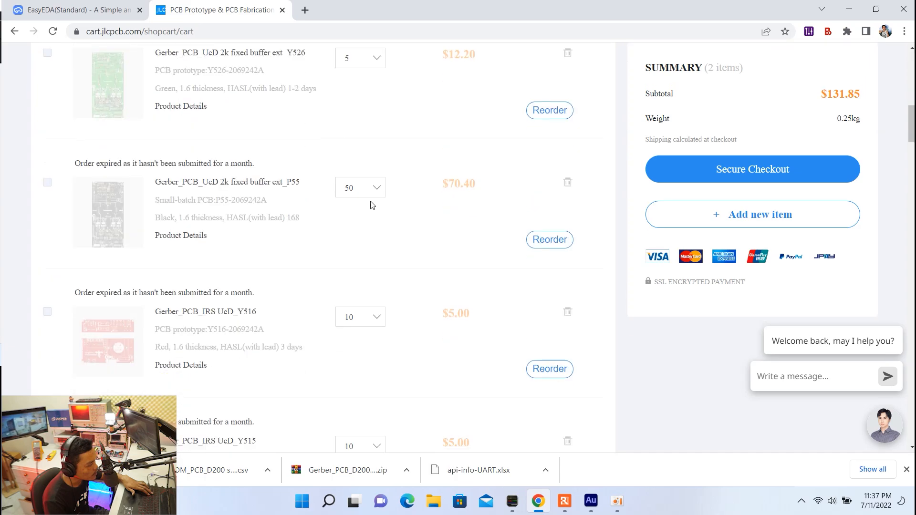
pyautogui.scroll(1, 415, 179)
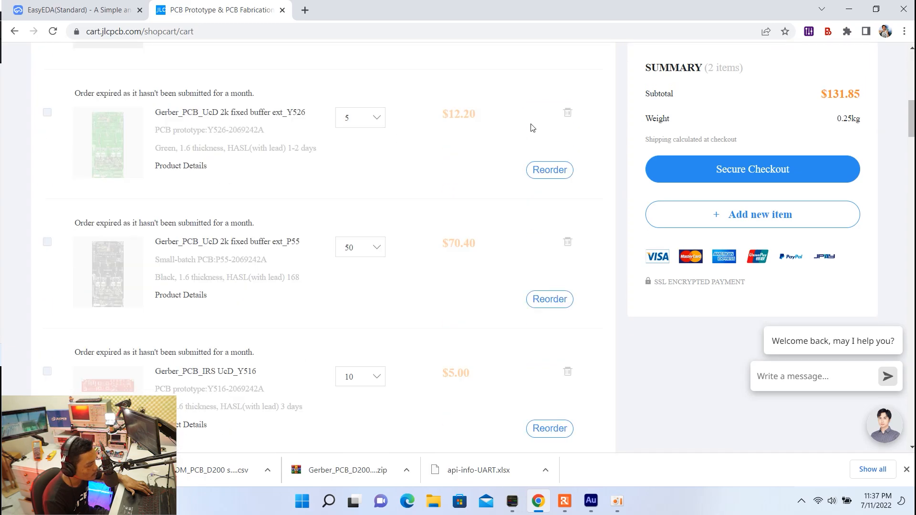
pyautogui.scroll(4, 512, 231)
pyautogui.scroll(-2, 475, 229)
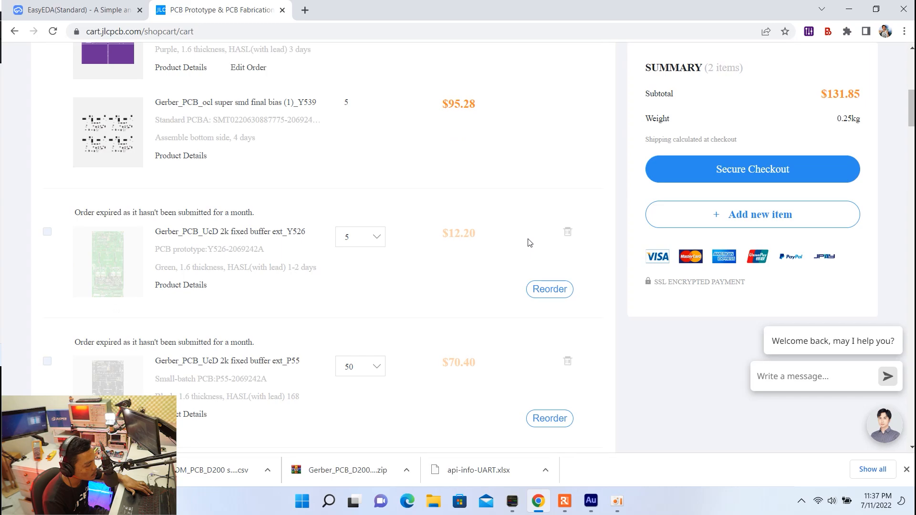
pyautogui.scroll(8, 528, 243)
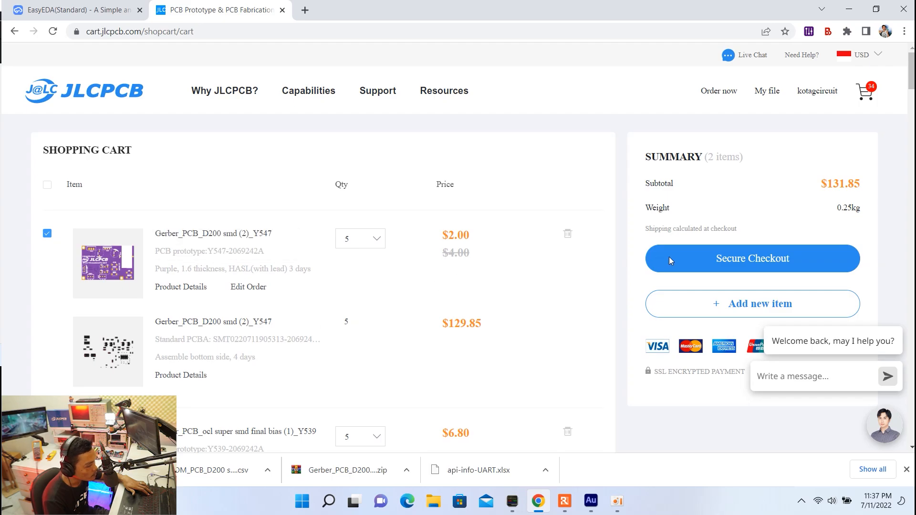
# Step: Proceed to secure checkout and continue with the default shipping address, keeping billing the same as the shipping address
pyautogui.click(713, 262)
pyautogui.scroll(-1, 138, 113)
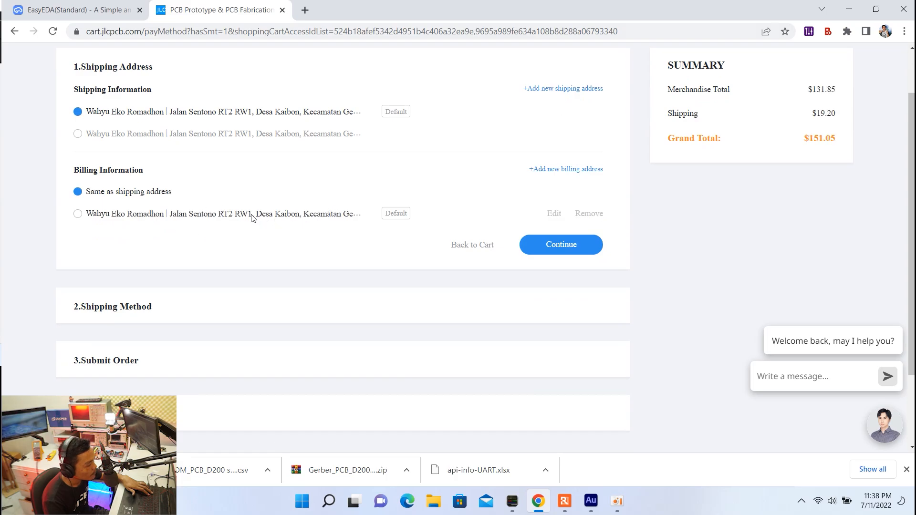
pyautogui.scroll(1, 262, 231)
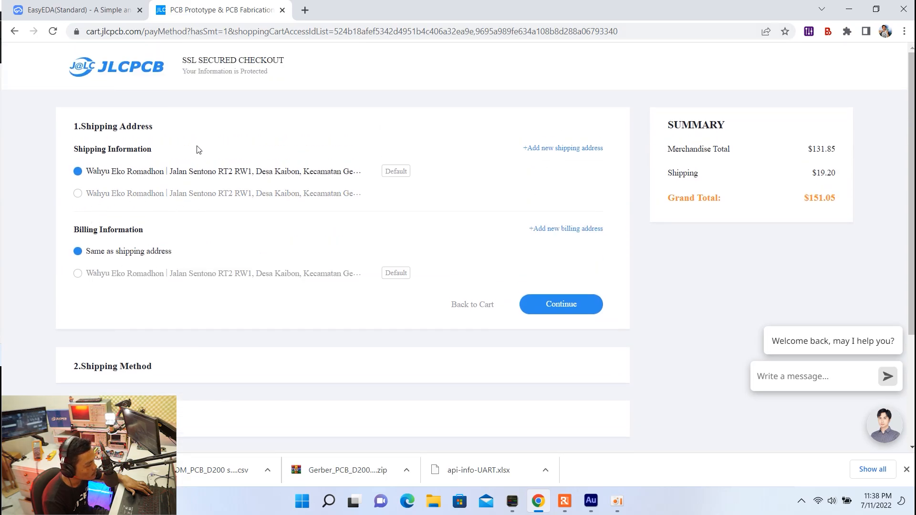
pyautogui.scroll(-2, 565, 292)
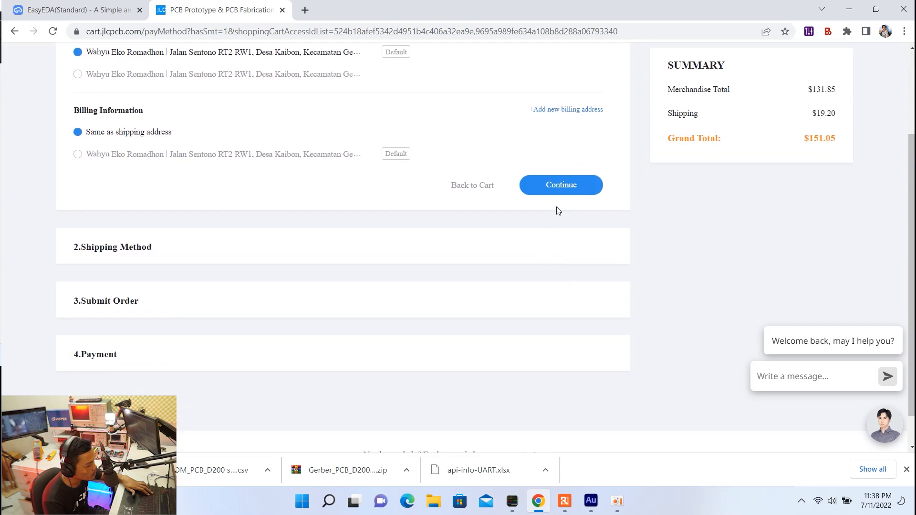
pyautogui.click(572, 194)
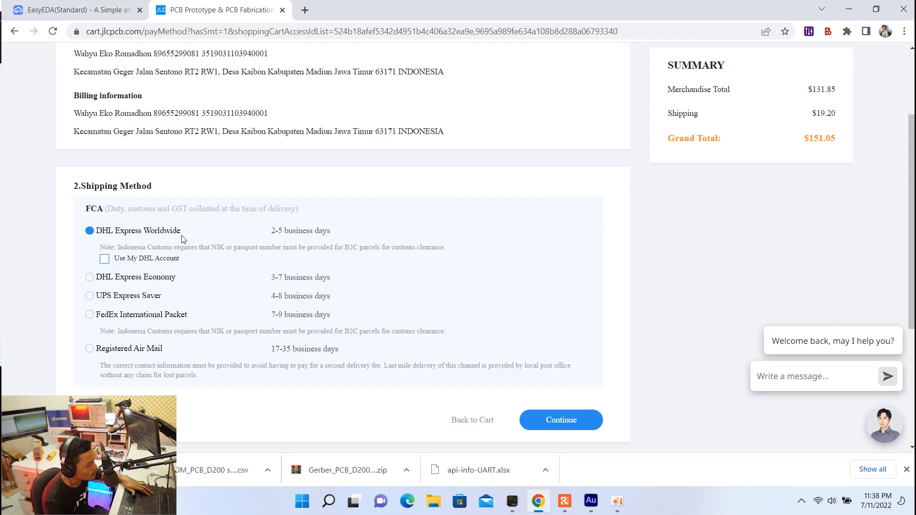
# Step: Compare the shipping cost of DHL Express Economy and Registered Air Mail, and choose DHL Express Economy as the shipping method
pyautogui.click(90, 279)
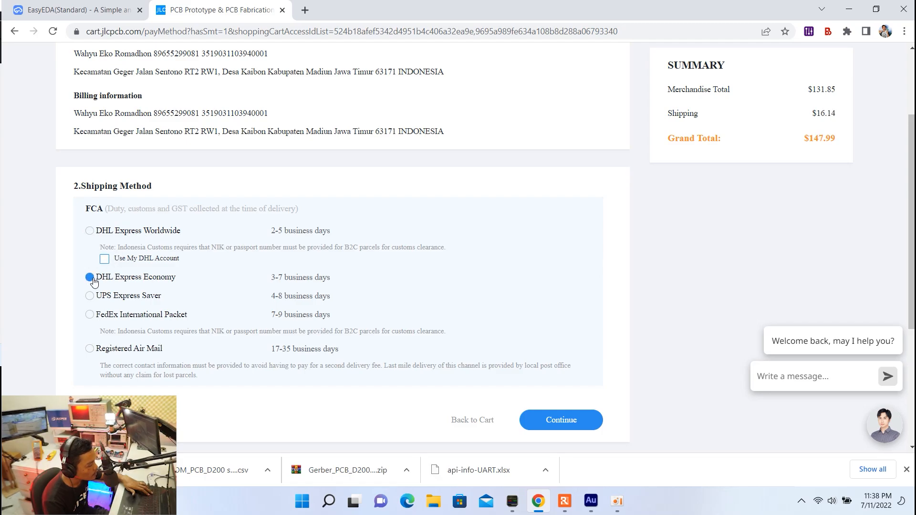
pyautogui.click(90, 231)
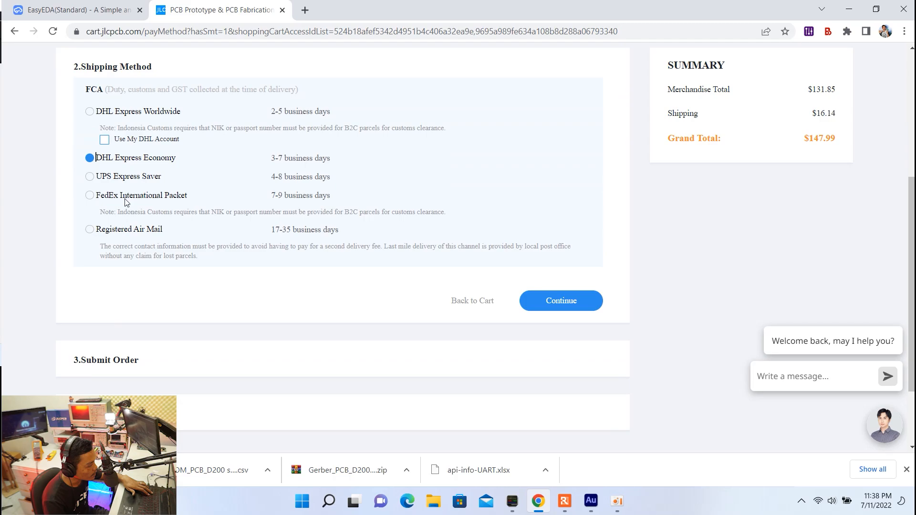
pyautogui.click(90, 231)
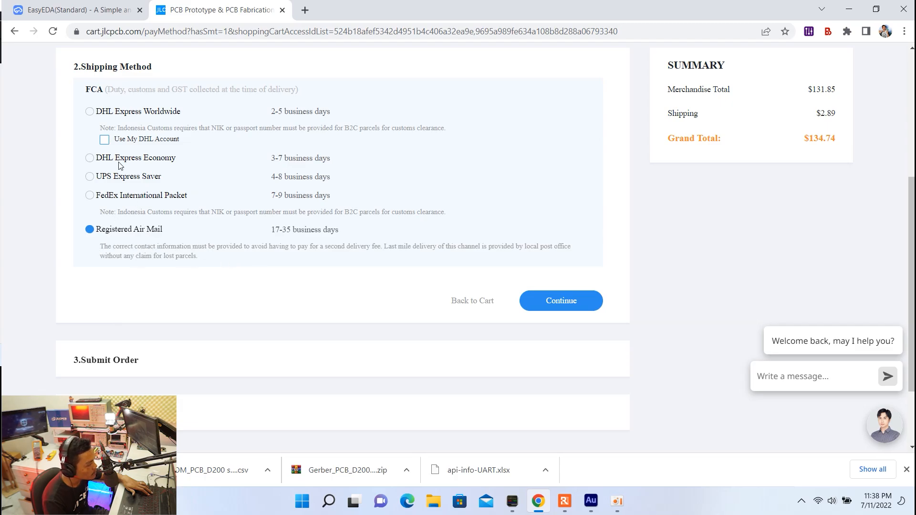
pyautogui.click(91, 159)
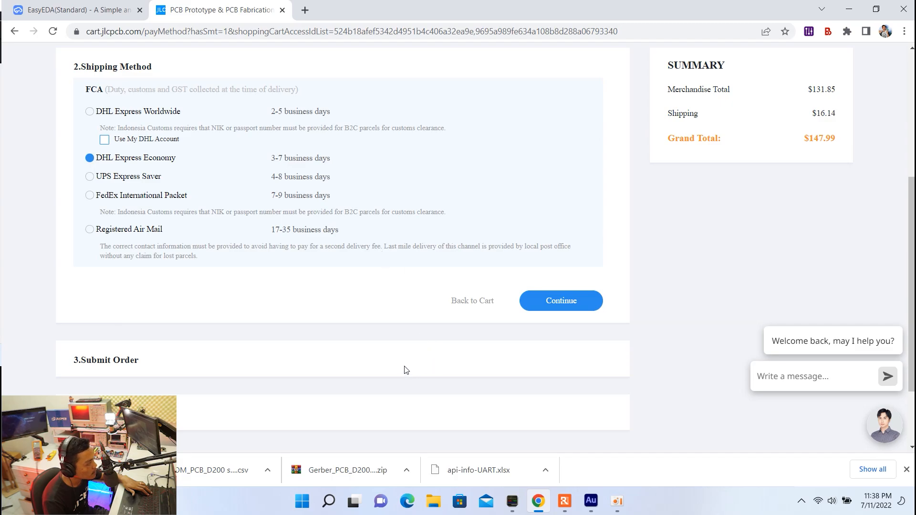
pyautogui.click(559, 306)
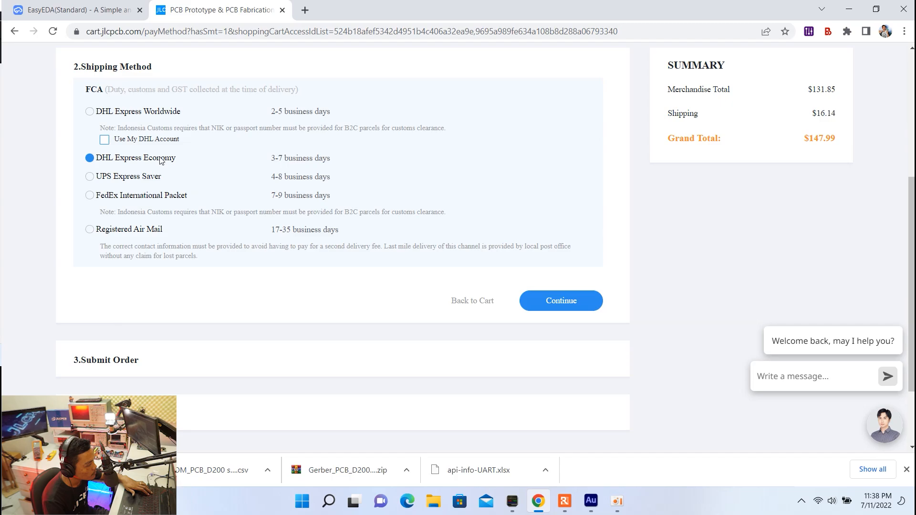
# Step: Submit the order with DHL Express Economy and Pay Directly, and proceed to payment using PayPal instead of the credit card option
pyautogui.click(561, 304)
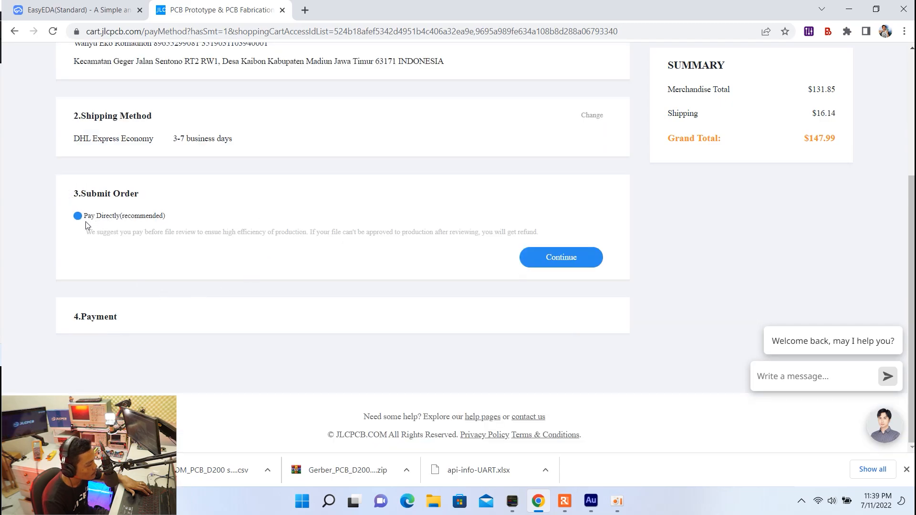
pyautogui.click(561, 258)
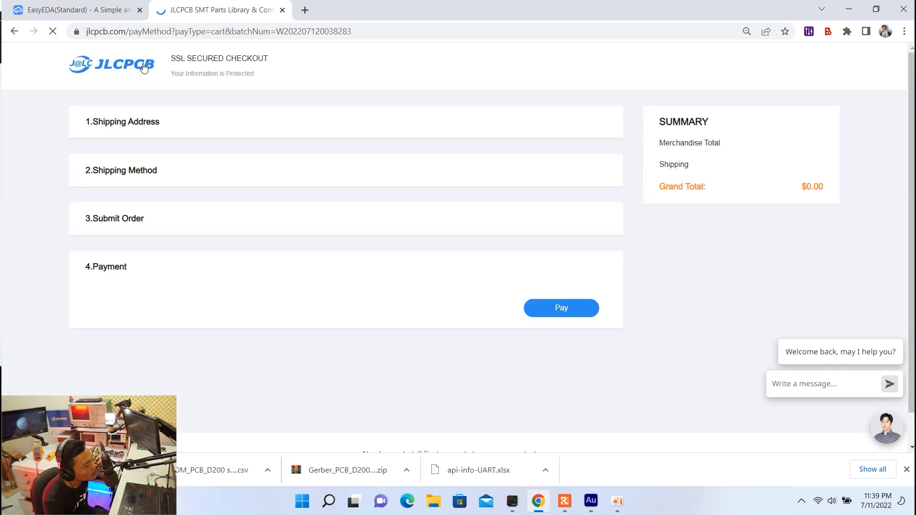
pyautogui.scroll(-2, 286, 196)
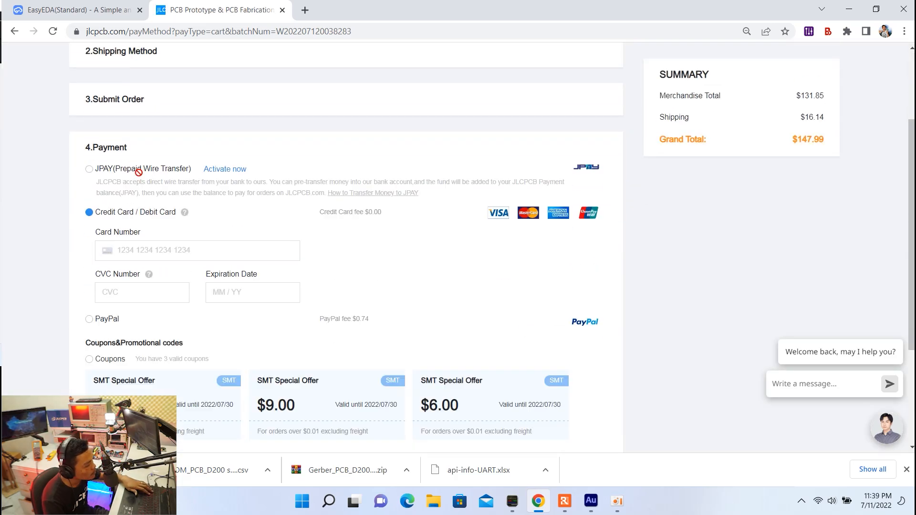
pyautogui.click(88, 319)
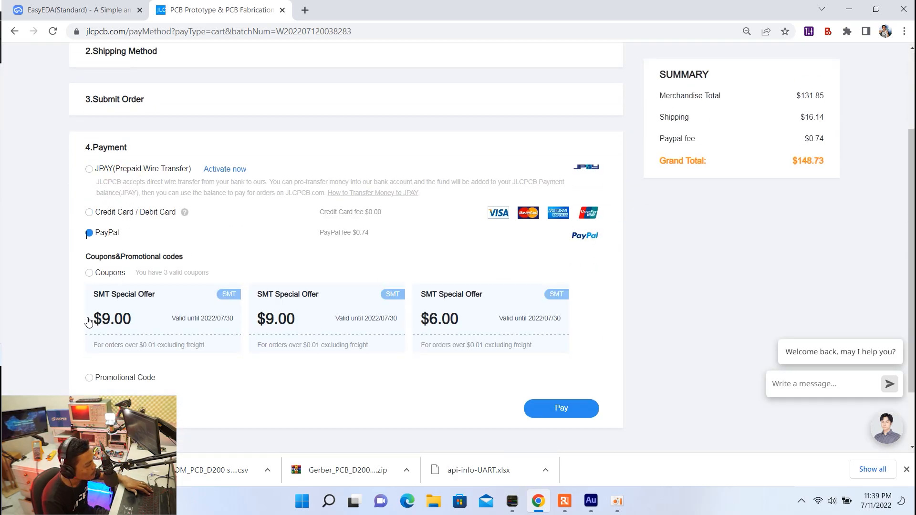
pyautogui.click(89, 213)
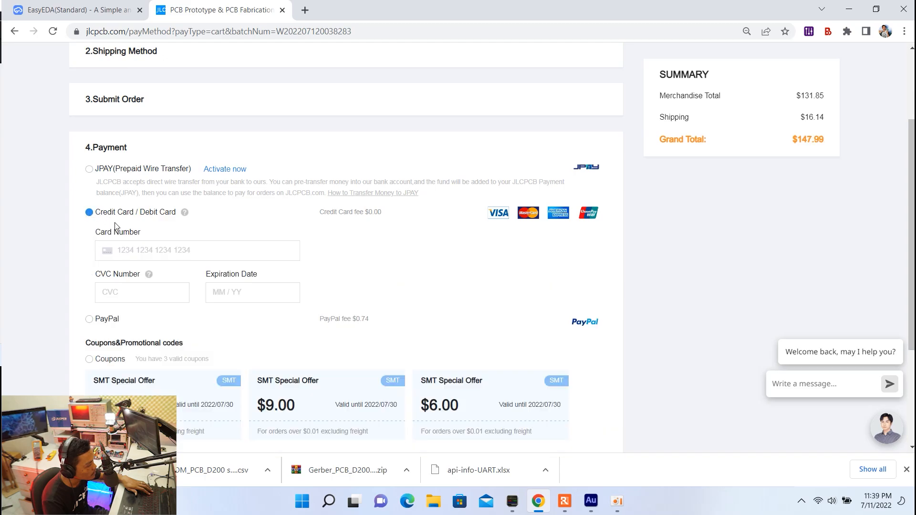
pyautogui.moveTo(100, 317); pyautogui.dragTo(97, 320)
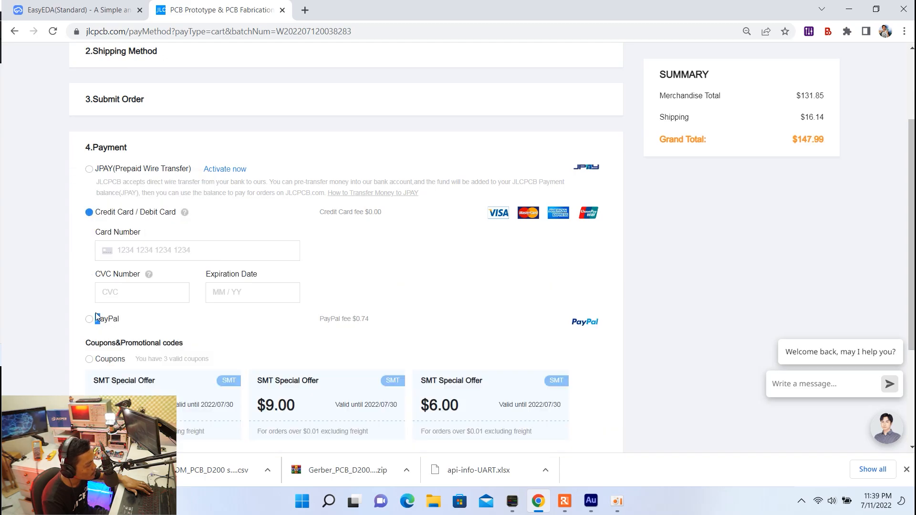
pyautogui.click(96, 319)
pyautogui.scroll(-2, 170, 228)
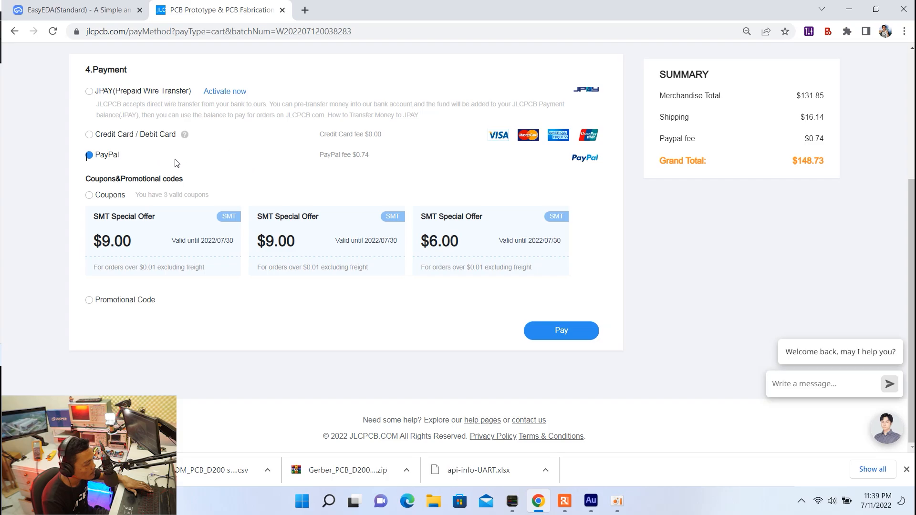
pyautogui.click(551, 330)
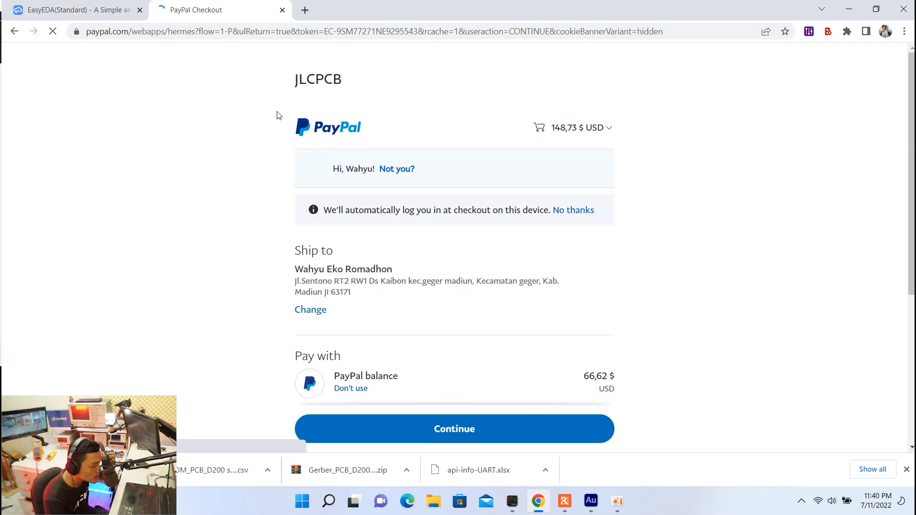
# Step: Review the PayPal checkout page, examining the order total, shipping address and the split between PayPal balance and debit card
pyautogui.scroll(-2, 423, 181)
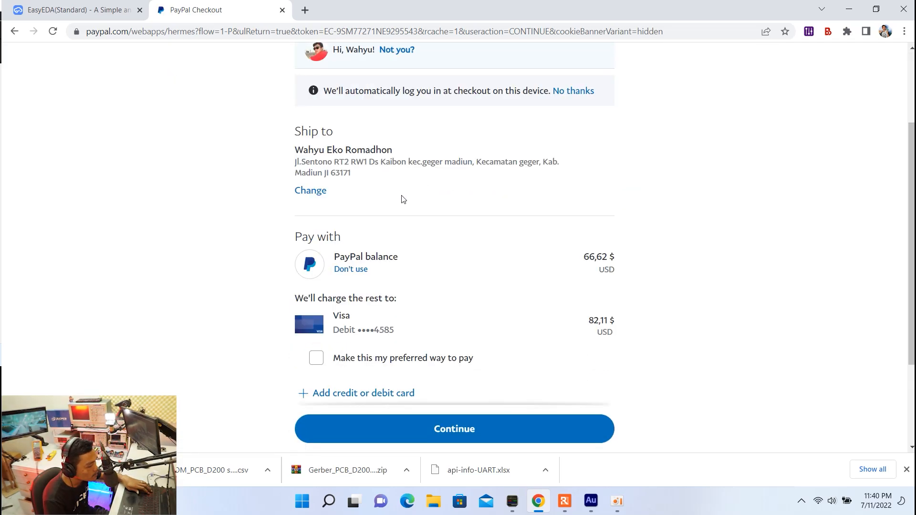
pyautogui.scroll(2, 362, 191)
pyautogui.scroll(-3, 381, 148)
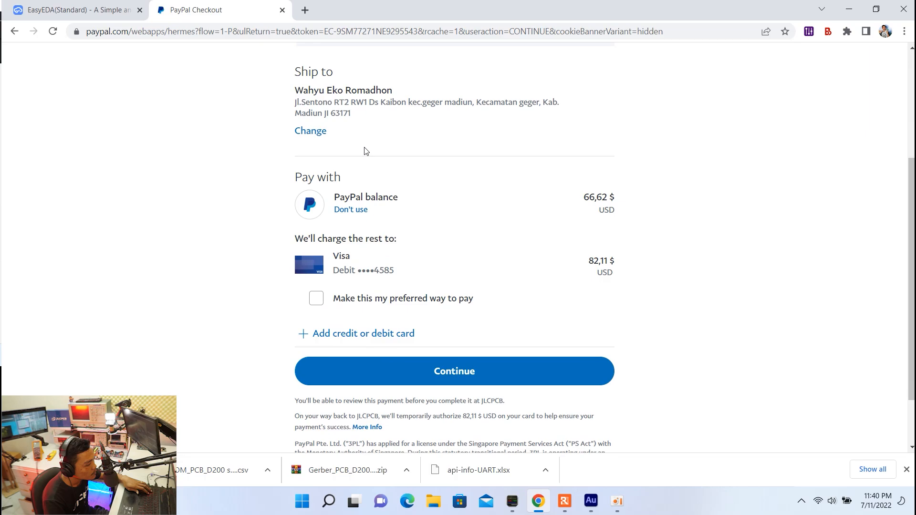
pyautogui.scroll(3, 389, 191)
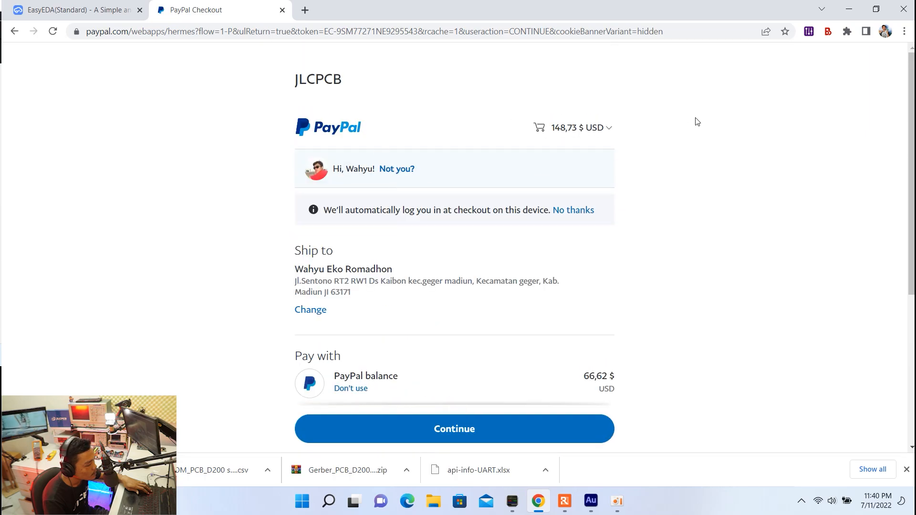
pyautogui.scroll(-2, 478, 158)
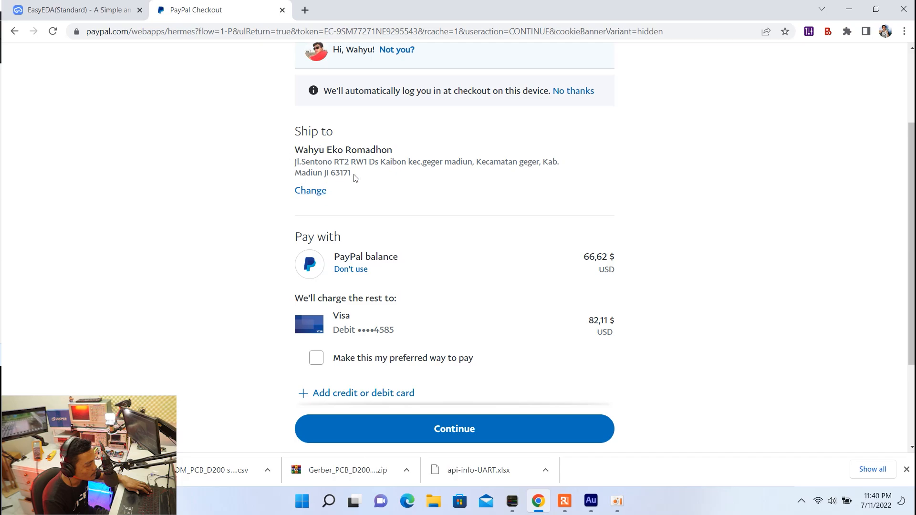
pyautogui.scroll(-3, 389, 186)
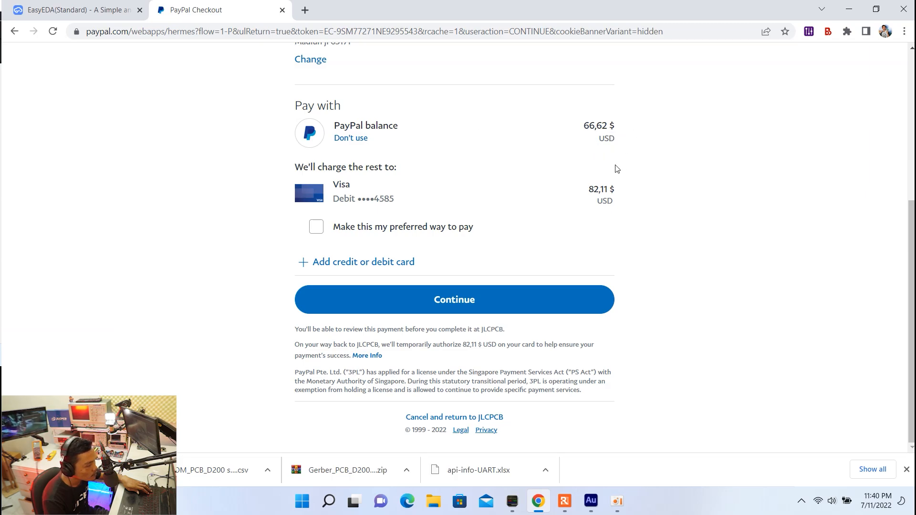
pyautogui.scroll(3, 618, 174)
pyautogui.scroll(-2, 606, 167)
pyautogui.scroll(3, 602, 168)
pyautogui.scroll(-3, 595, 155)
pyautogui.scroll(1, 595, 162)
pyautogui.scroll(-2, 594, 165)
pyautogui.scroll(-1, 593, 165)
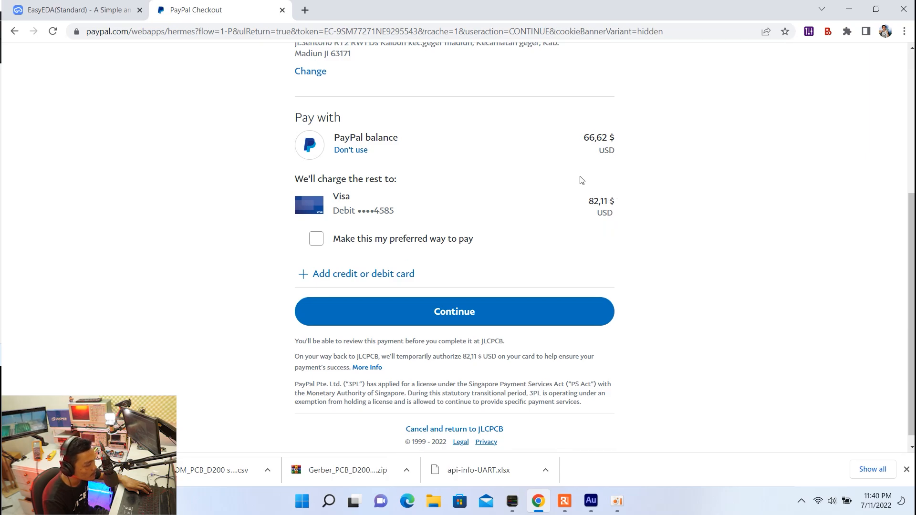
pyautogui.scroll(2, 582, 181)
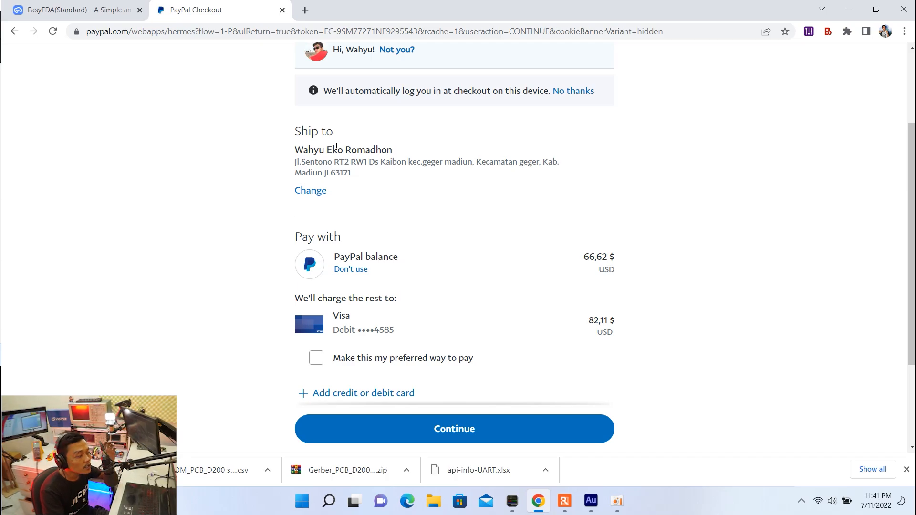
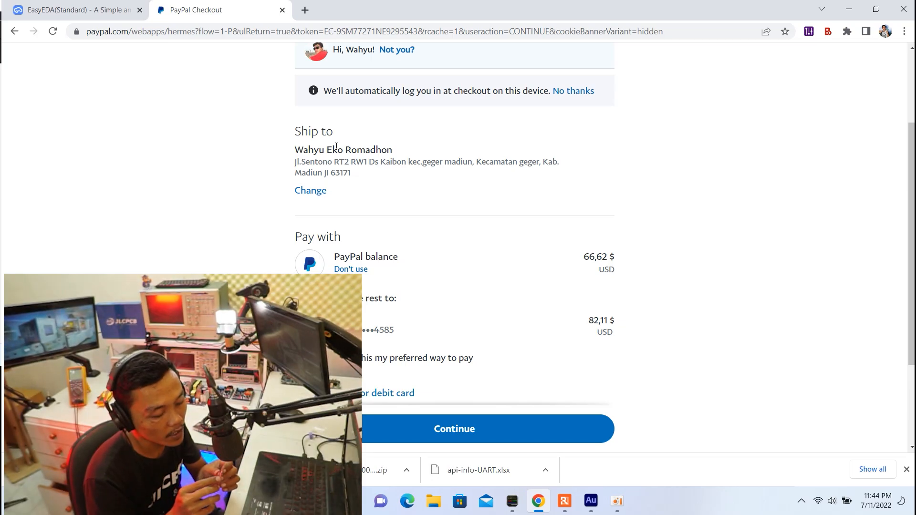
# Step: Switch to EasyEDA, search the projects for "preamp" and open PCB_Preamp BTL smd from the Preamp BTL smd project
pyautogui.click(96, 5)
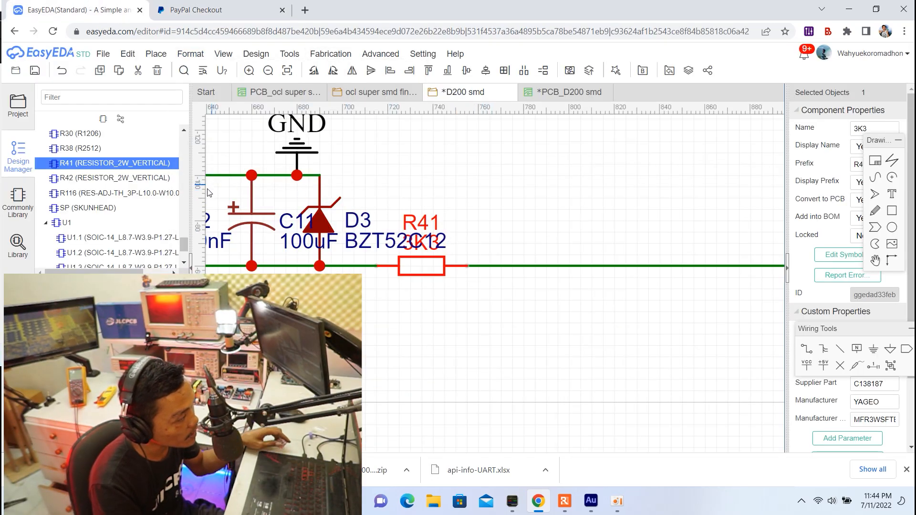
pyautogui.click(17, 104)
pyautogui.click(83, 111)
pyautogui.write('p')
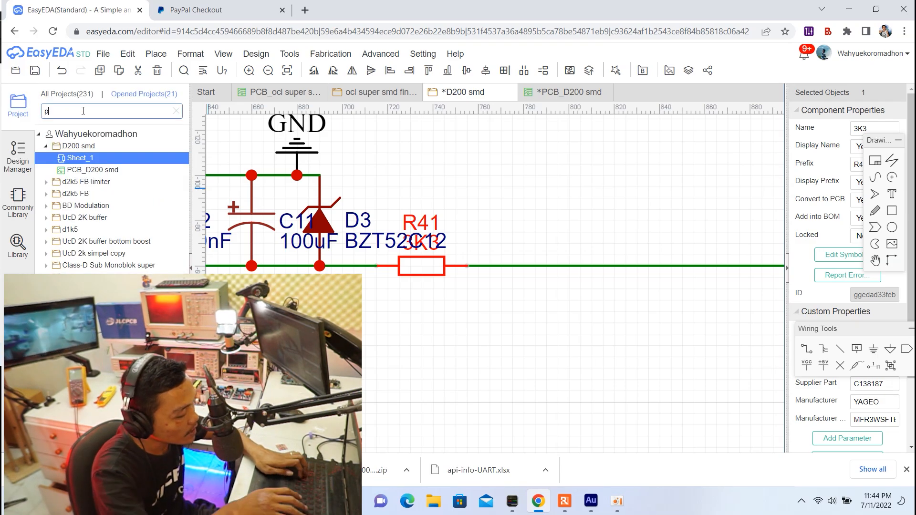
pyautogui.write('eamp')
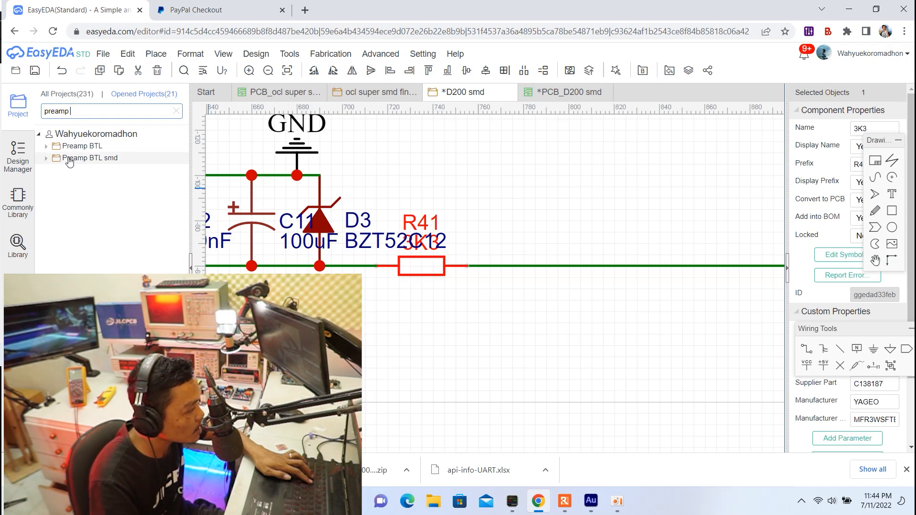
pyautogui.click(47, 157)
pyautogui.click(89, 181)
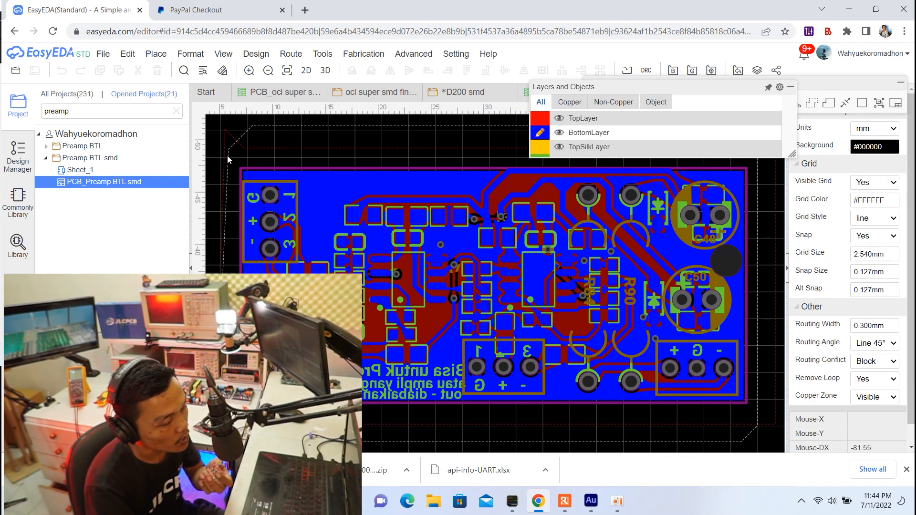
# Step: Make TopSilkLayer the active layer of the preamp board and examine its top-side layout and silkscreen
pyautogui.scroll(-2, 388, 181)
pyautogui.moveTo(414, 172)
pyautogui.mouseDown(button='right')
pyautogui.moveTo(384, 167)
pyautogui.moveTo(421, 175)
pyautogui.mouseUp(button='right')
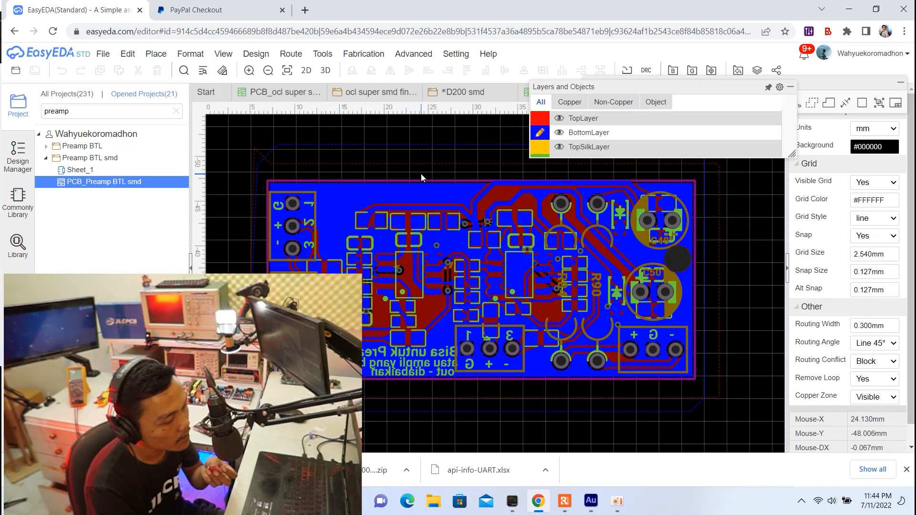
pyautogui.click(531, 147)
pyautogui.scroll(-2, 485, 179)
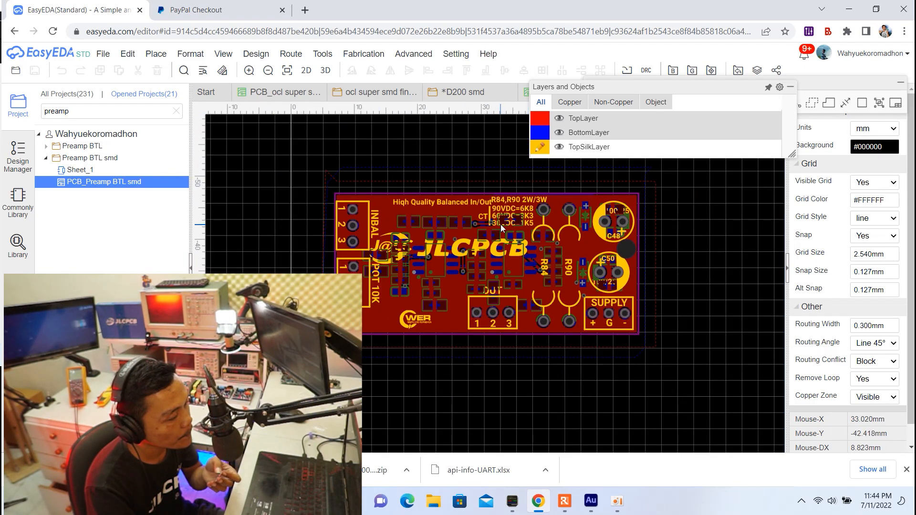
pyautogui.moveTo(456, 169); pyautogui.dragTo(447, 161, button='right')
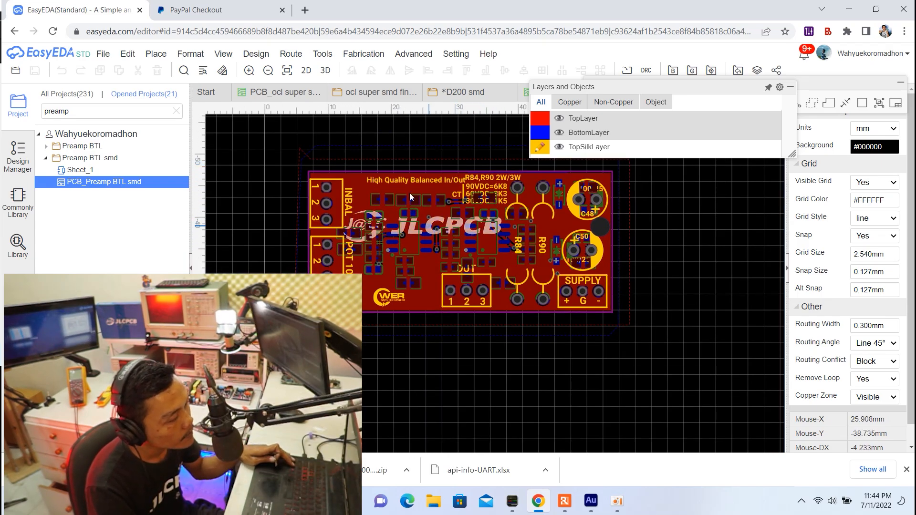
# Step: Switch to the JLCPCB website, open the order history and examine the Preamp BTL smd order and its panel preview
pyautogui.click(322, 54)
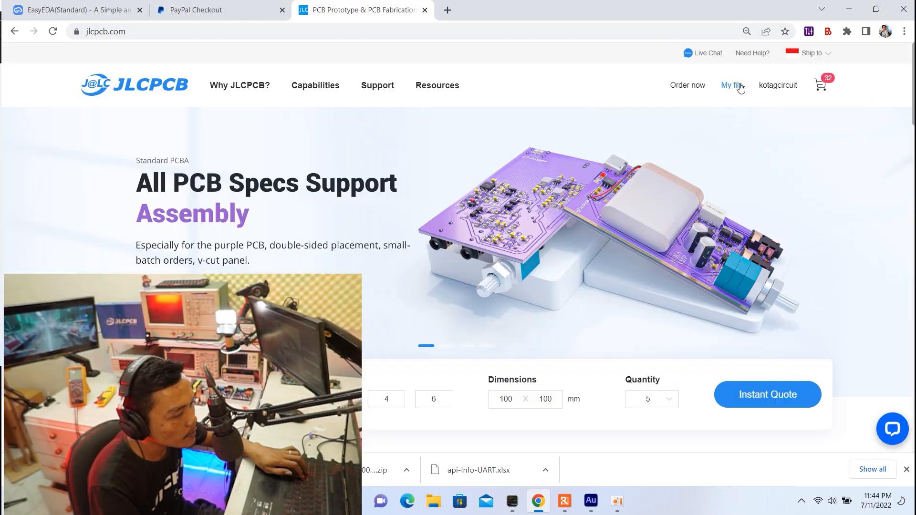
pyautogui.moveTo(735, 87)
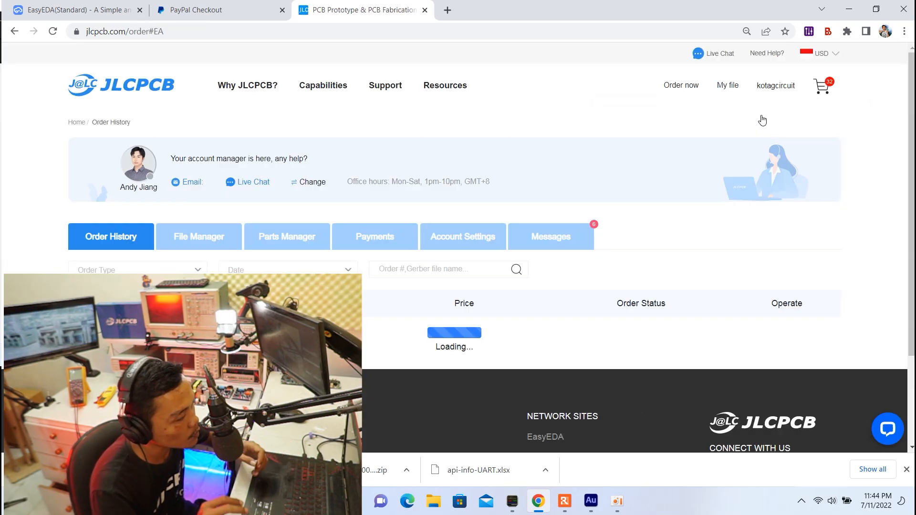
pyautogui.scroll(-3, 354, 178)
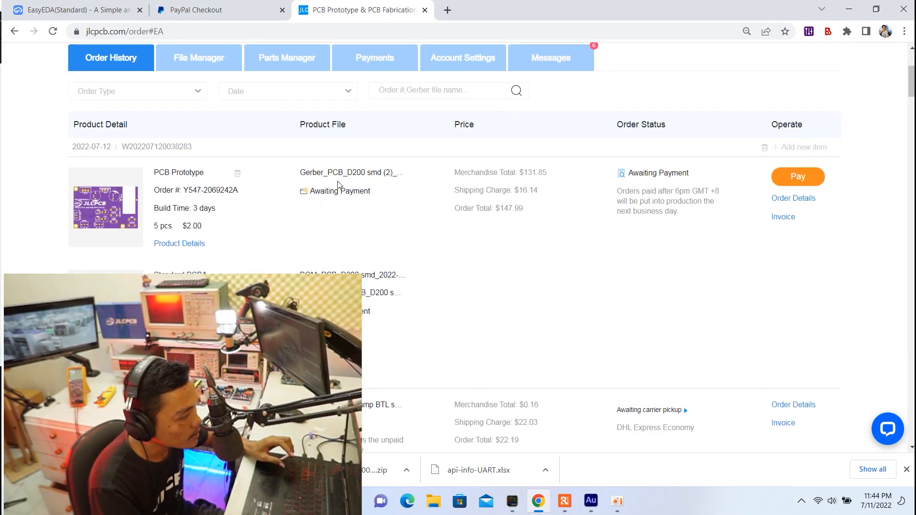
pyautogui.scroll(-2, 285, 198)
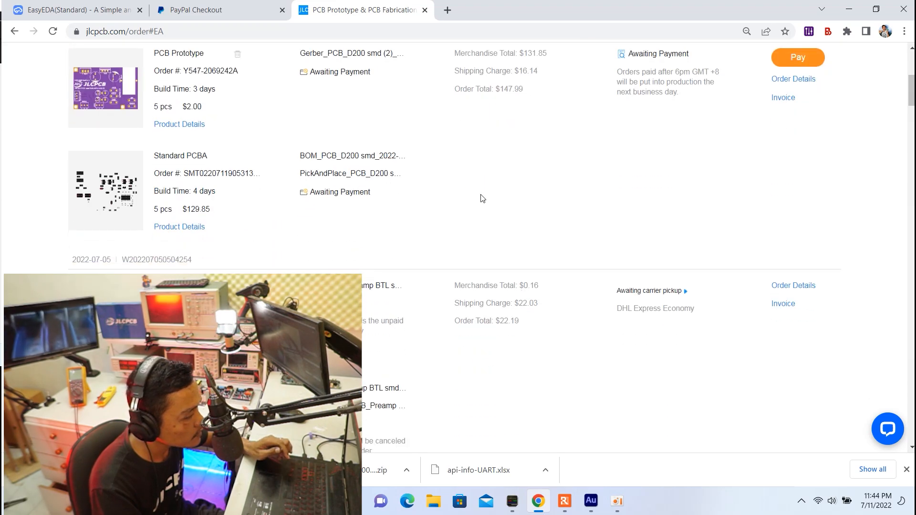
pyautogui.scroll(-1, 483, 199)
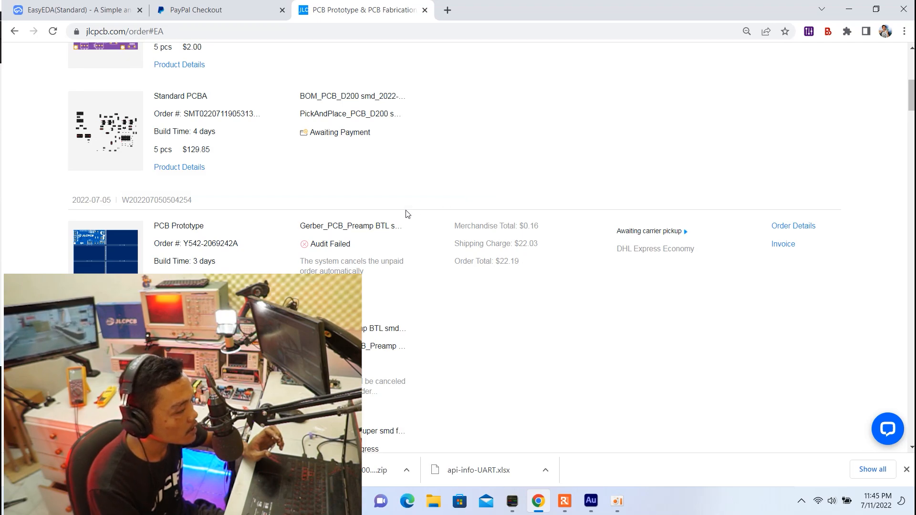
pyautogui.scroll(-2, 303, 240)
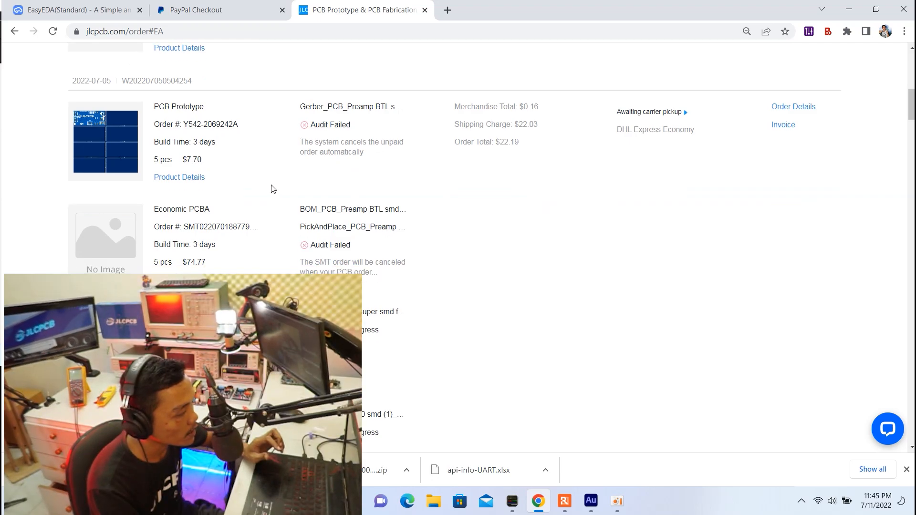
pyautogui.scroll(1, 352, 189)
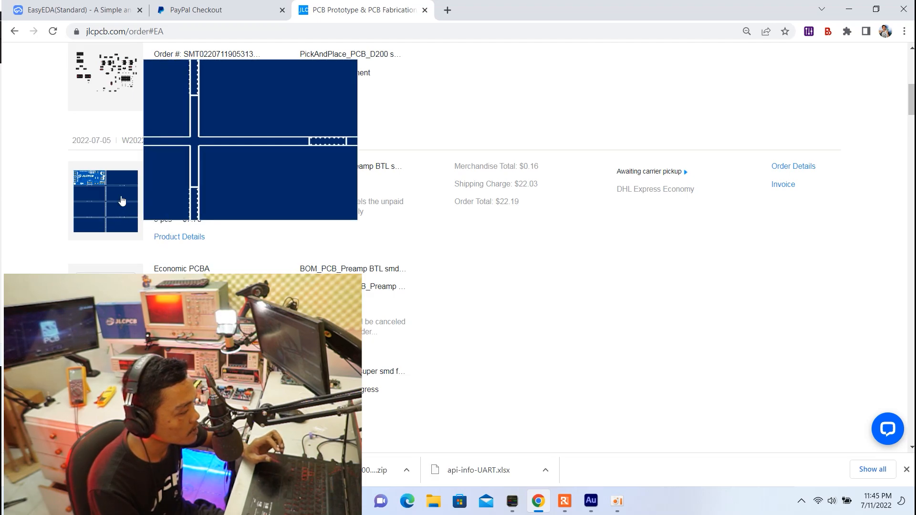
pyautogui.moveTo(124, 179)
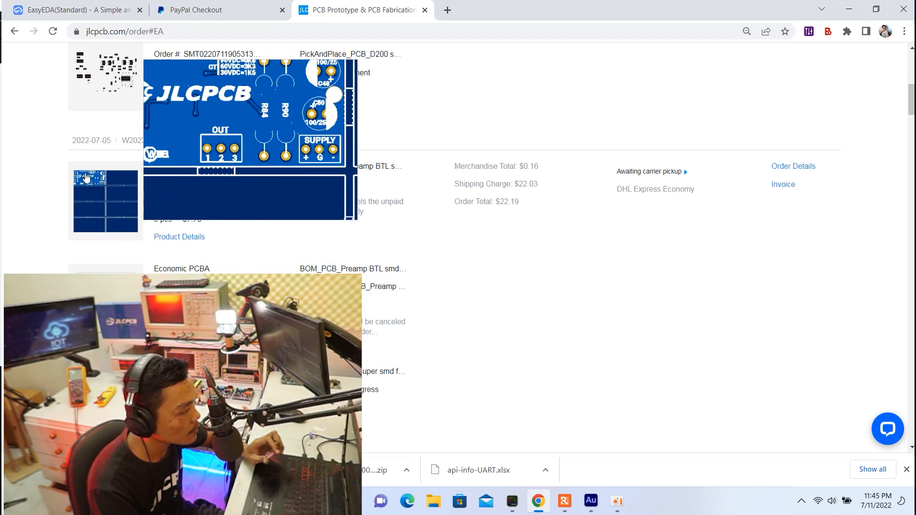